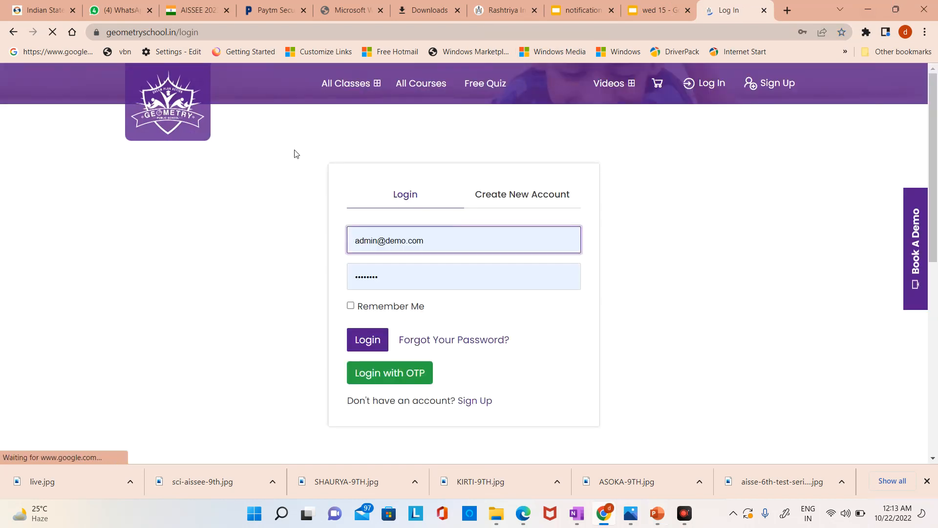
Step: Load google.com in the current tab in place of the login page
click(195, 32)
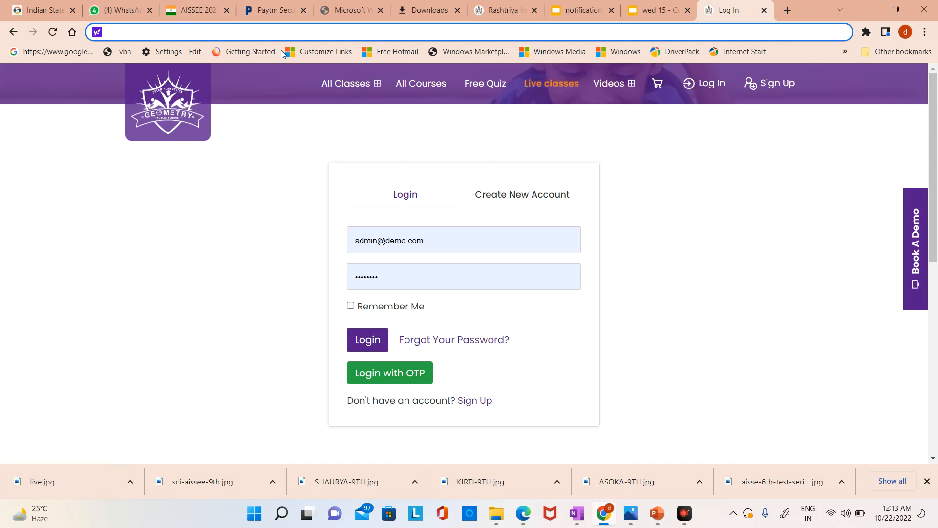
text(google.com)
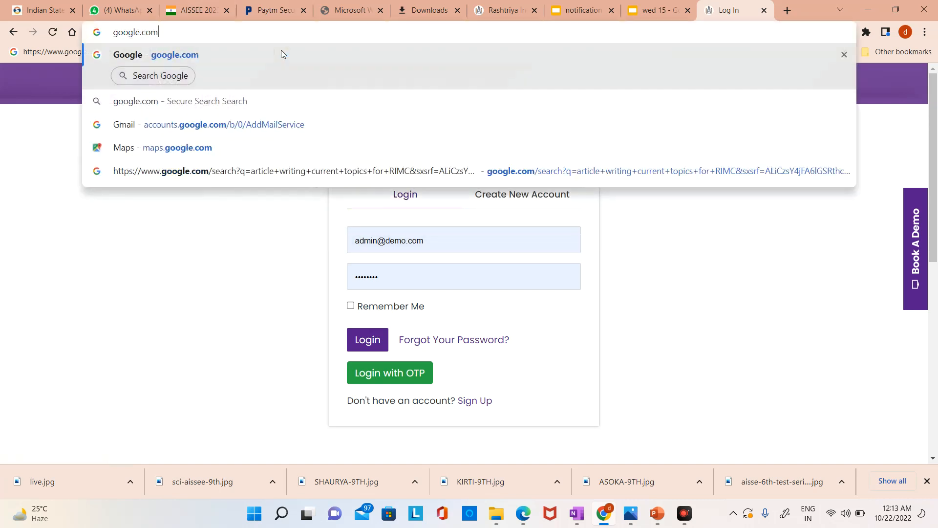
key(Return)
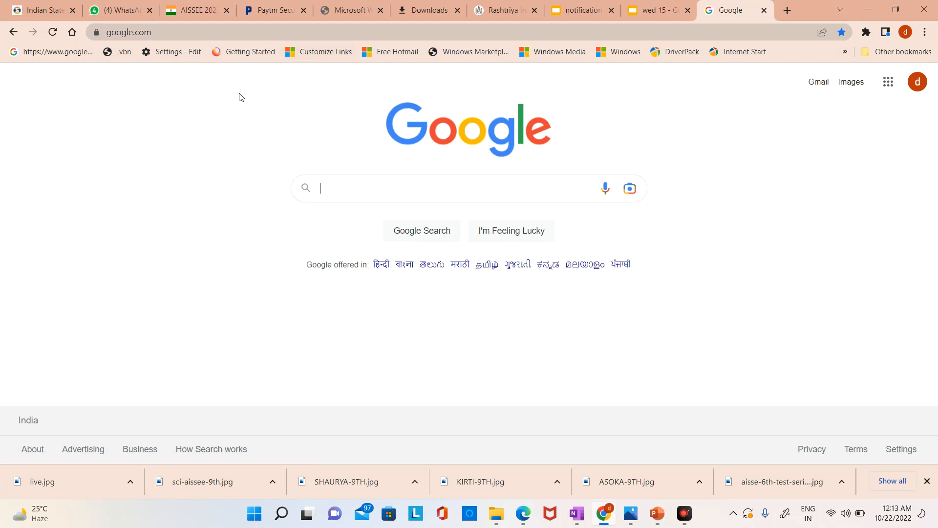
Step: Search for geometryschool and open the Geometry School website from the results
text(geo)
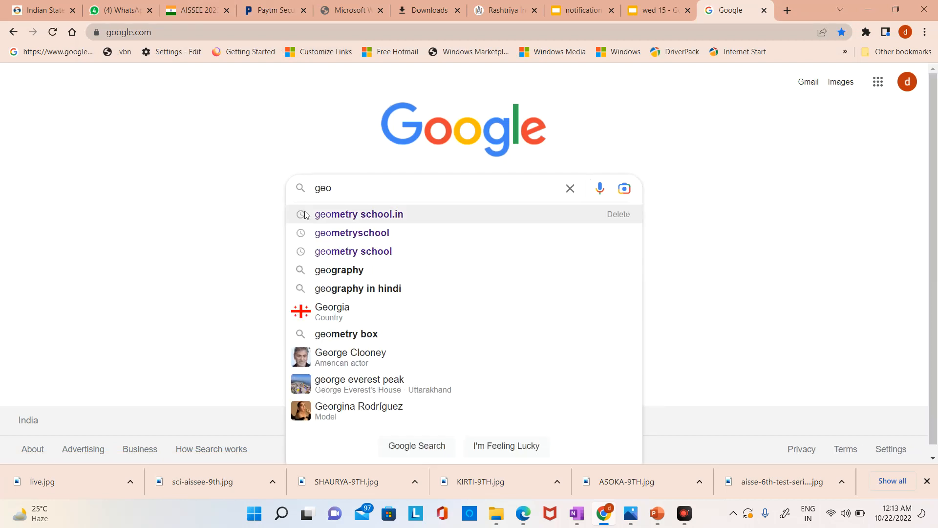
click(341, 232)
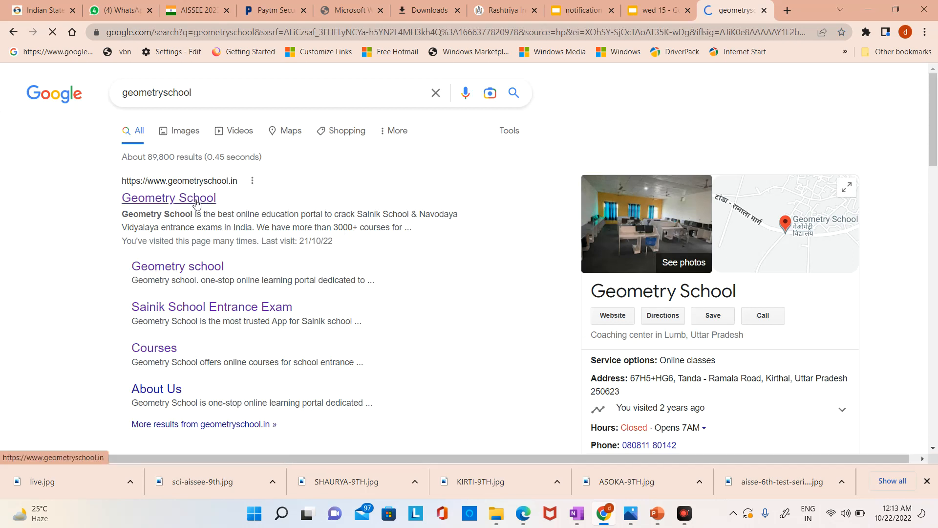
click(197, 203)
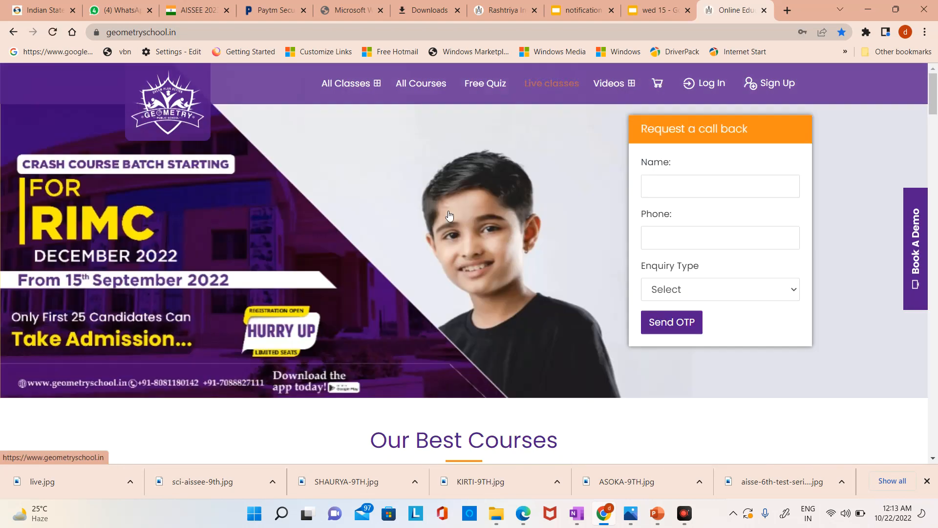
Step: Open the complete Latest News list from the Geometry School home page
scroll(538, 237, down, 6)
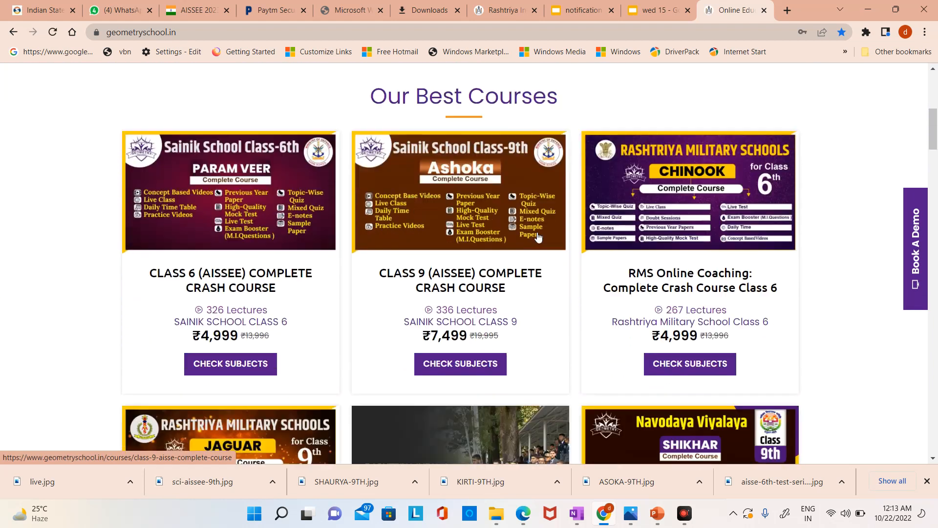
scroll(537, 237, down, 2)
scroll(538, 237, up, 2)
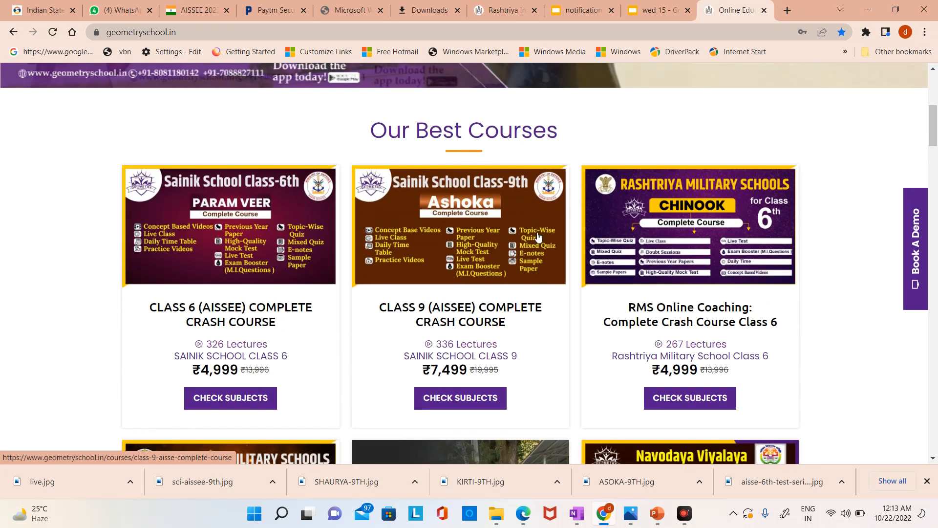
scroll(674, 245, down, 7)
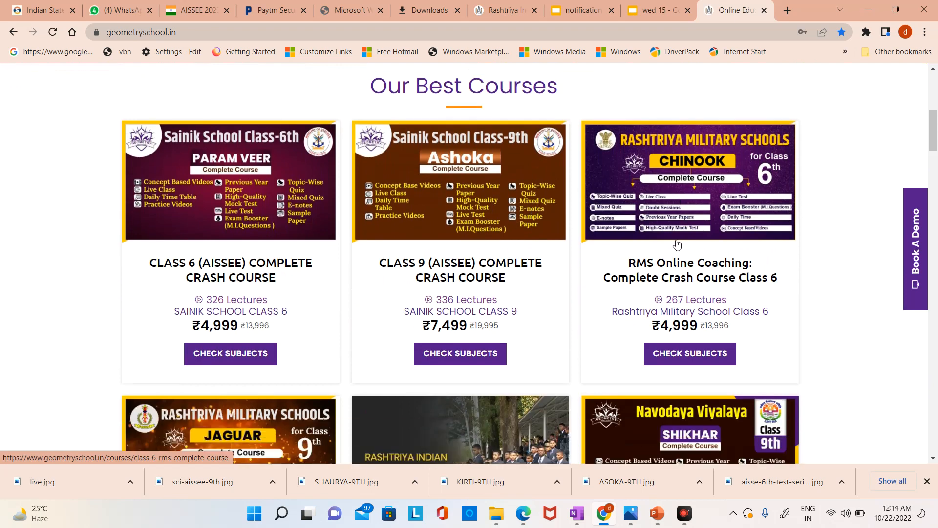
scroll(676, 245, down, 20)
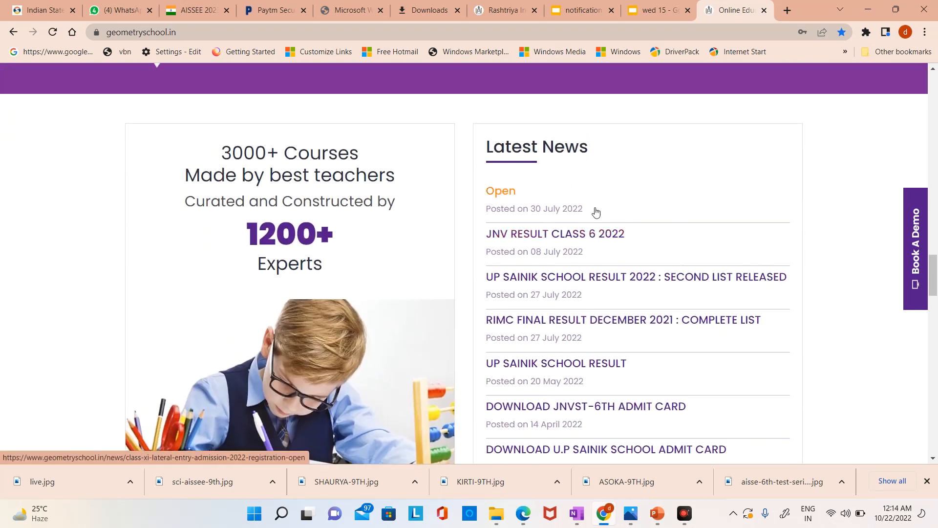
scroll(562, 264, down, 3)
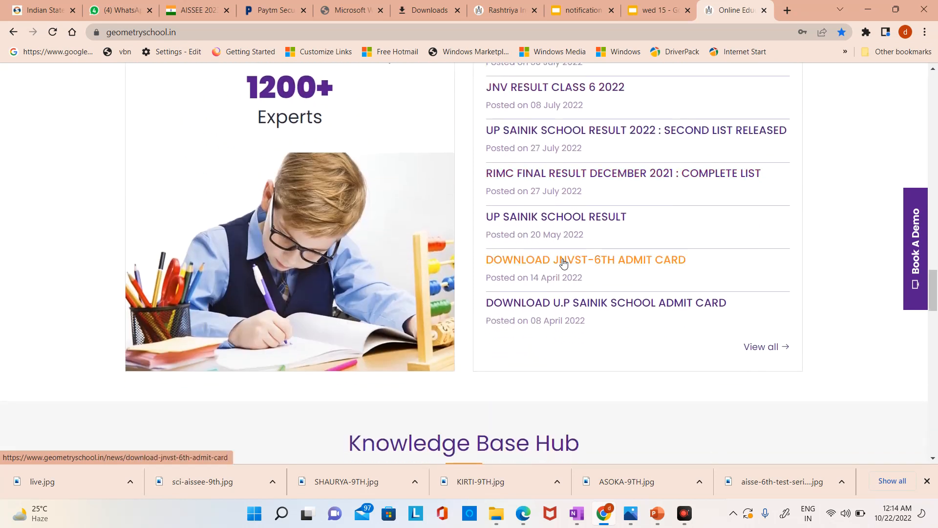
click(767, 347)
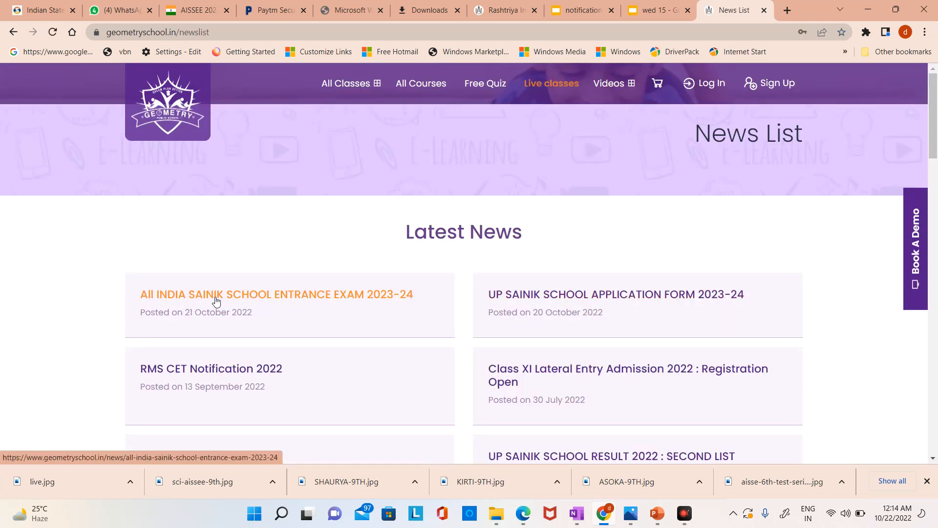
Step: Follow the form link in the All INDIA SAINIK SCHOOL ENTRANCE EXAM 2023-24 news item and start a new AISSEE registration
click(216, 297)
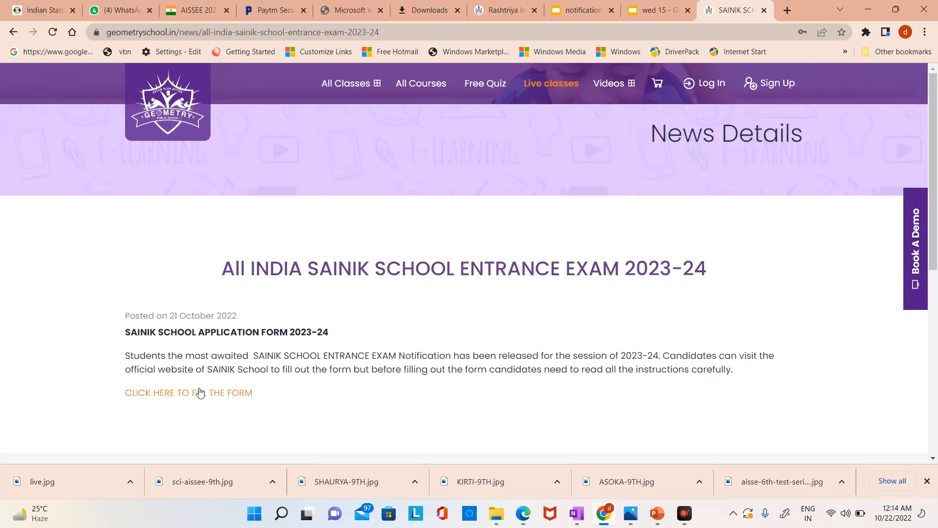
click(187, 400)
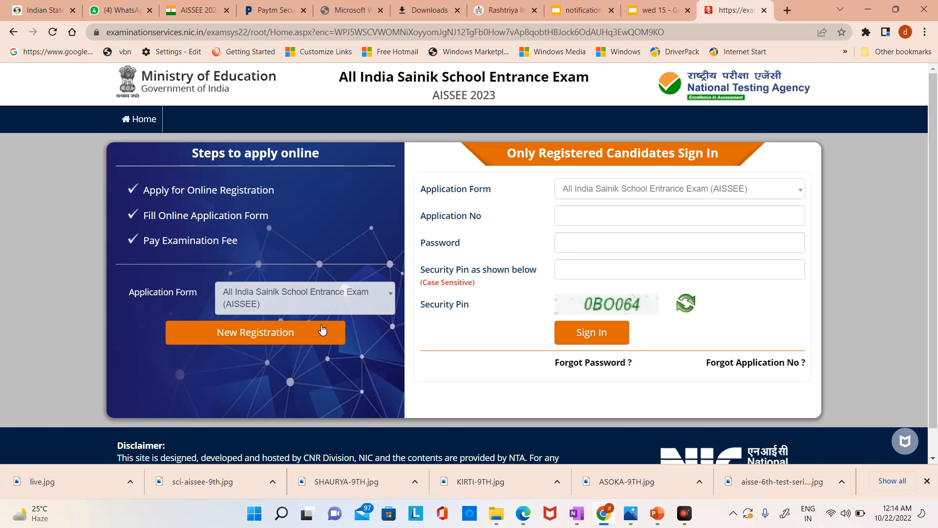
click(276, 335)
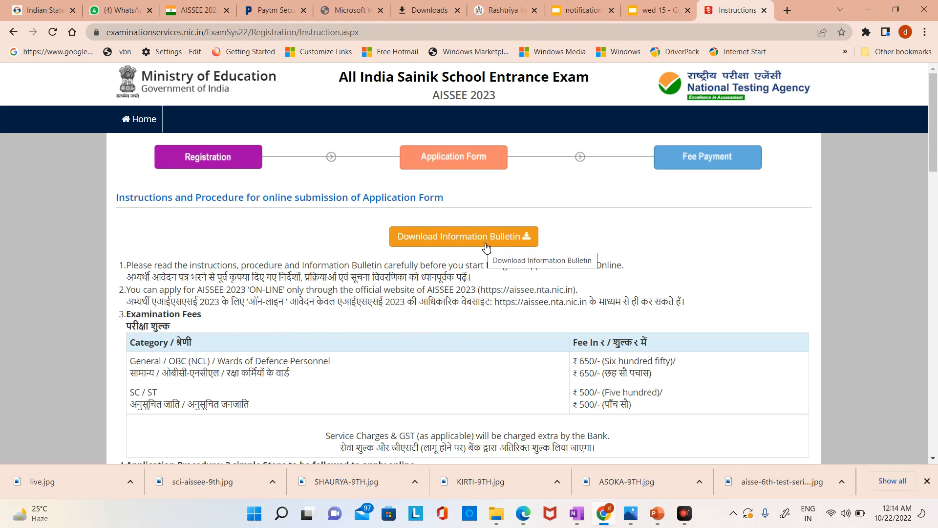
Step: Review the AISSEE 2023 application instructions, accept the declaration of having read them, and proceed to the application form
scroll(497, 310, down, 5)
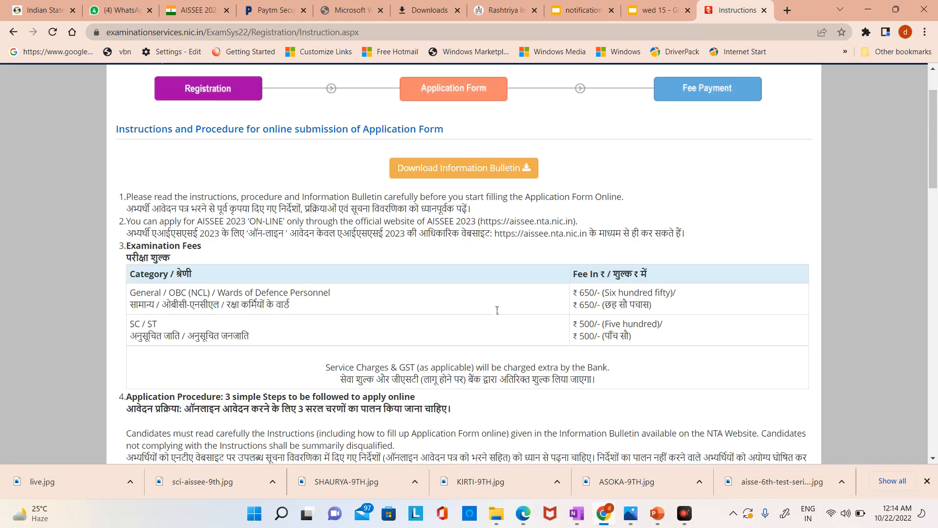
scroll(497, 310, down, 5)
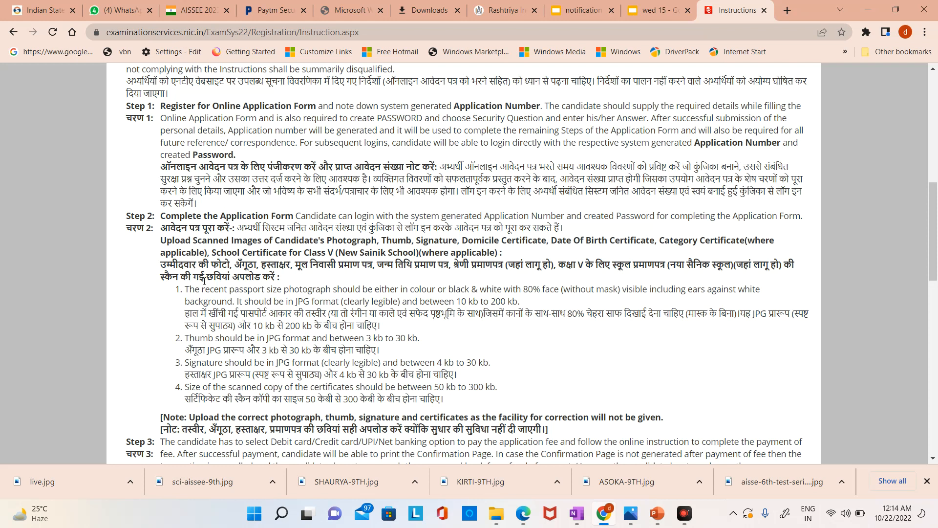
scroll(204, 281, down, 1)
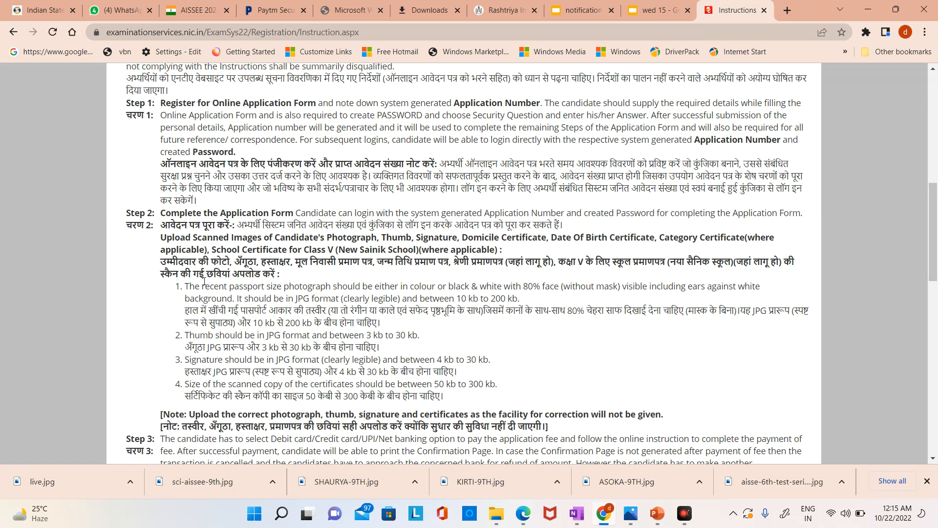
scroll(200, 276, down, 14)
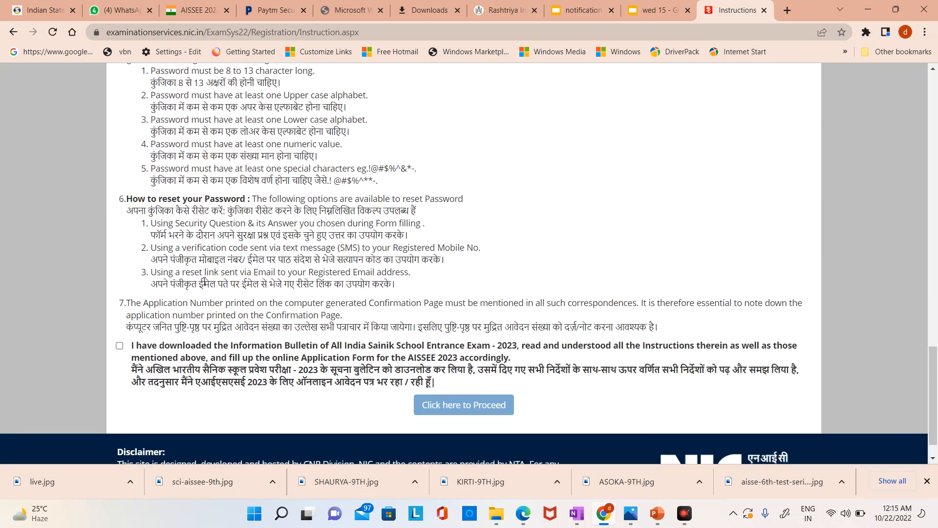
scroll(204, 282, down, 1)
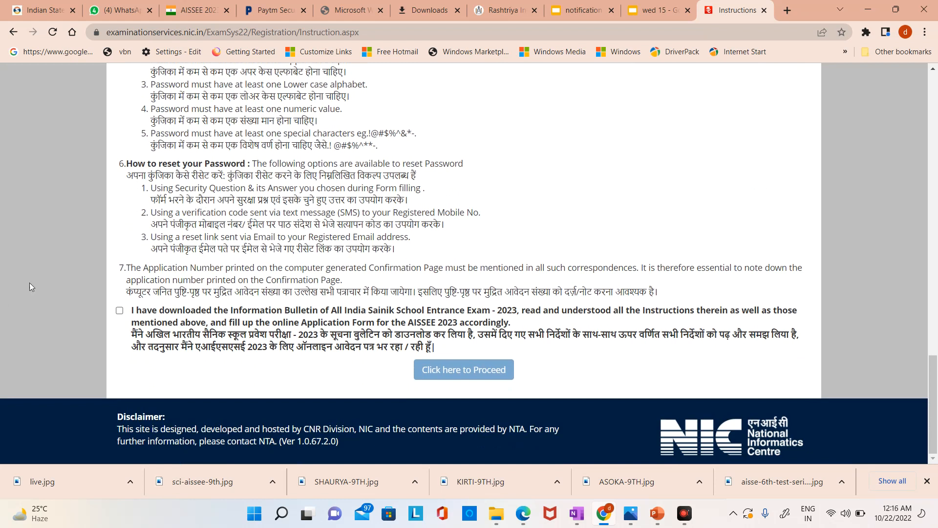
click(119, 312)
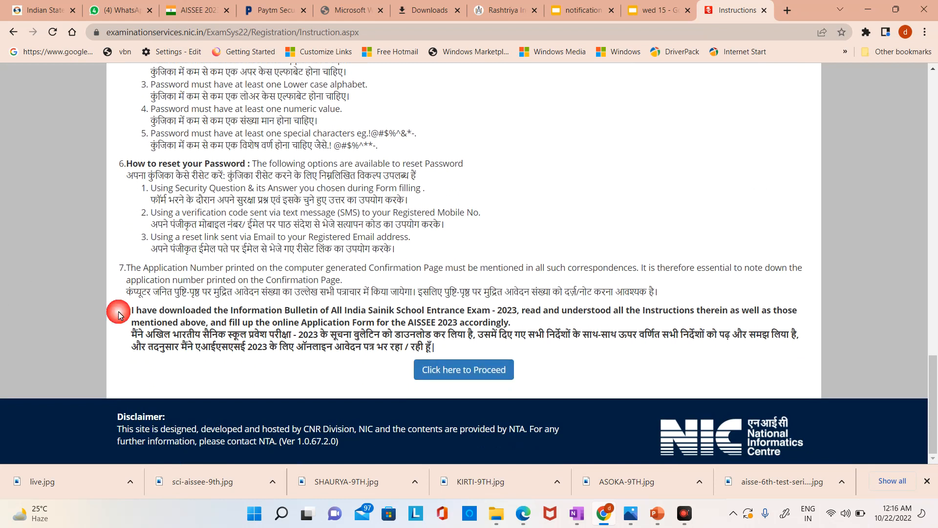
click(468, 370)
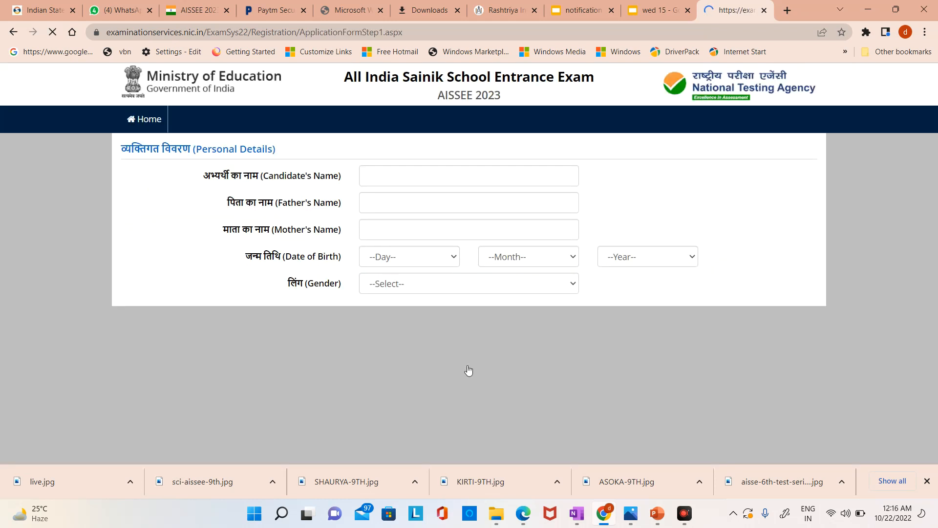
Step: Fill in the candidate's name, father's name and mother's name in the Personal Details section
click(425, 185)
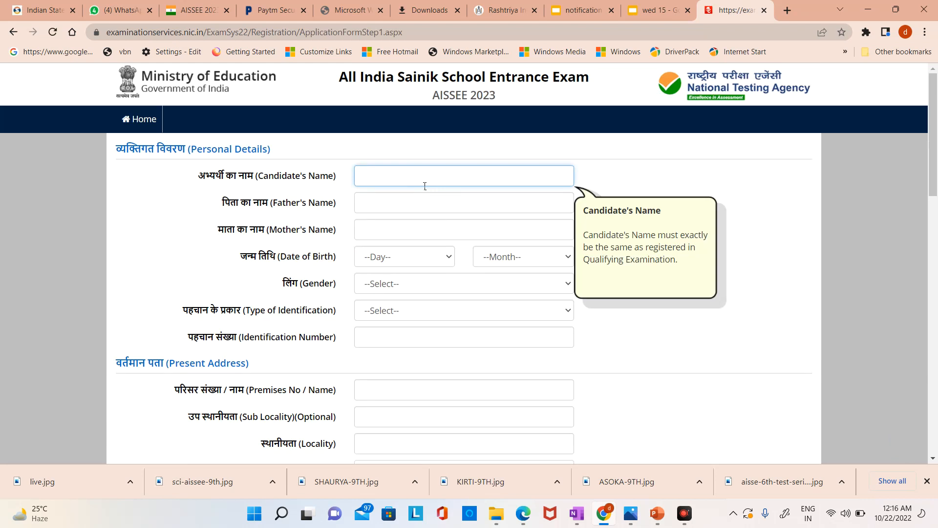
text(ikkshu)
click(393, 207)
text(gknain)
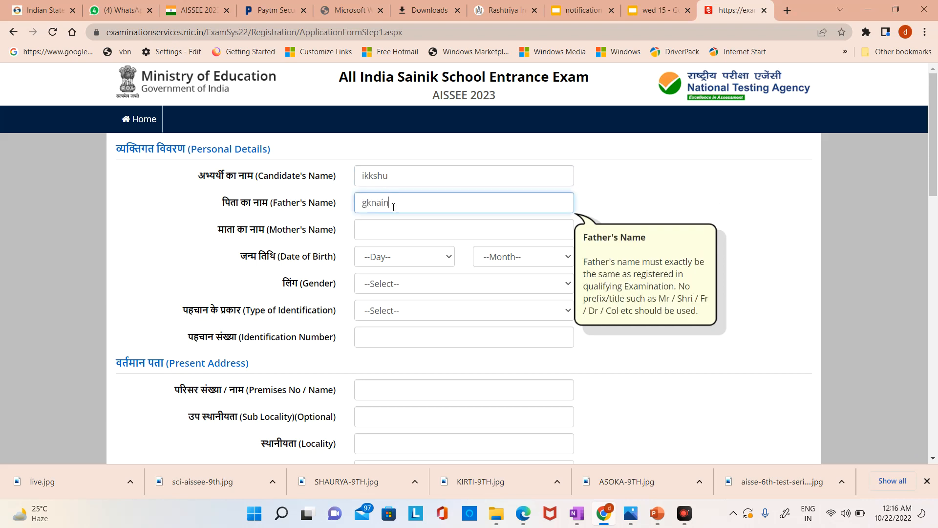
click(381, 243)
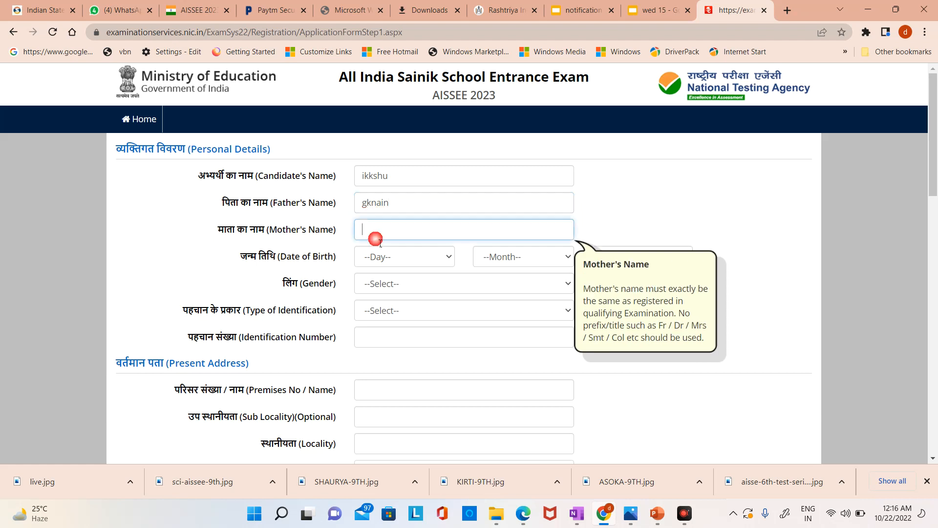
text(drana)
Step: Select the day, month and year of the candidate's date of birth
click(409, 258)
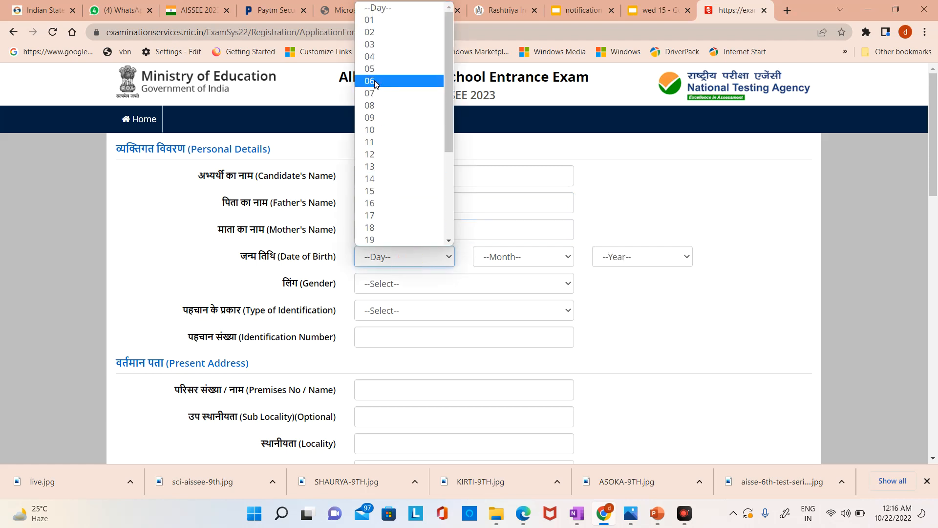
click(376, 81)
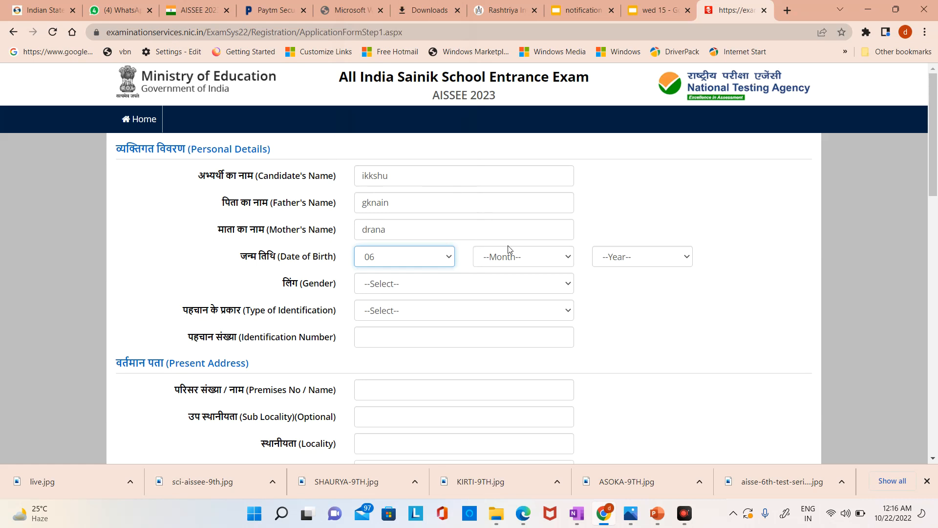
click(513, 258)
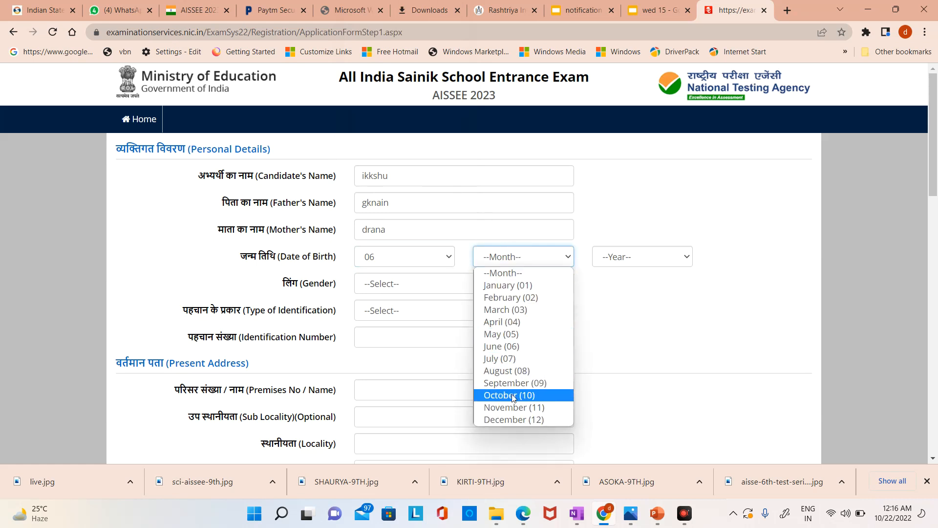
click(515, 334)
click(626, 265)
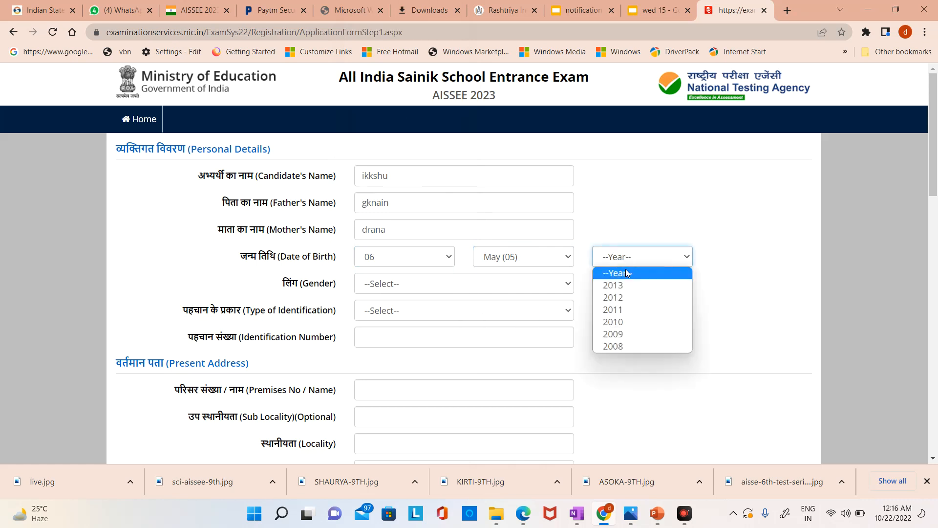
click(623, 309)
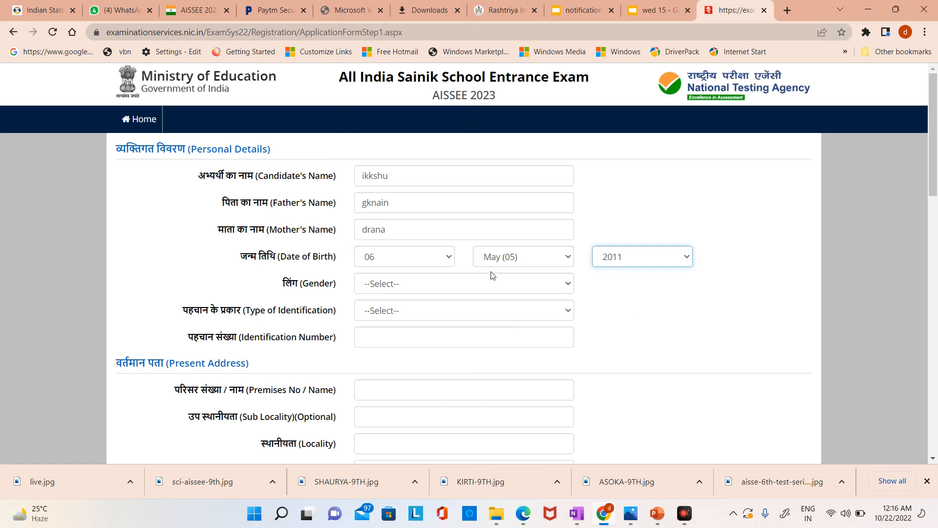
Step: Set the gender to Male and provide School ID Card as the identification, entering the candidate's ID card number
click(416, 285)
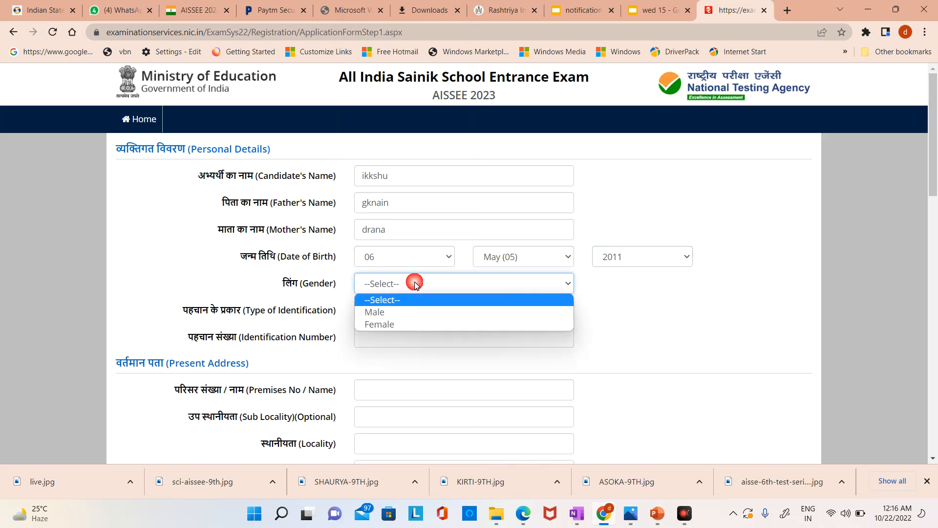
click(409, 314)
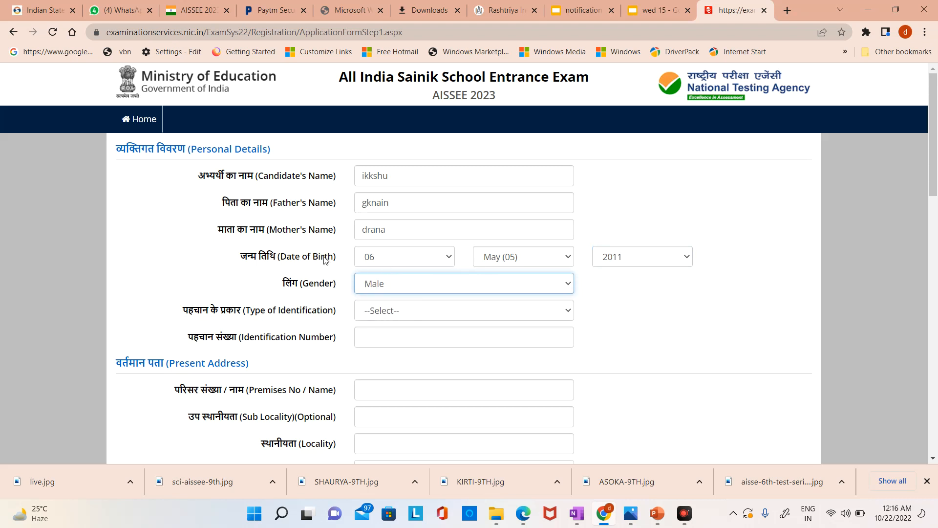
click(410, 310)
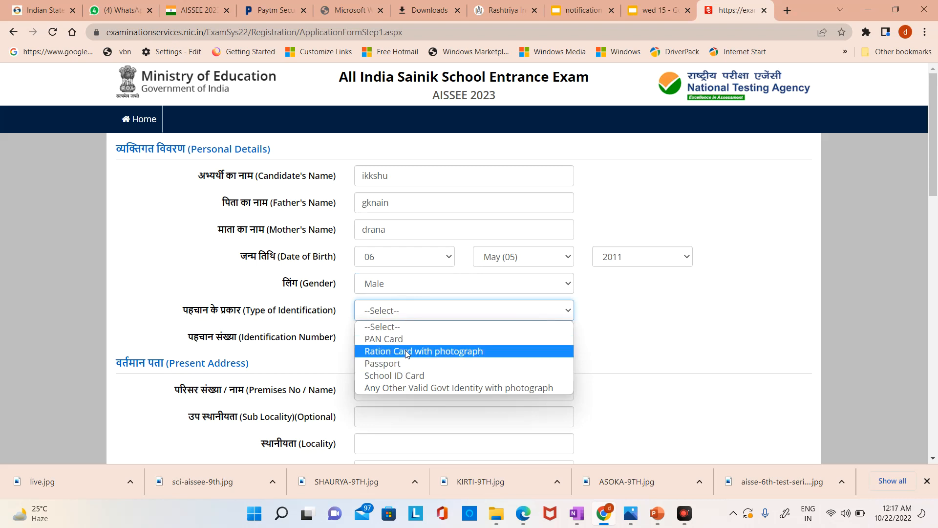
click(397, 376)
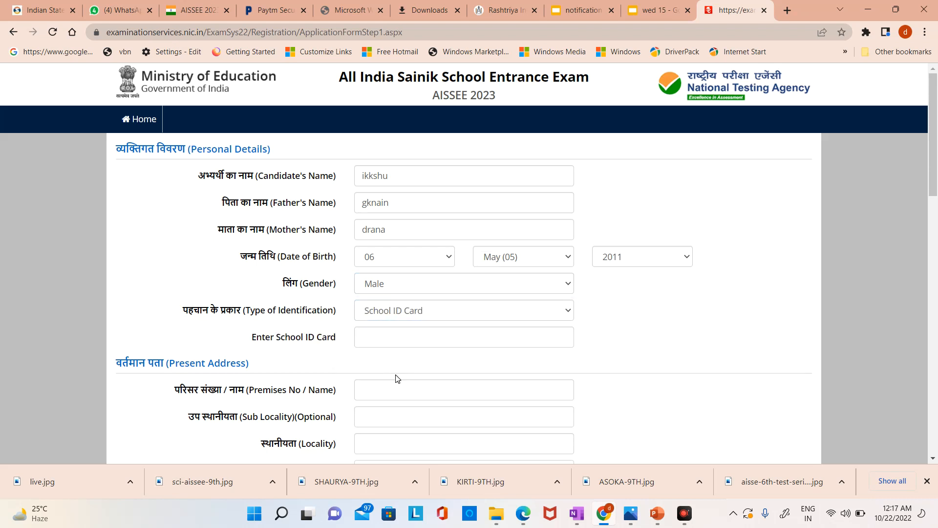
click(394, 343)
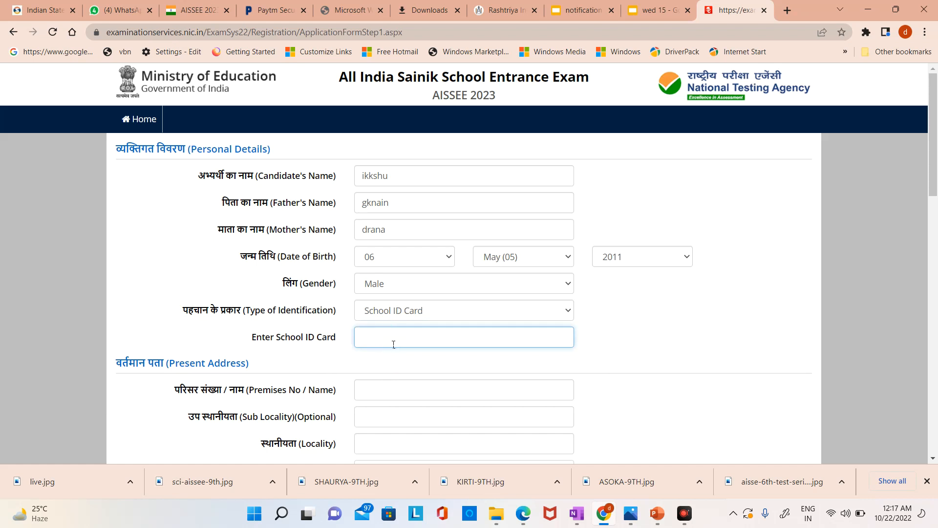
text(2367)
Step: Fill in the premises name, sub locality and locality of the candidate's present address
scroll(393, 345, down, 2)
click(398, 311)
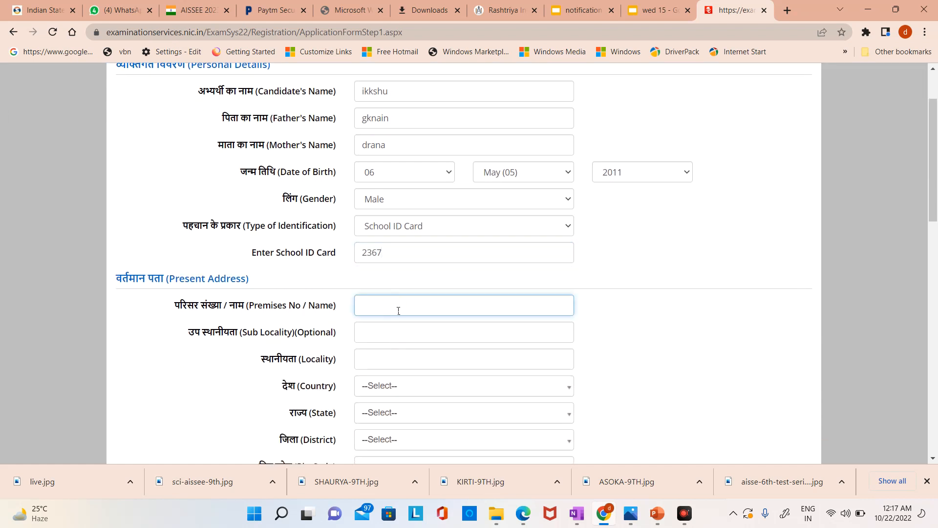
text(baghpat)
click(369, 336)
text(baraut)
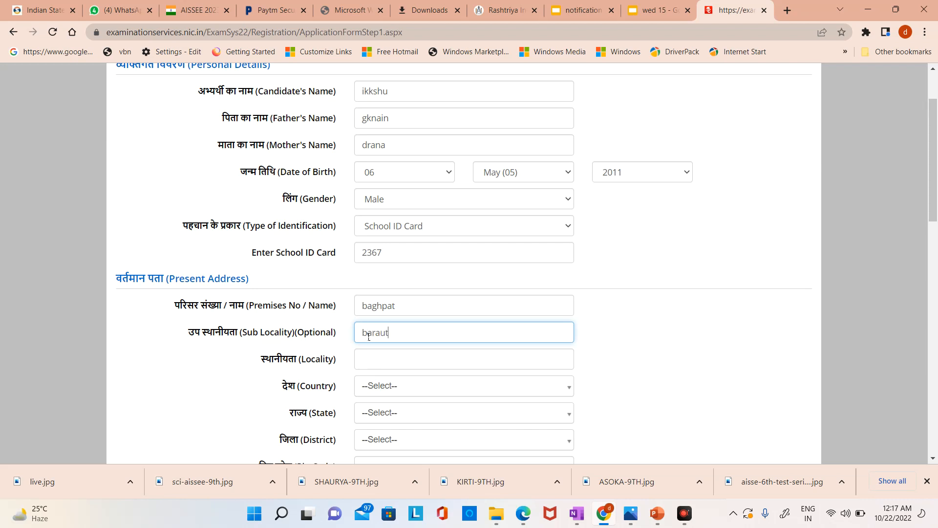
click(392, 368)
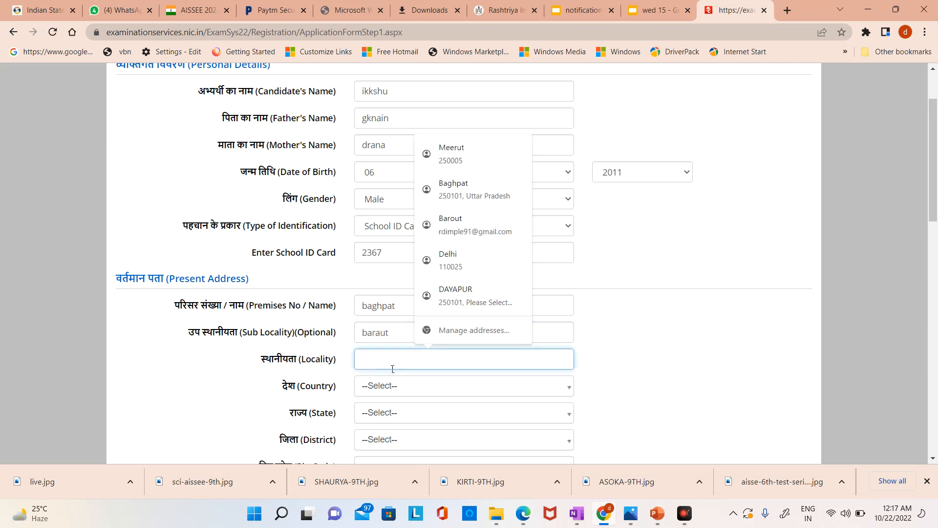
text(dilip )
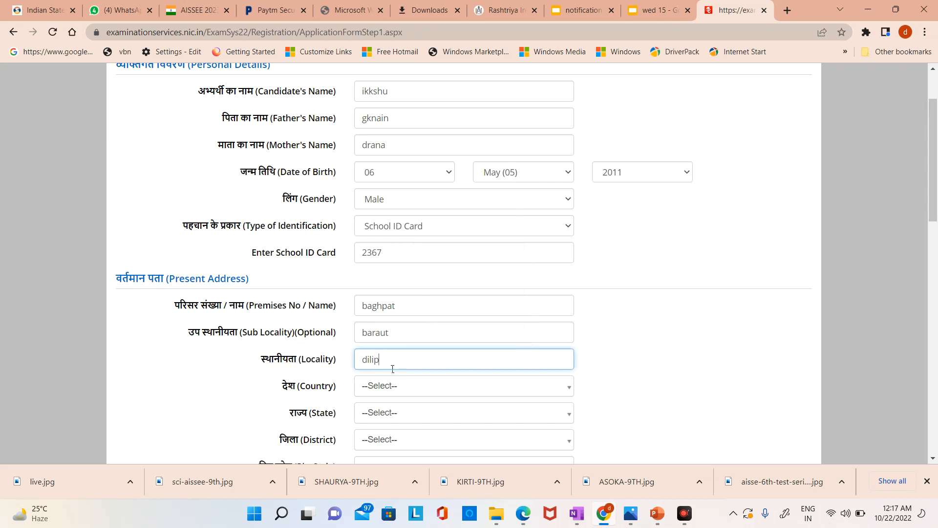
text(vihar)
Step: Choose India as the country and UTTAR PRADESH as the state of the present address
click(428, 387)
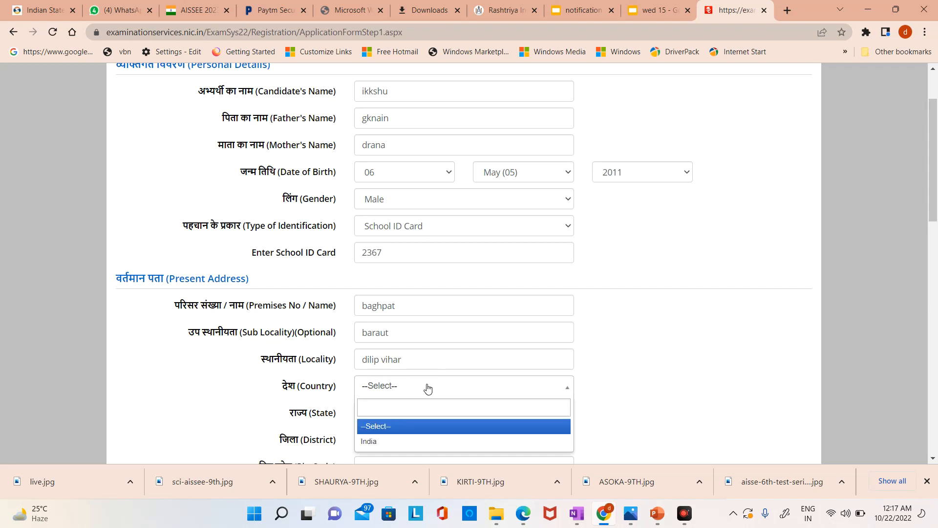
click(395, 441)
scroll(393, 444, down, 2)
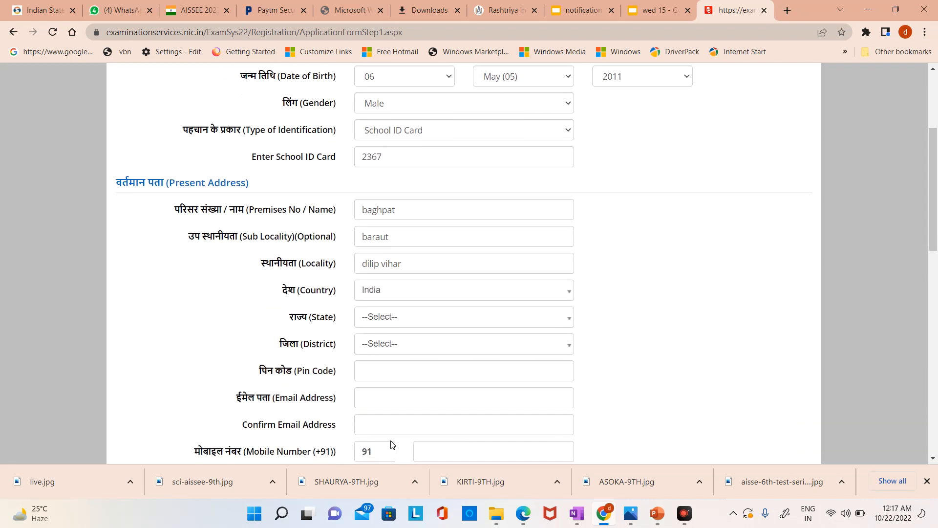
click(450, 317)
text(u)
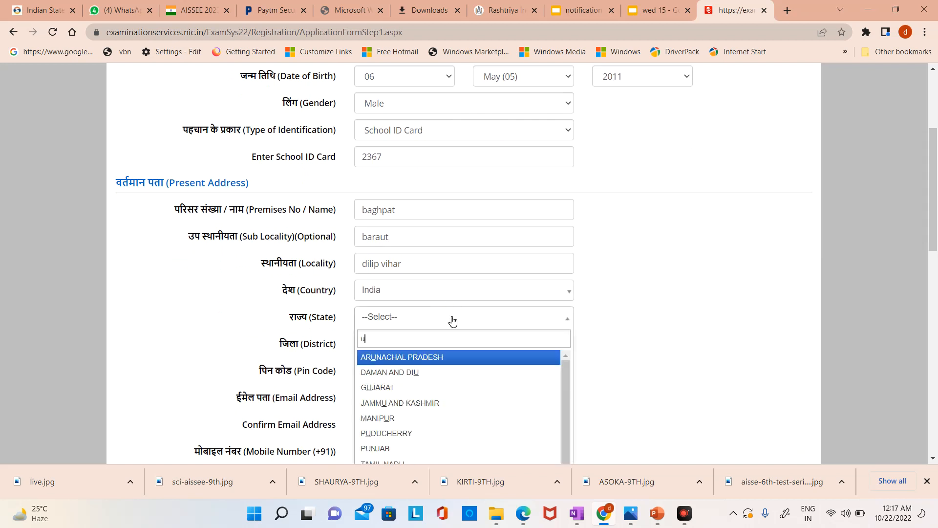
scroll(446, 362, down, 1)
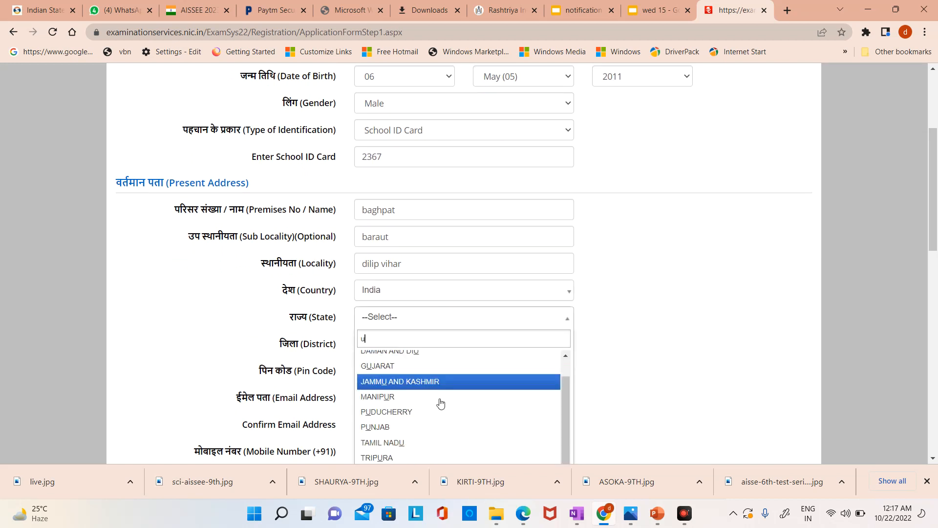
scroll(432, 416, up, 1)
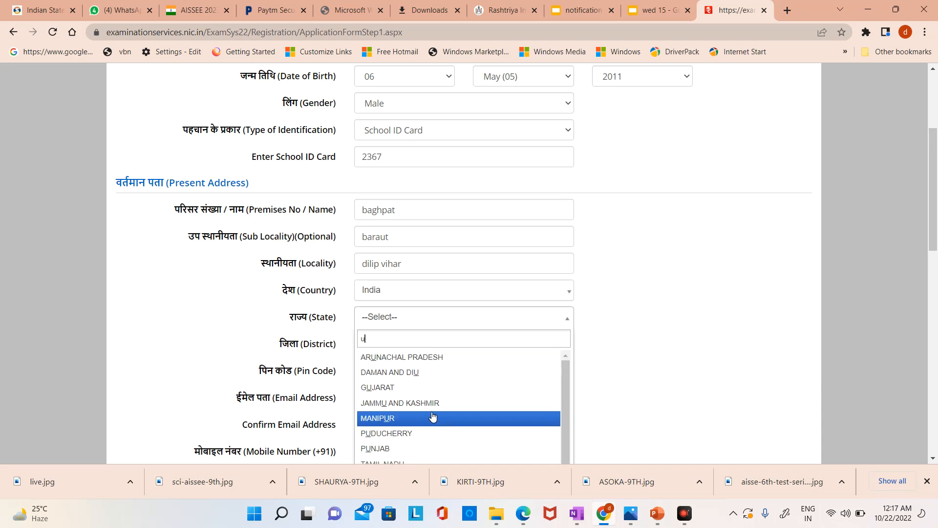
scroll(772, 264, up, 3)
scroll(772, 264, down, 6)
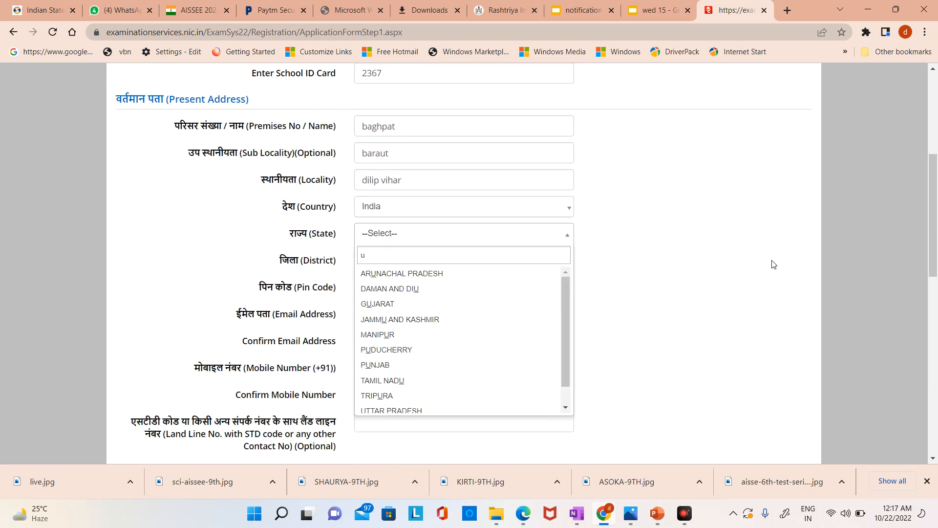
scroll(435, 336, down, 2)
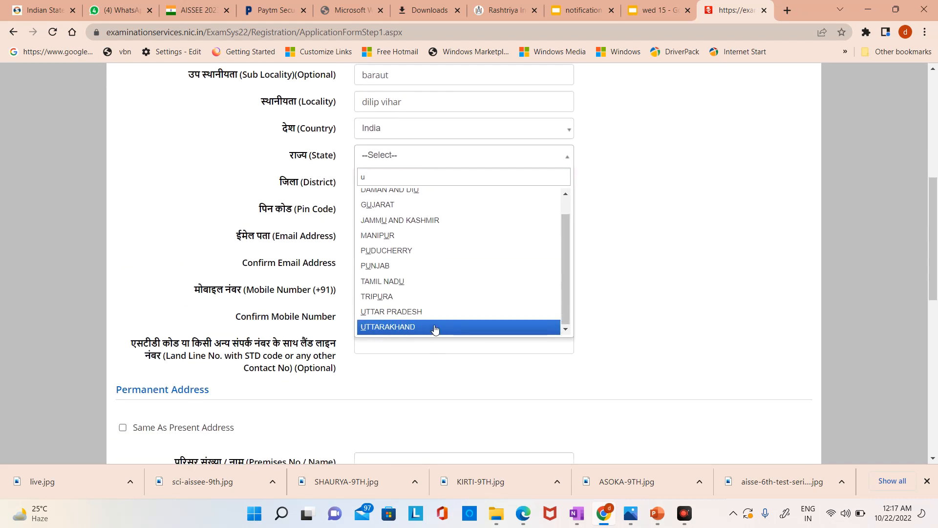
click(436, 313)
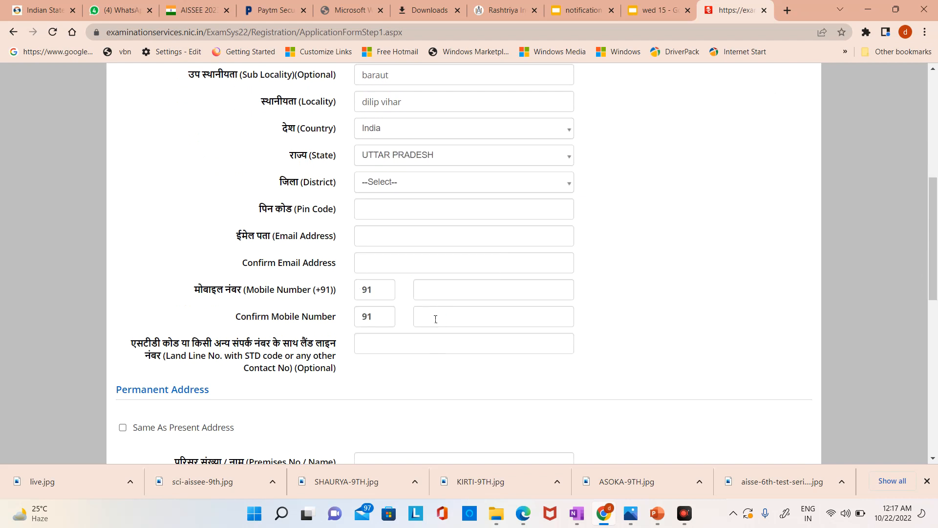
Step: Enter the postal code of the candidate's present address
click(393, 214)
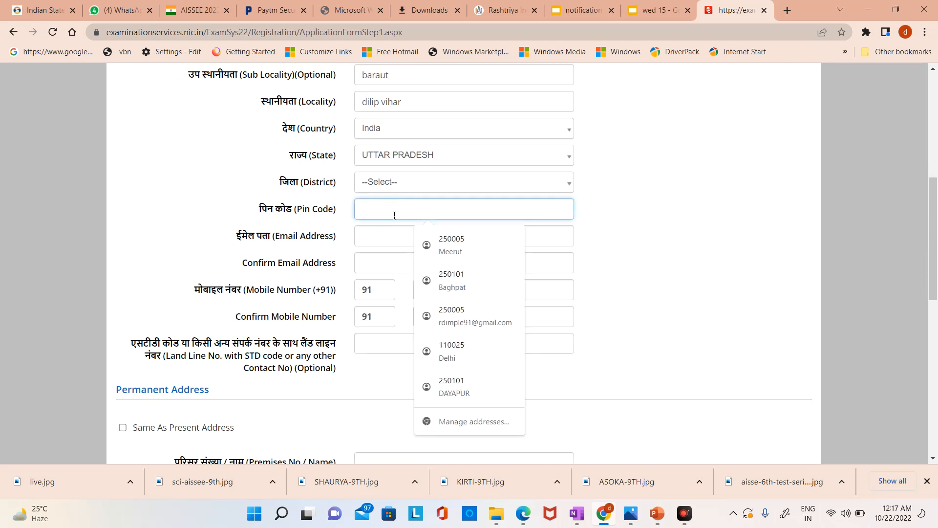
text(250)
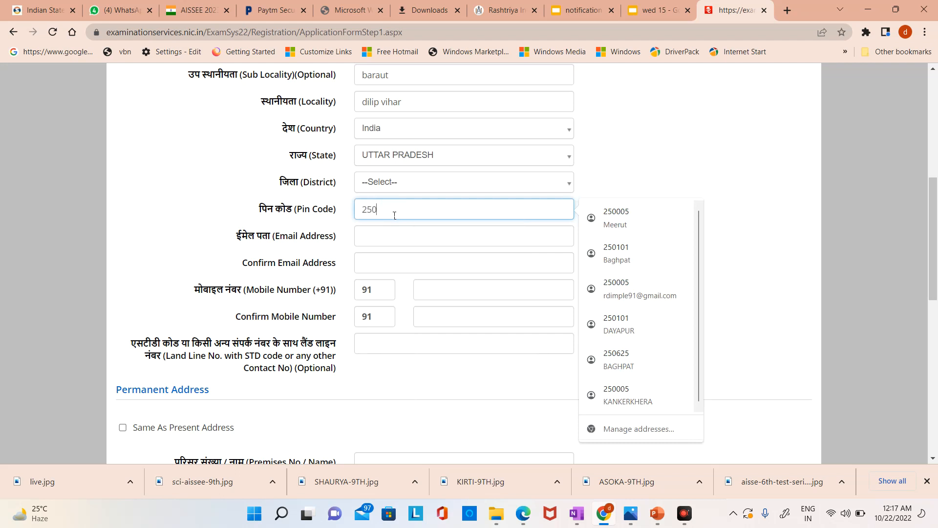
text(623)
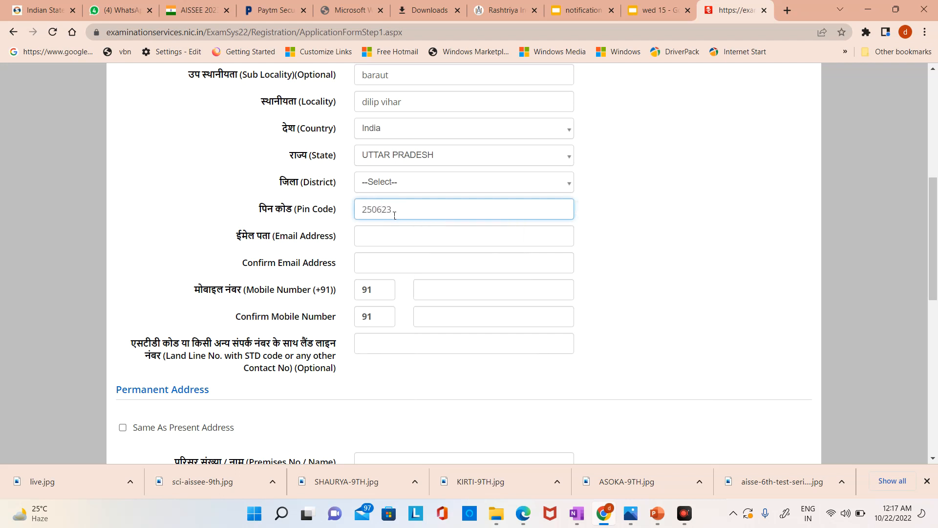
Step: Enter the candidate's email address and repeat the same address in the confirmation field
click(374, 246)
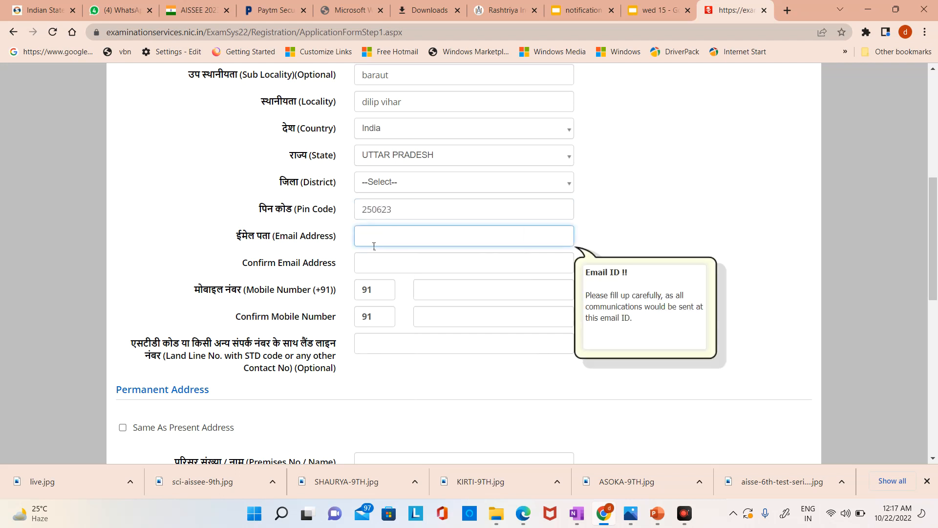
click(391, 262)
text(gn)
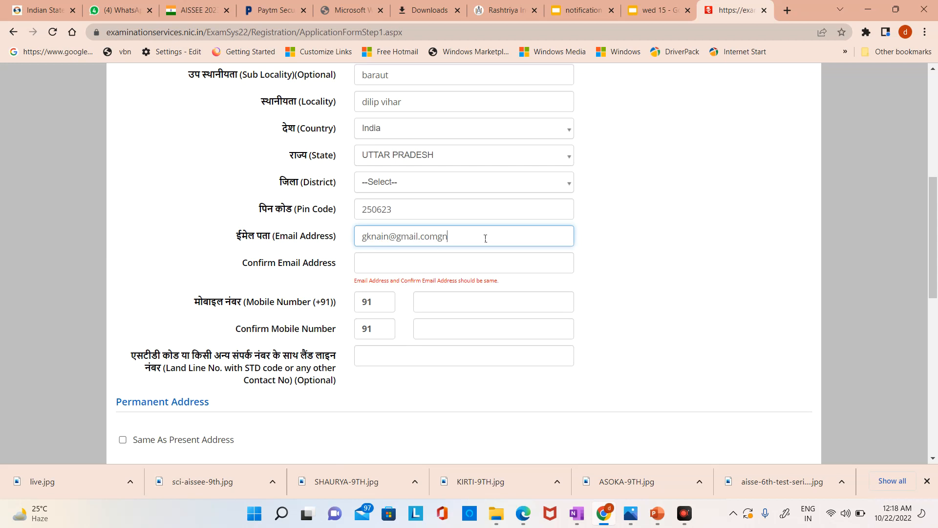
key(BackSpace)
click(416, 270)
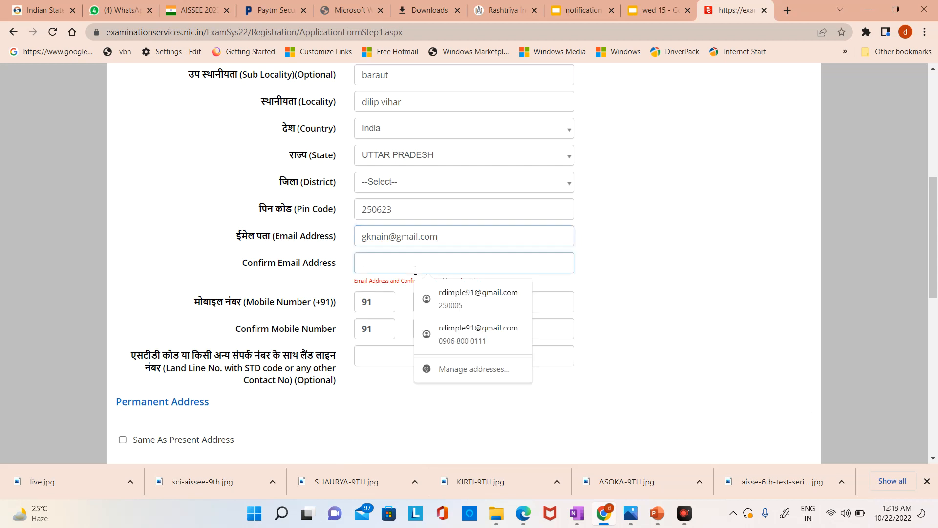
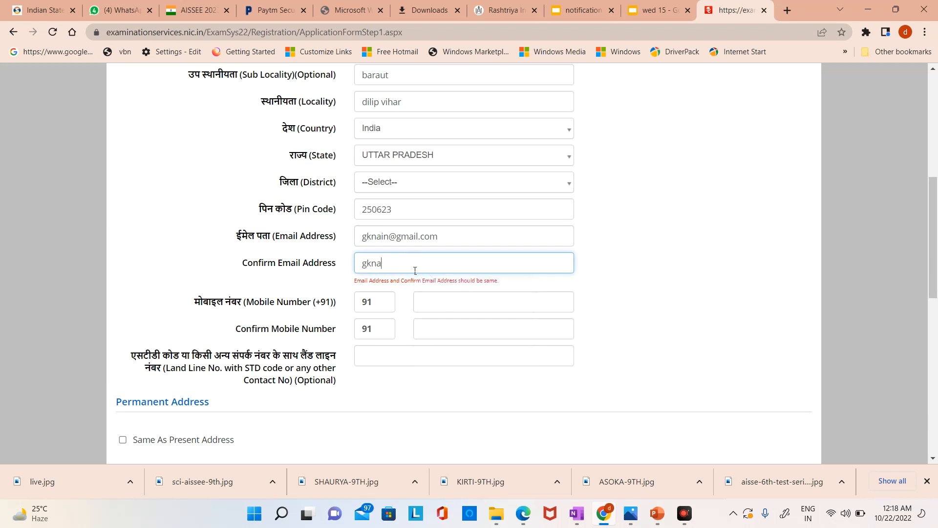
Step: Enter the candidate's mobile number and repeat the same number in the confirmation field
click(435, 299)
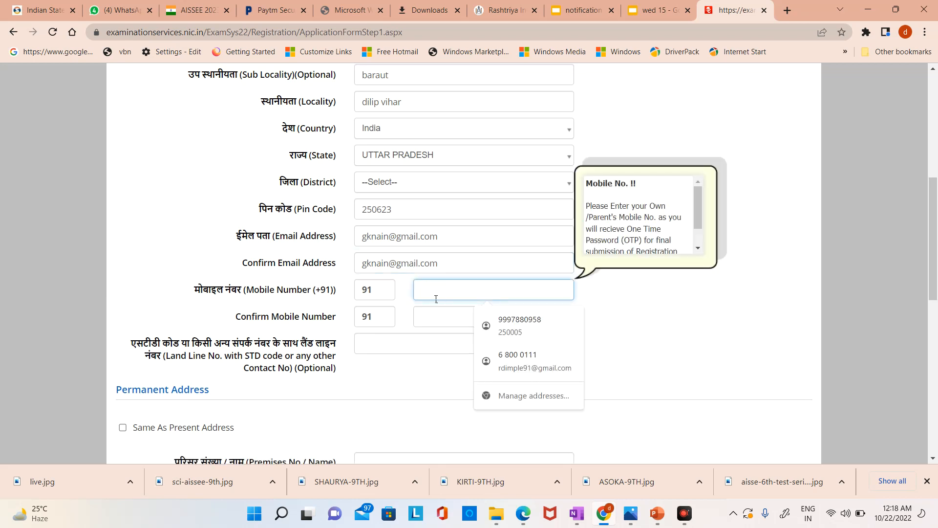
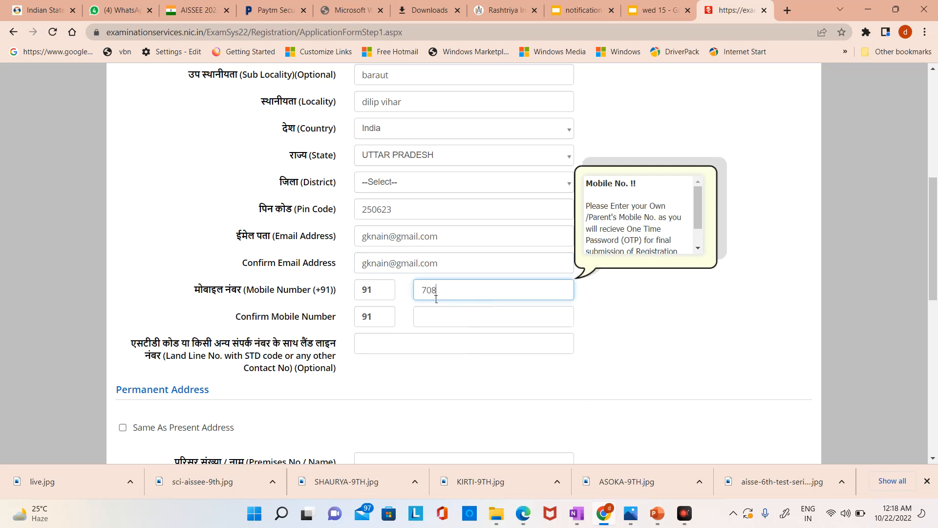
click(443, 289)
text(8)
click(458, 318)
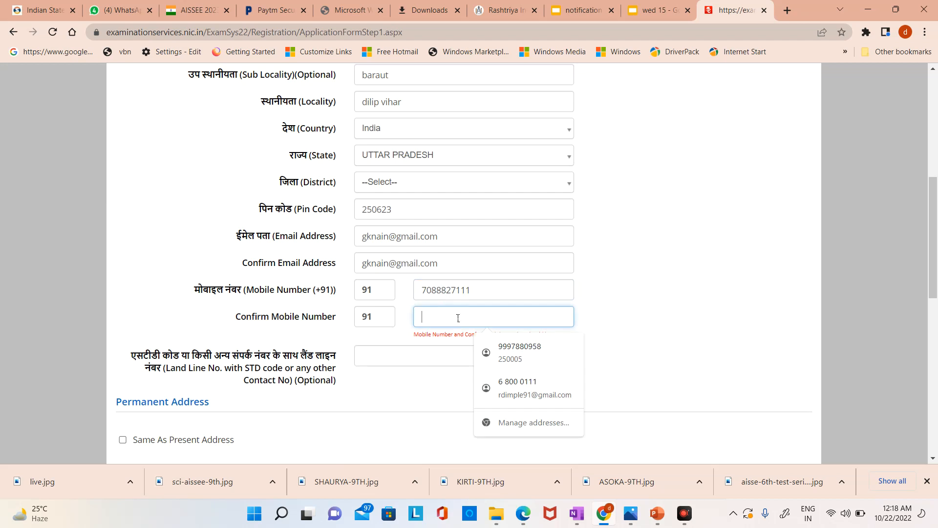
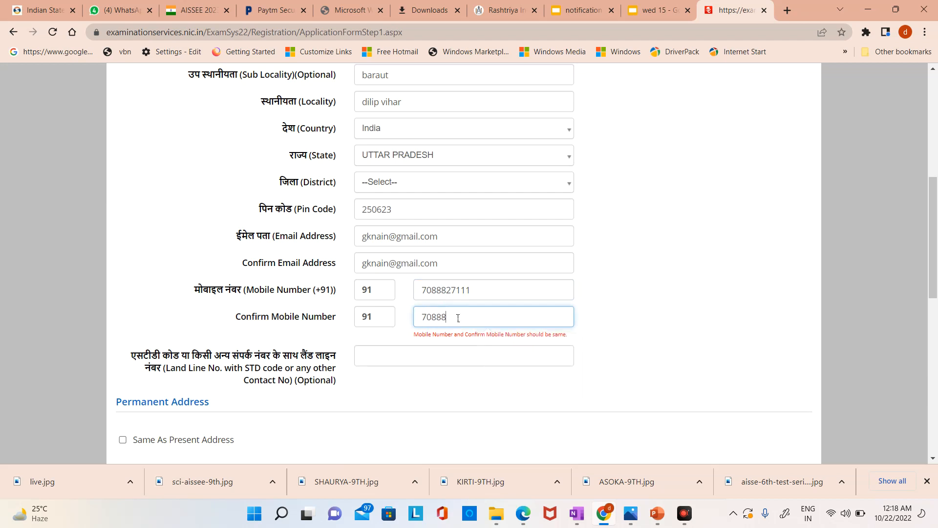
Step: Try to mark the permanent address as the same as the present address
scroll(433, 365, down, 2)
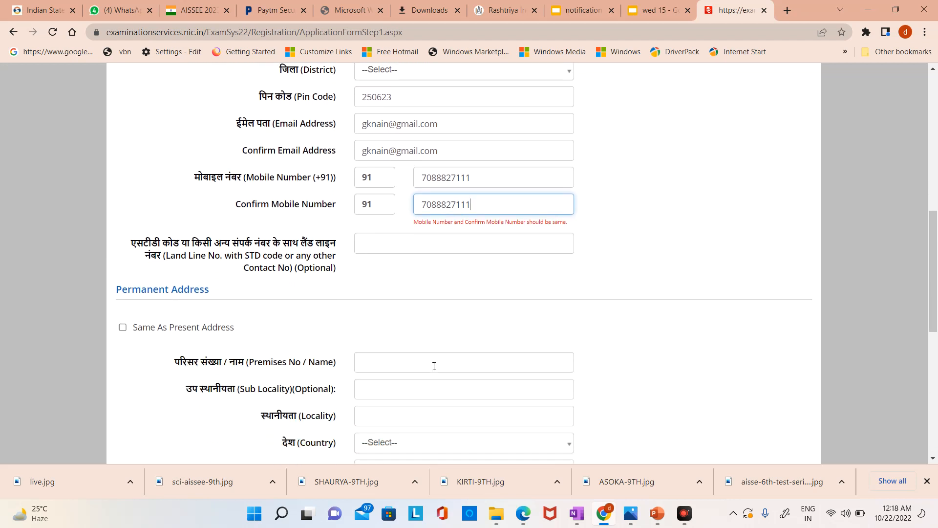
click(124, 327)
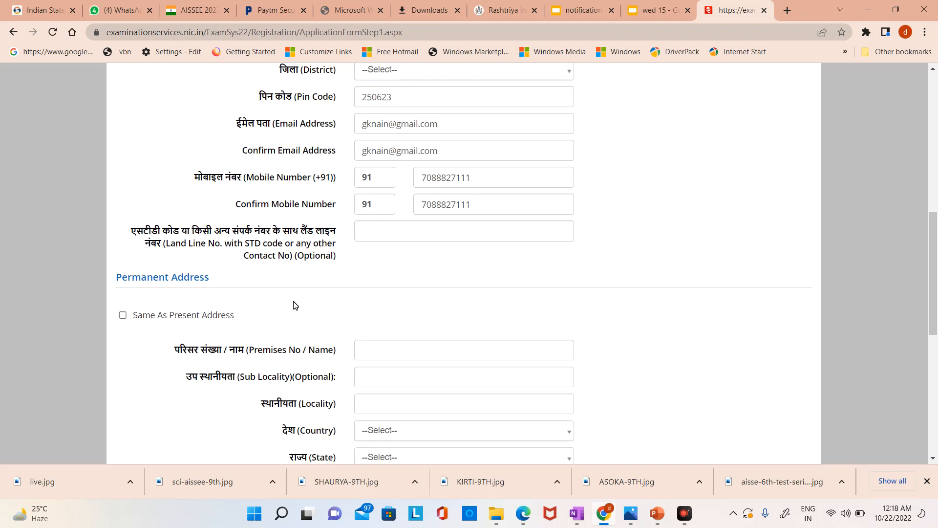
click(123, 316)
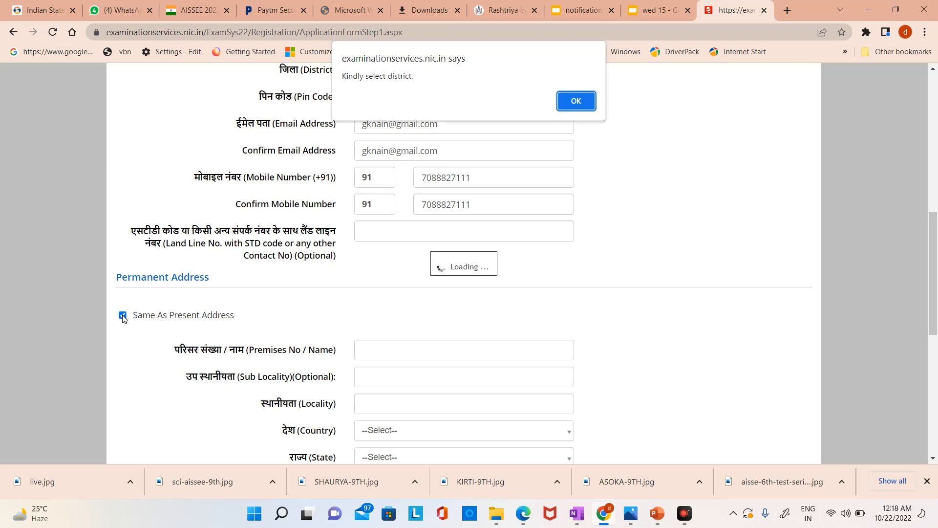
click(565, 103)
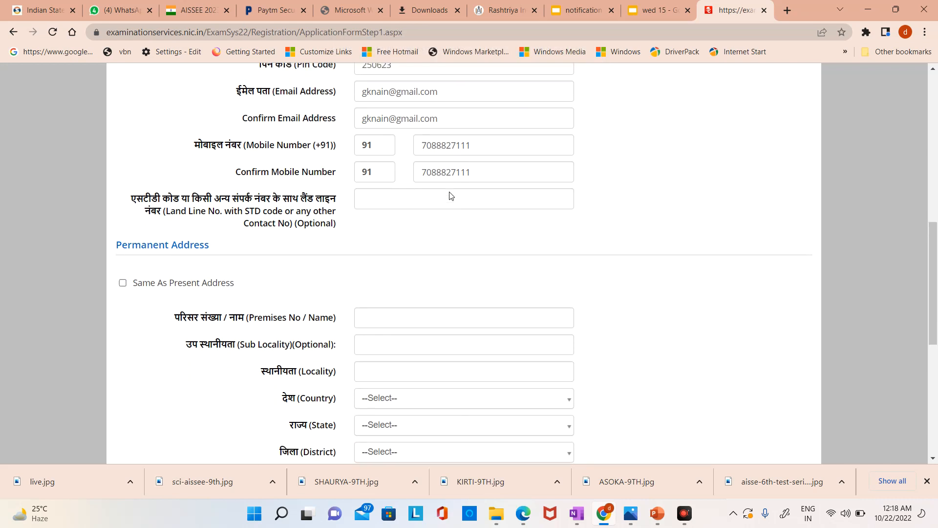
Step: Select BAGPAT as the present address district and mark the permanent address as the same as the present address
click(411, 102)
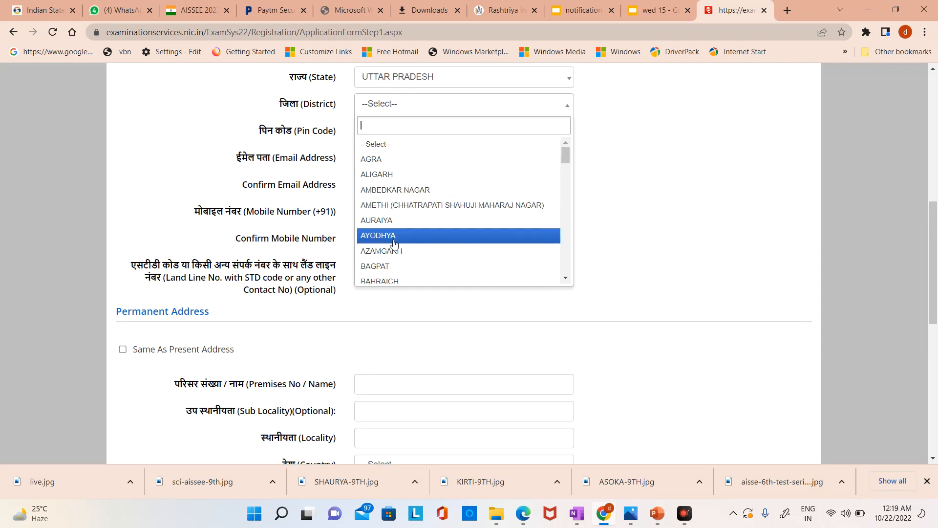
click(394, 266)
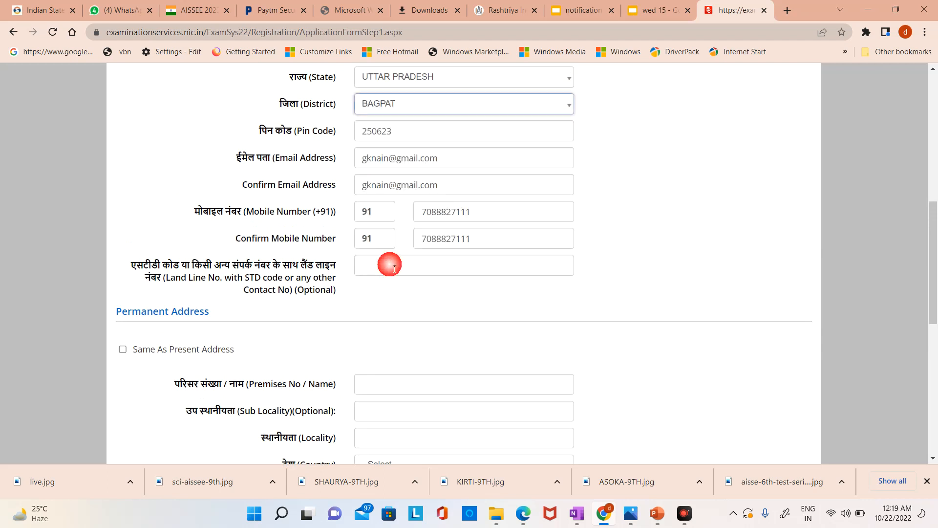
click(123, 349)
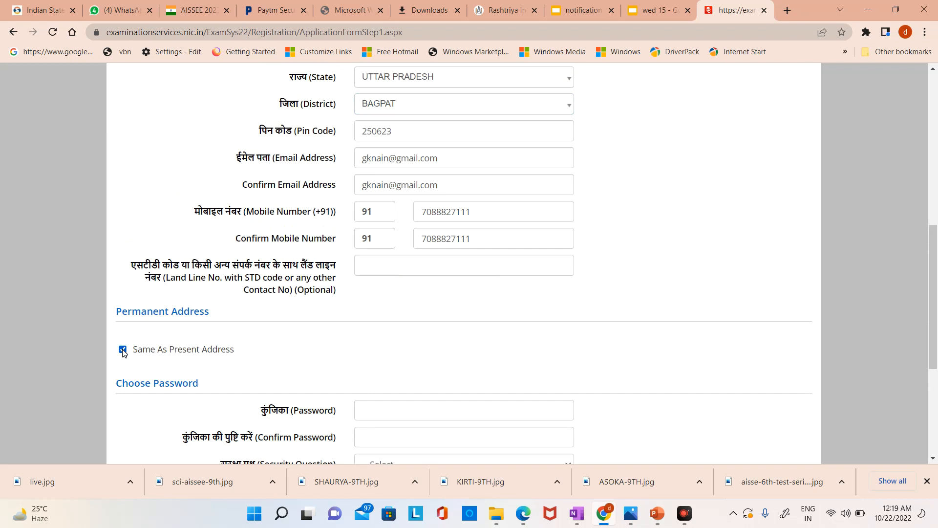
Step: Enter the account password and repeat it in the confirmation field
scroll(390, 318, down, 4)
scroll(391, 319, up, 3)
scroll(391, 319, down, 2)
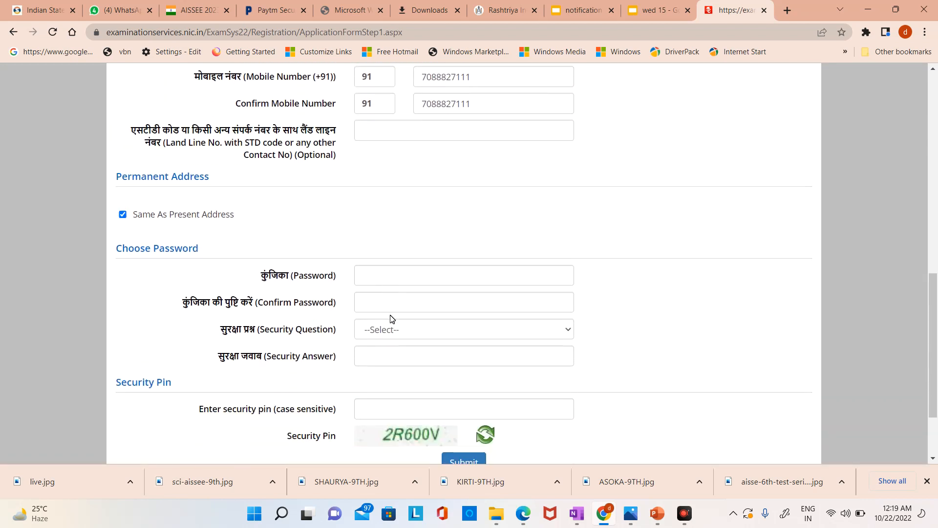
click(396, 281)
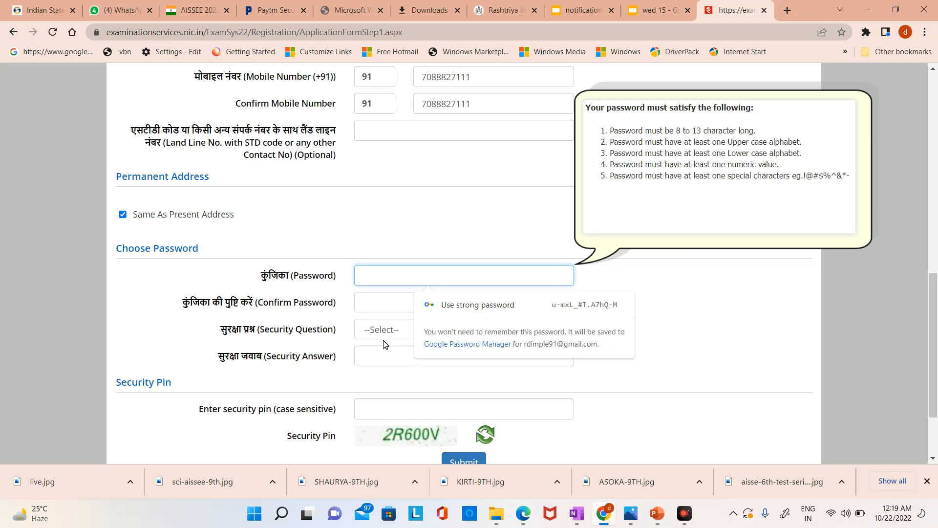
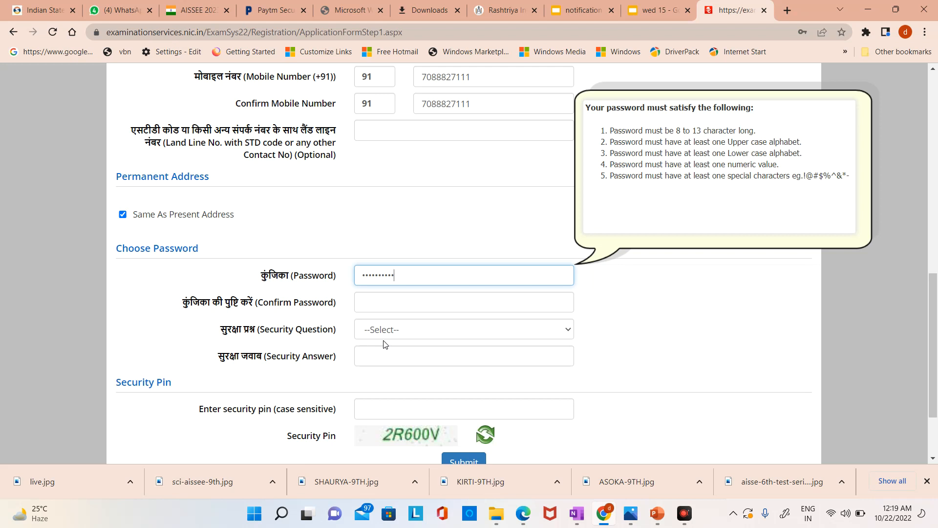
click(385, 311)
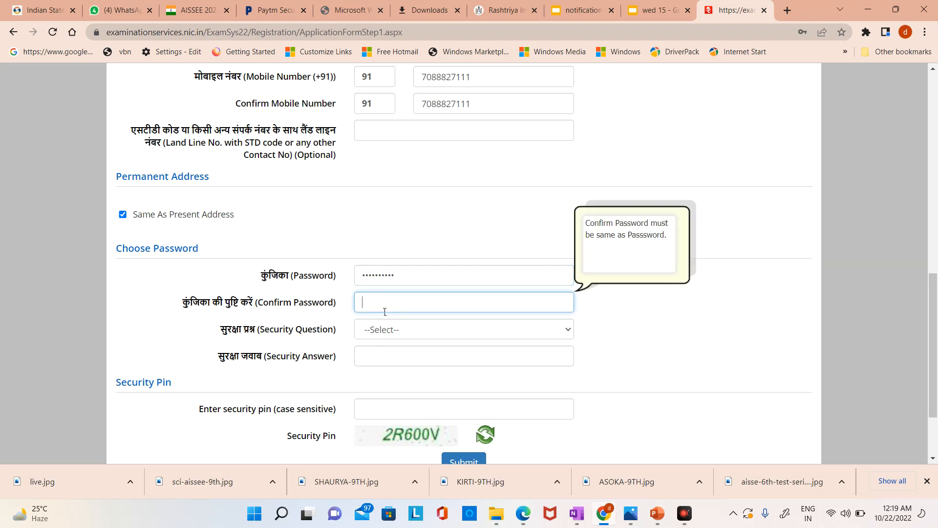
Step: Choose "Which is the website you rarely visit ?" as the security question and enter the security answer
click(414, 329)
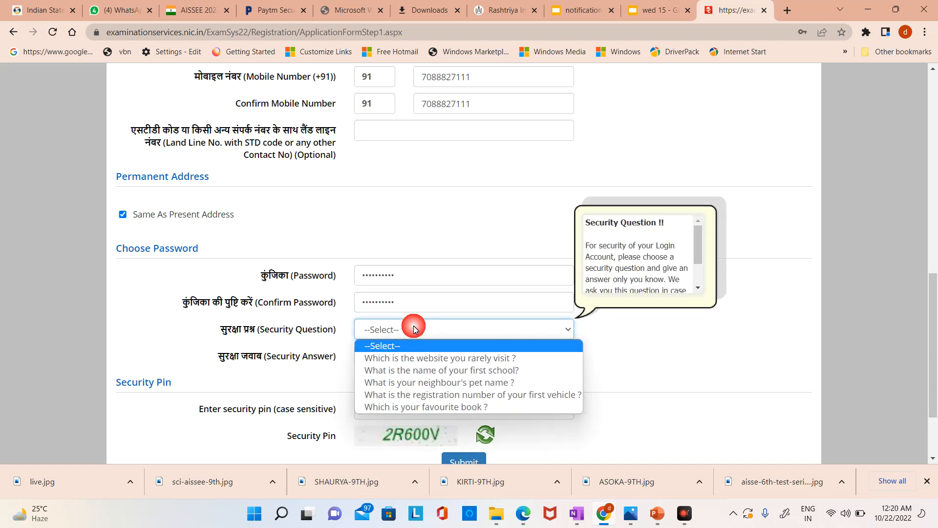
click(412, 362)
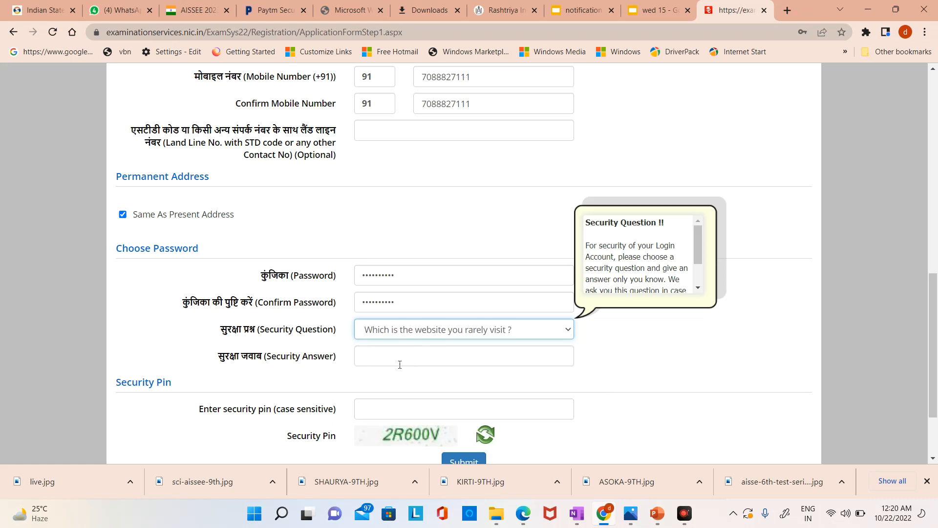
click(397, 362)
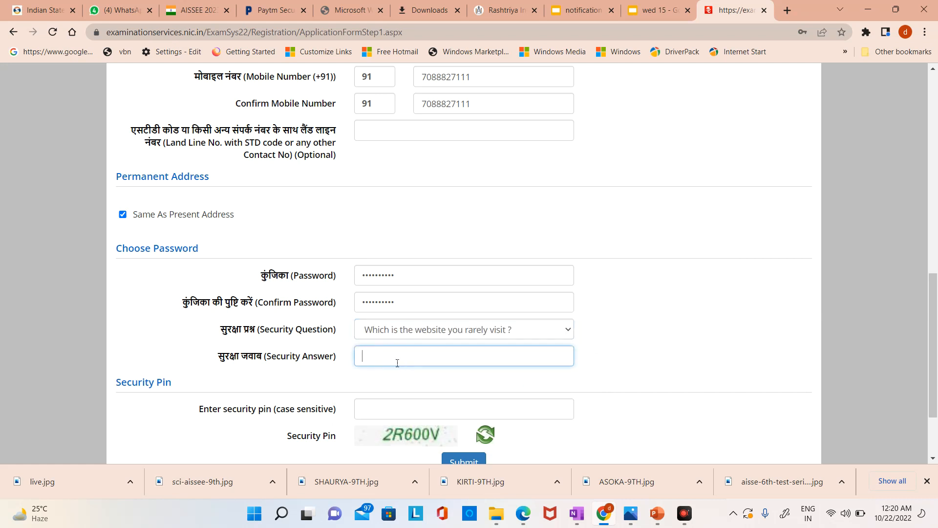
text(•••••••••)
key(BackSpace)
key(BackSpace)
key(BackSpace)
key(BackSpace)
key(BackSpace)
key(BackSpace)
key(BackSpace)
key(BackSpace)
text(•••••••••••••••••)
Step: Enter the displayed security pin and submit the registration details for review
click(391, 405)
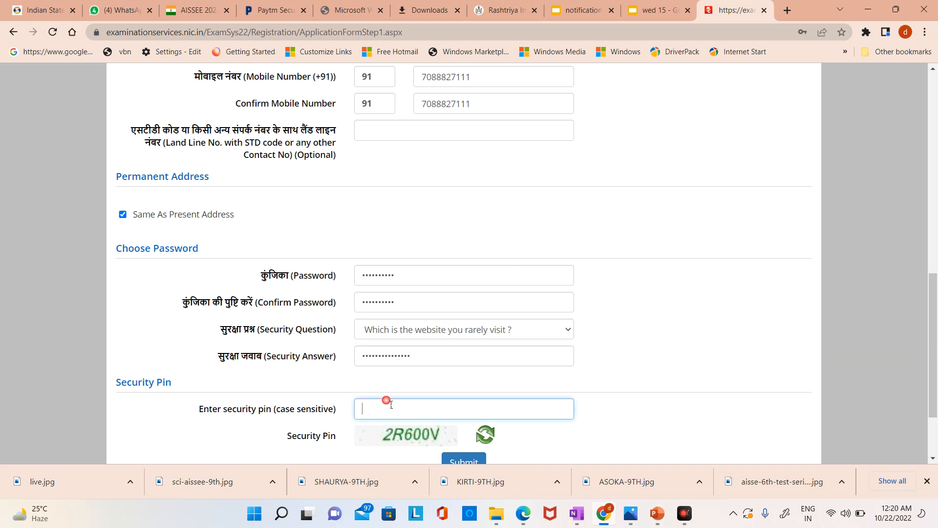
scroll(386, 403, down, 2)
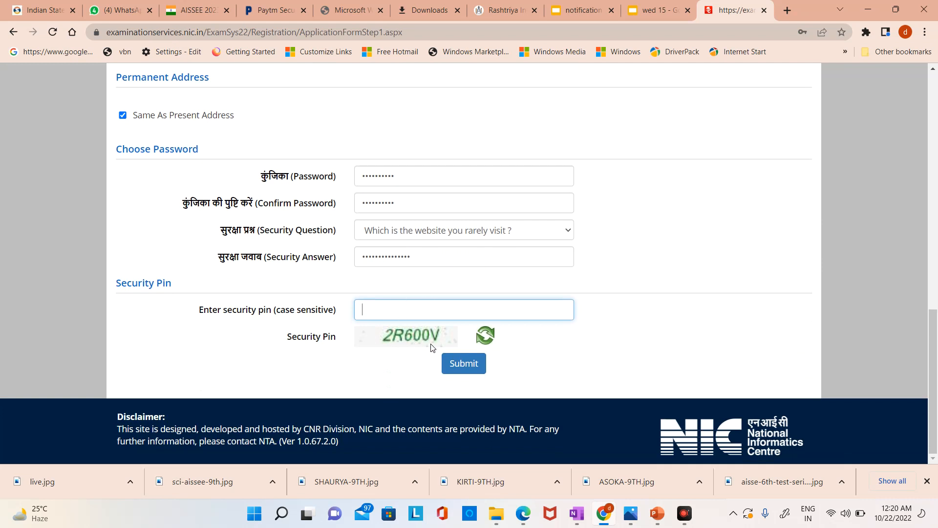
text(2)
key(Caps_Lock)
text(R600V)
click(458, 364)
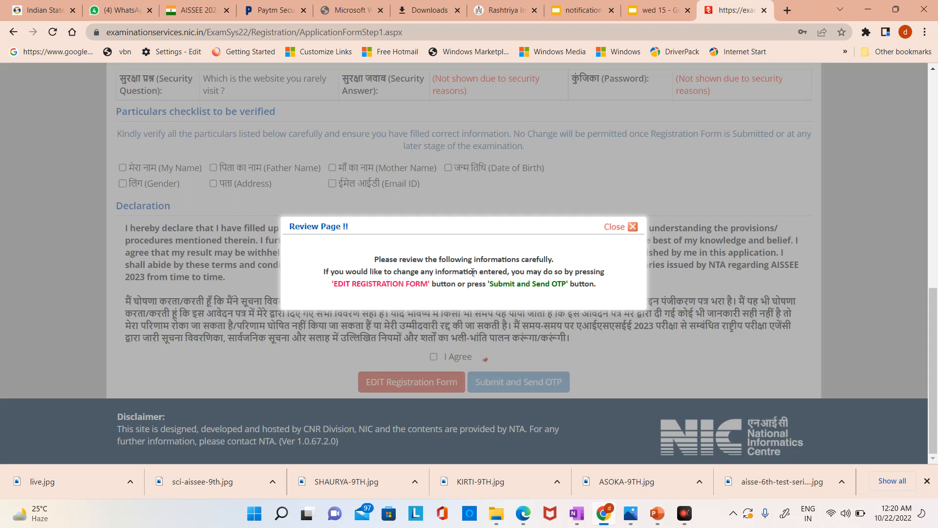
Step: Close the review page notice and try to accept the declaration
click(638, 227)
click(434, 358)
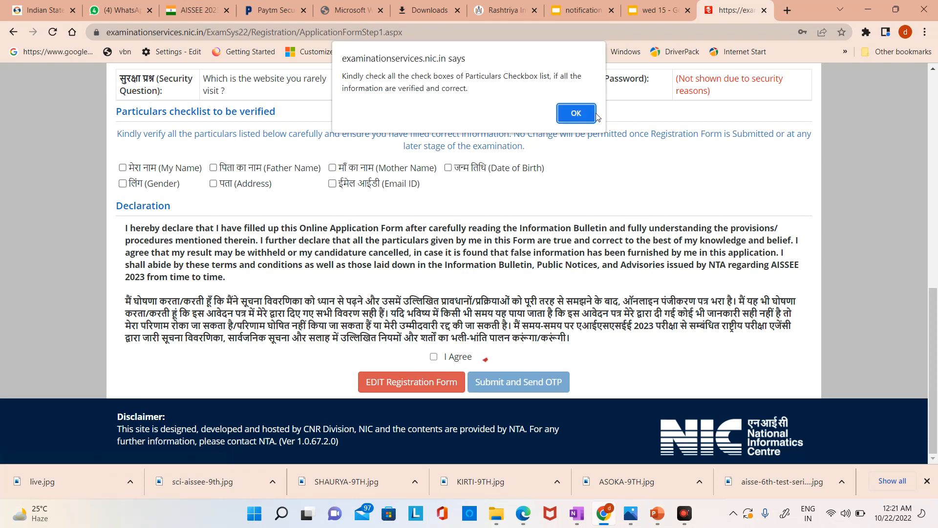
click(576, 113)
click(402, 169)
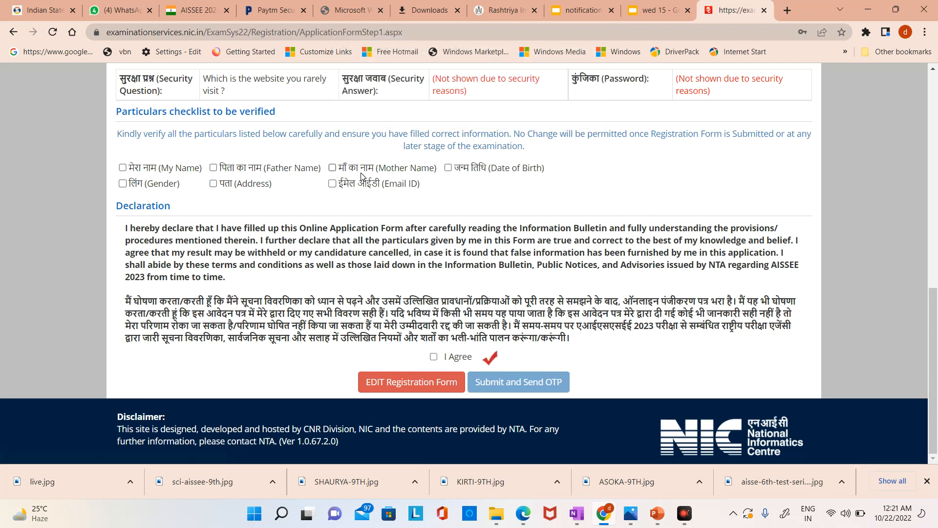
Step: Review the entered particulars and mark My Name and Father Name as verified in the particulars checklist
scroll(300, 215, up, 1)
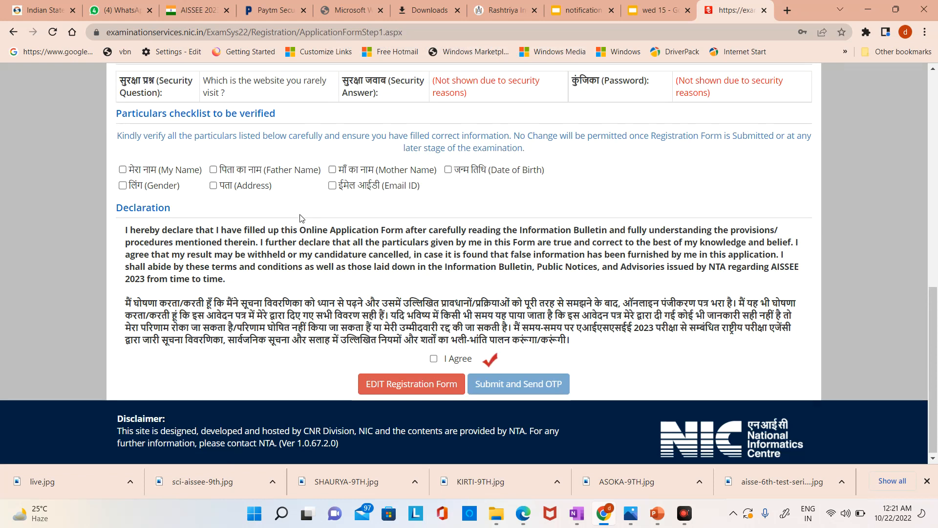
scroll(300, 218, up, 15)
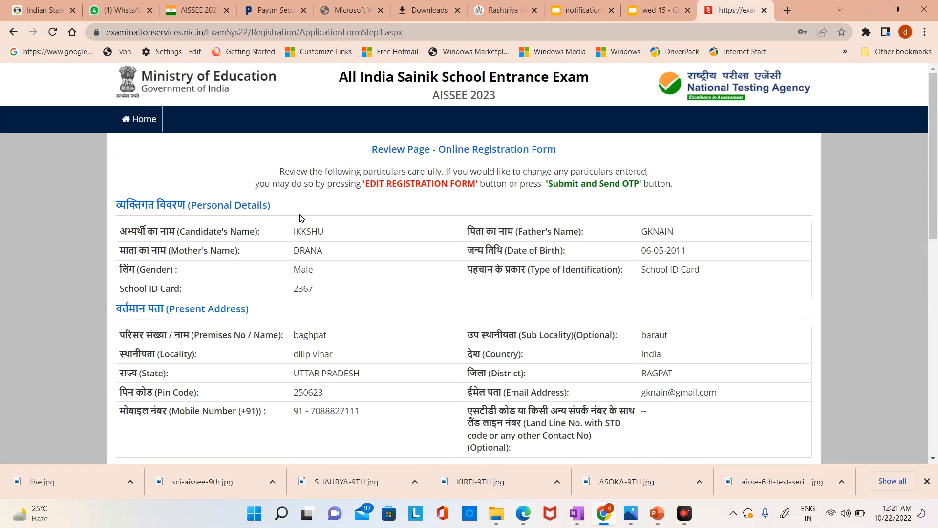
scroll(300, 218, down, 3)
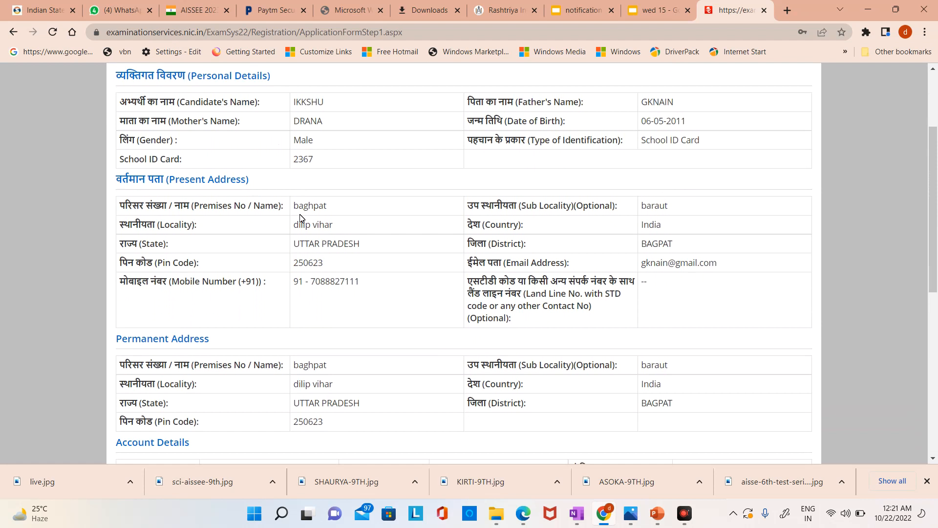
scroll(300, 218, down, 5)
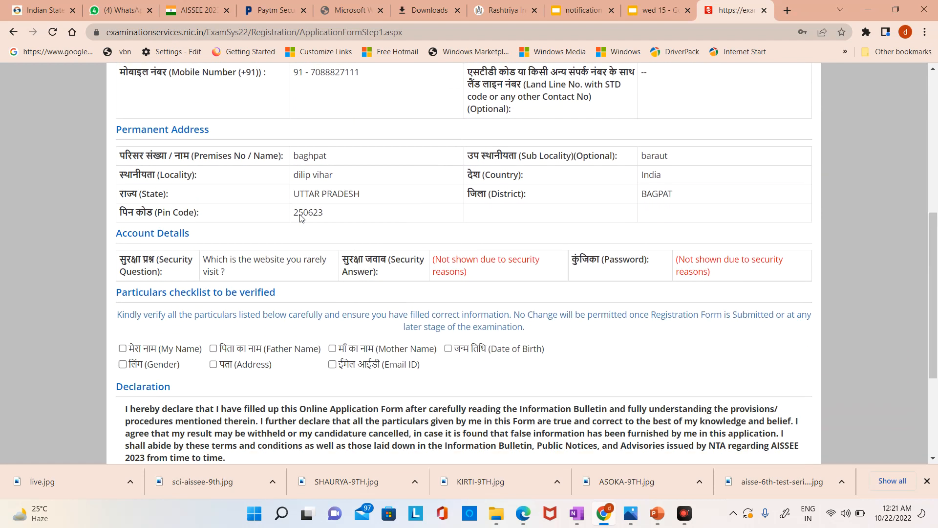
scroll(305, 219, down, 1)
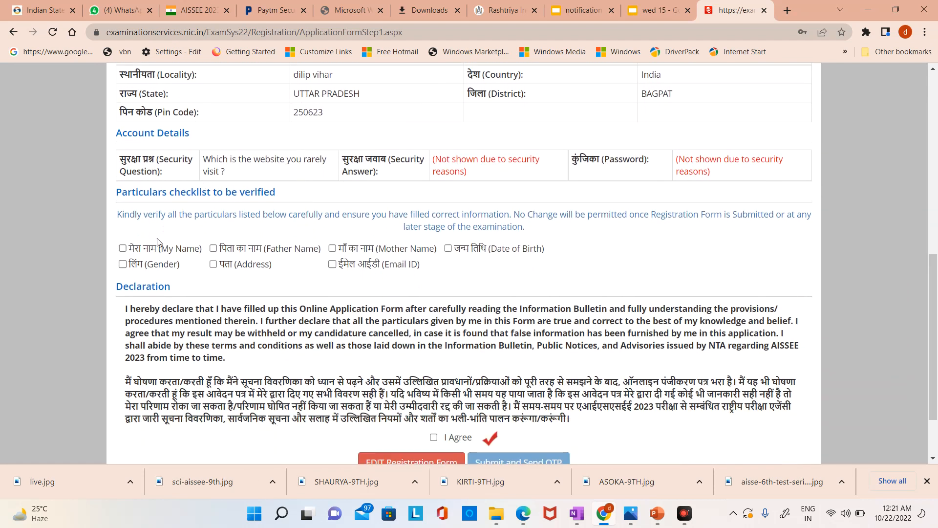
click(123, 248)
click(213, 248)
Step: Mark Mother Name, Date of Birth, Gender, Address and Email ID as verified in the particulars checklist
scroll(327, 254, down, 2)
scroll(327, 254, up, 7)
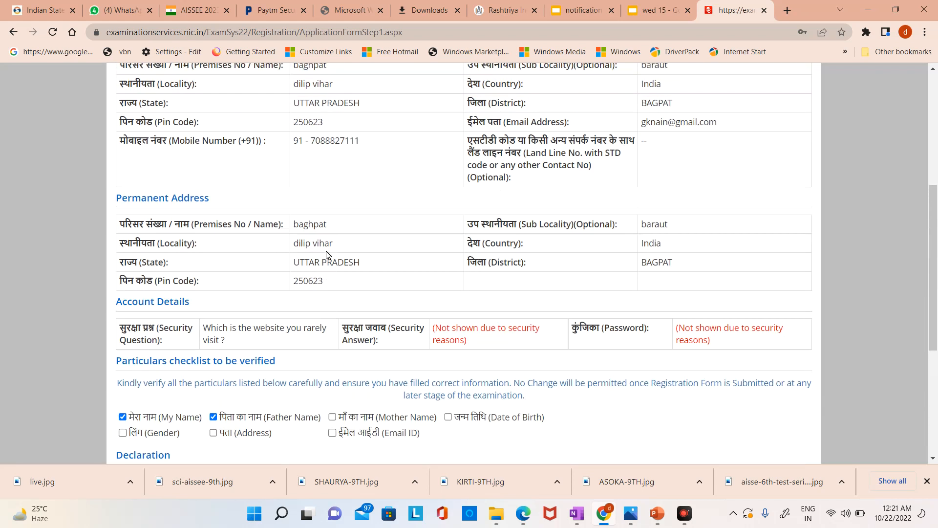
scroll(327, 254, down, 3)
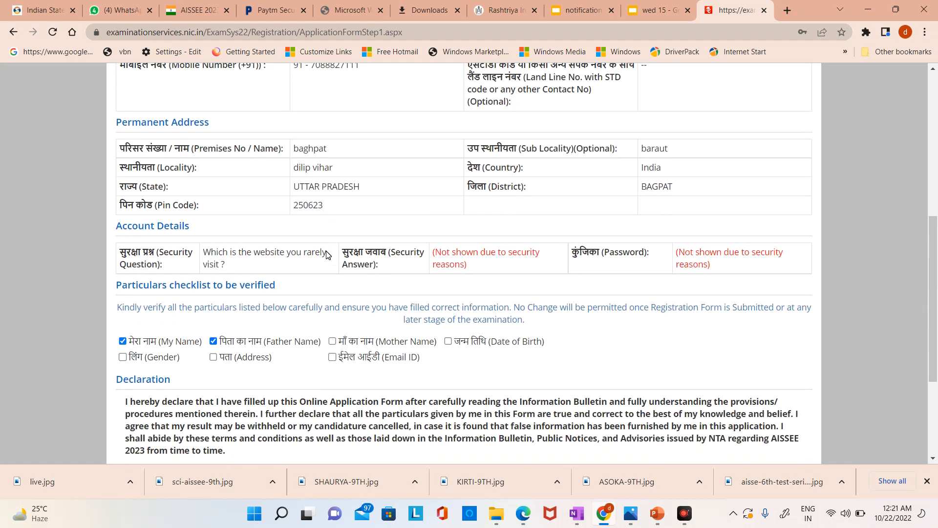
click(333, 341)
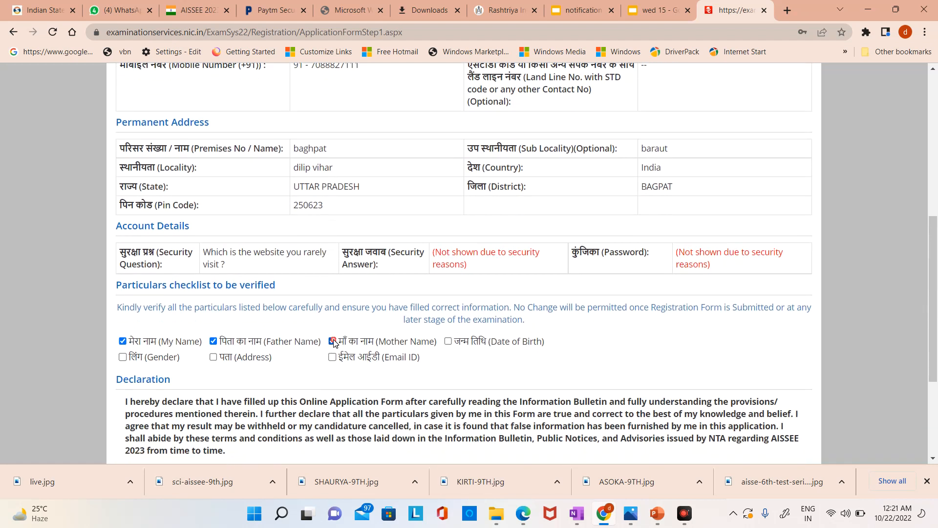
click(448, 342)
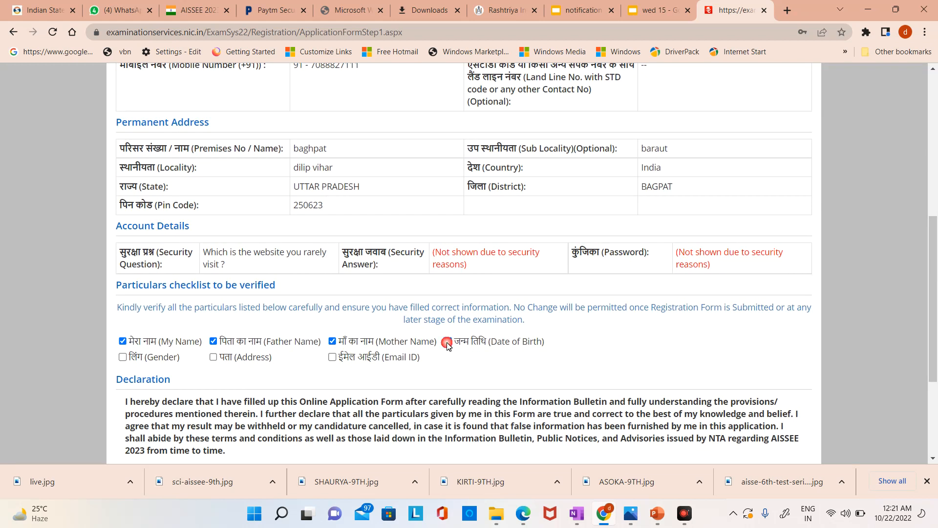
click(123, 357)
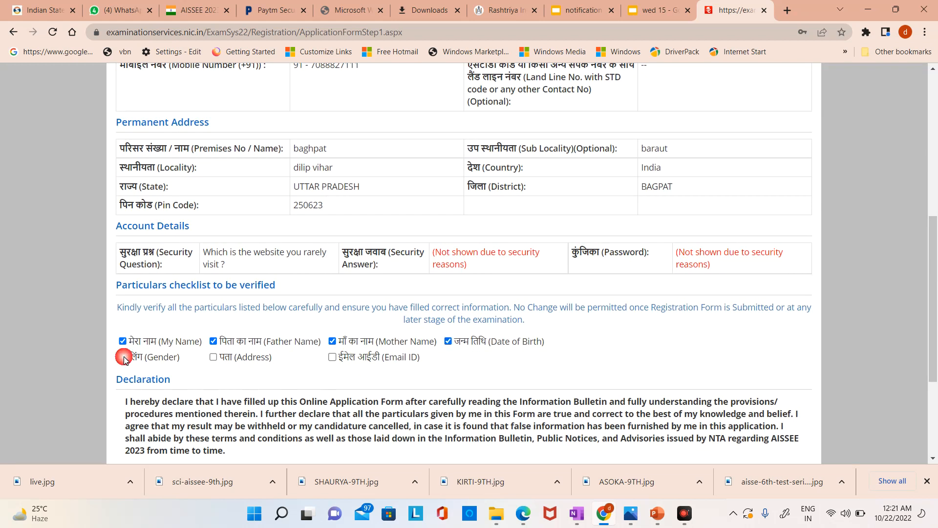
click(213, 358)
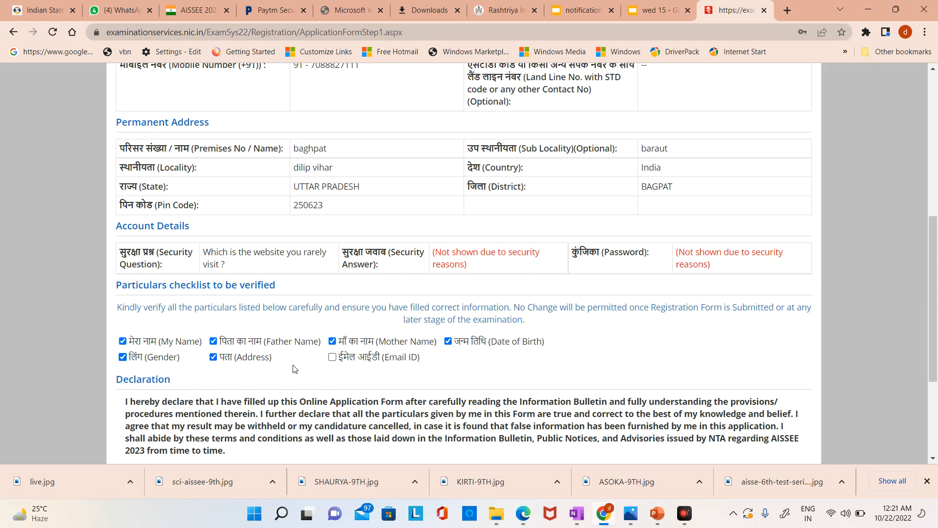
click(332, 357)
Step: Agree to the declaration, then submit the registration form to request an OTP and confirm the request
scroll(334, 360, down, 2)
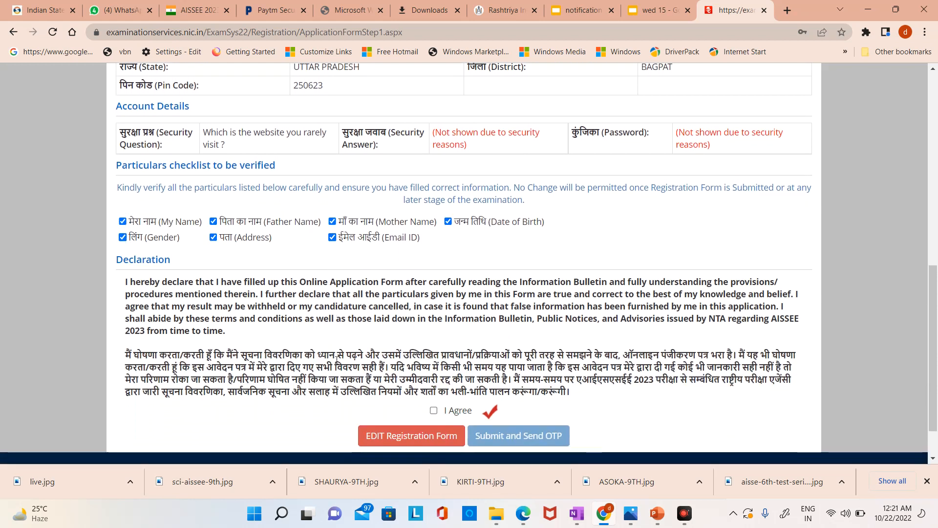
scroll(336, 359, down, 1)
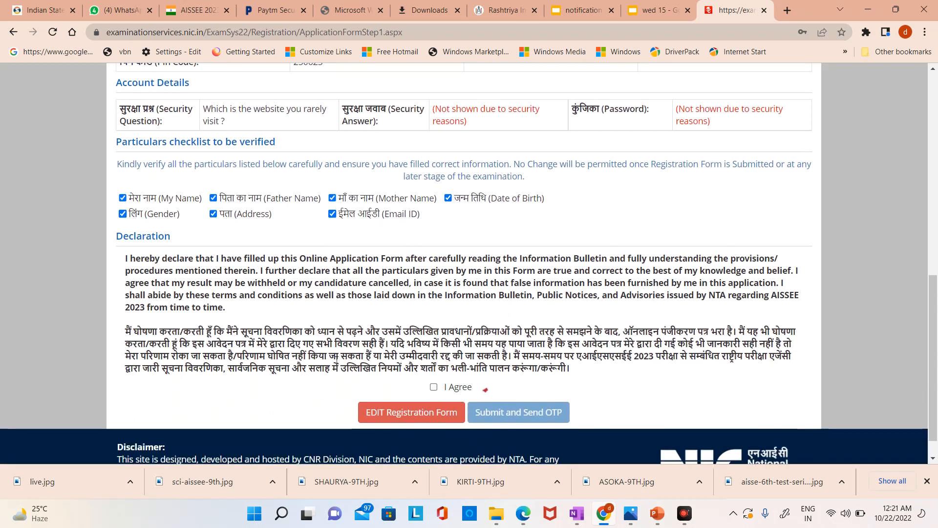
click(434, 386)
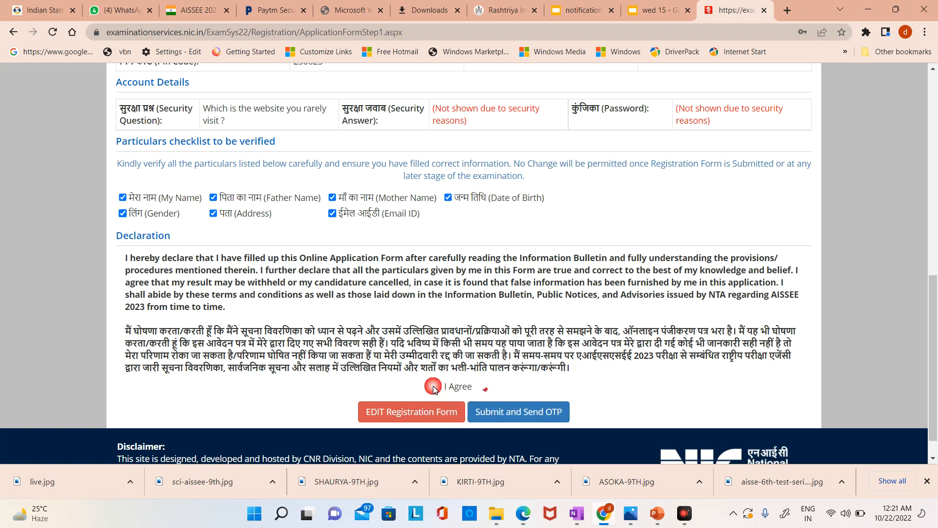
click(496, 412)
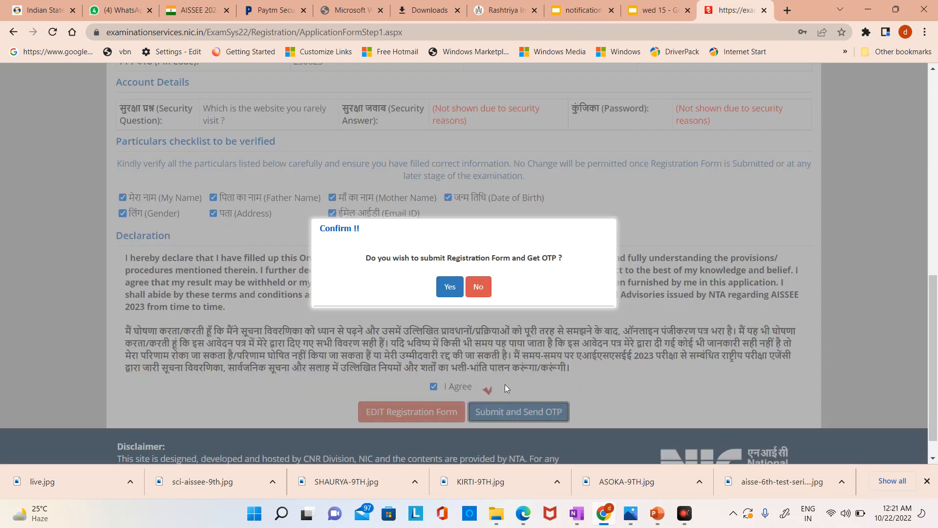
click(452, 291)
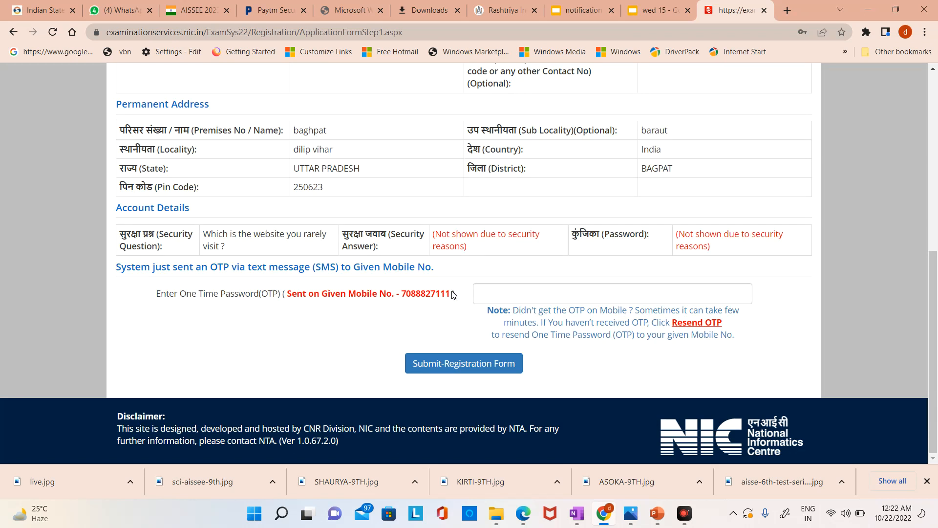
Step: Enter the one-time password sent to the mobile number and submit the registration form
click(488, 299)
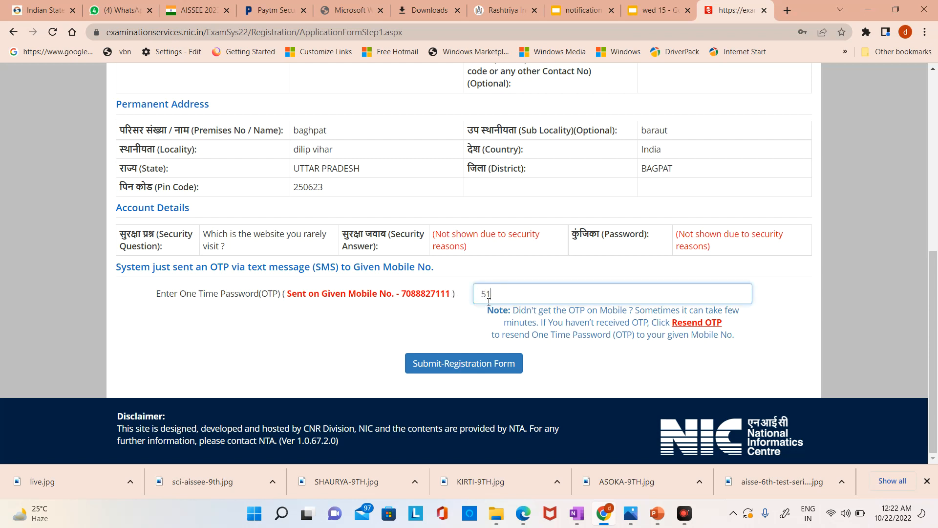
click(441, 370)
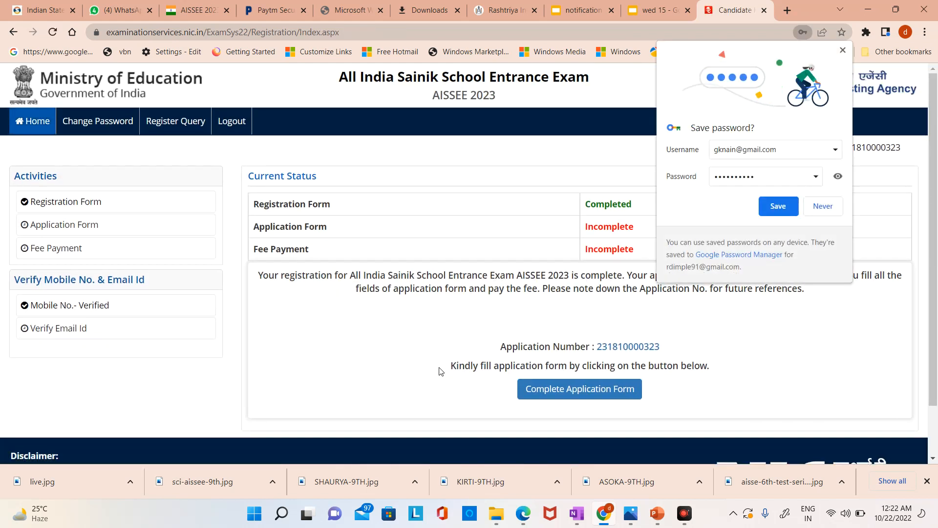
Step: Save the login password in the browser and open the security pin entry for verifying the registered email ID
click(783, 207)
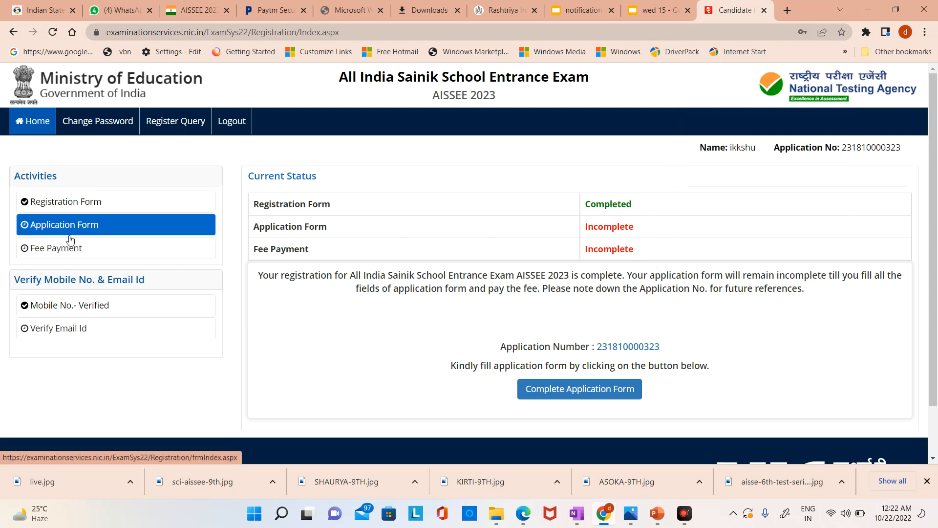
click(81, 329)
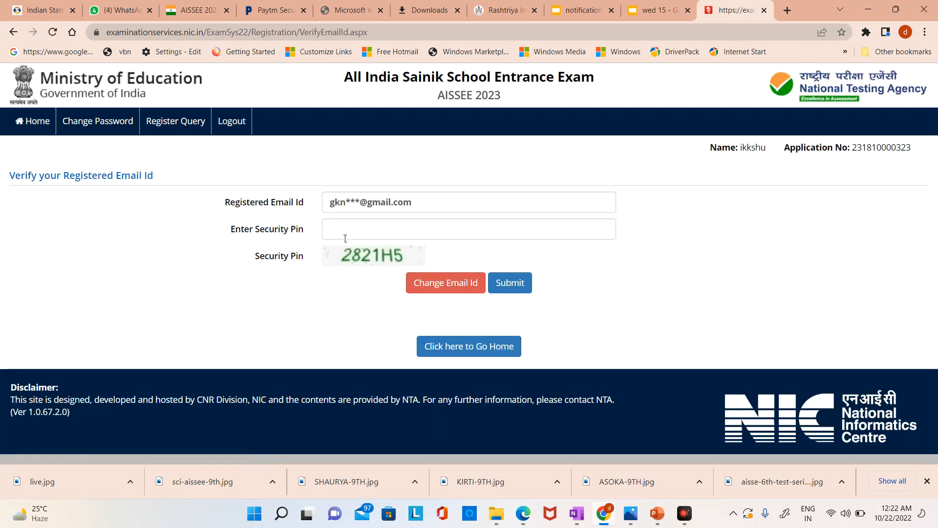
click(344, 230)
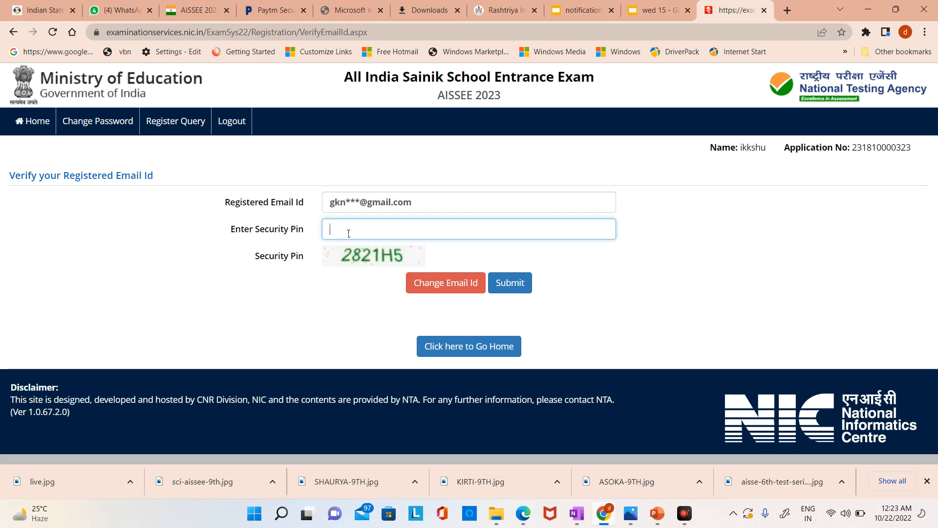
key(Caps_Lock)
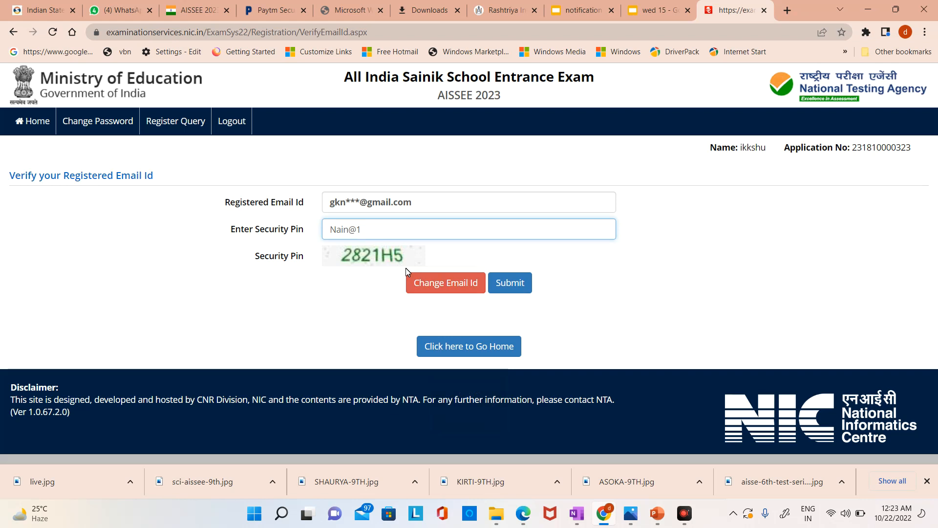
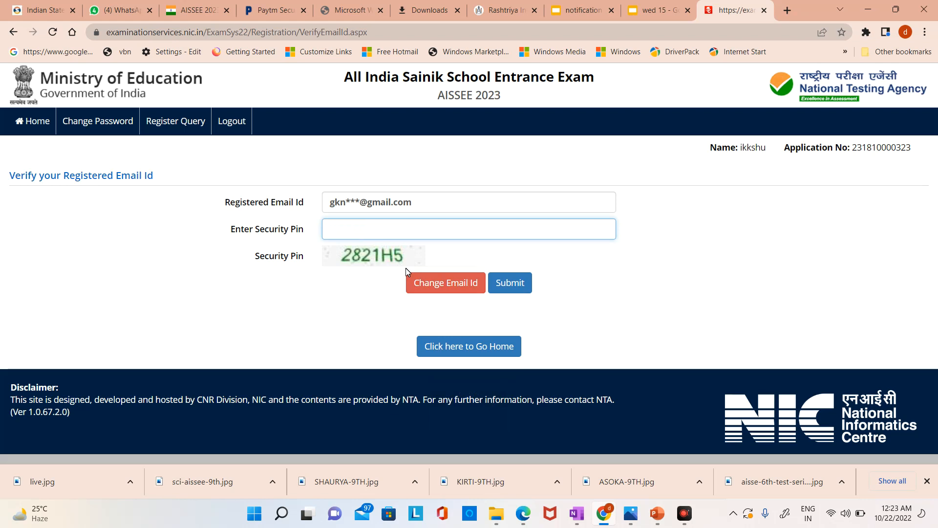
Step: Enter the displayed security pin and submit it to have an OTP sent to the registered email ID
text(2821)
key(Caps_Lock)
text(H5)
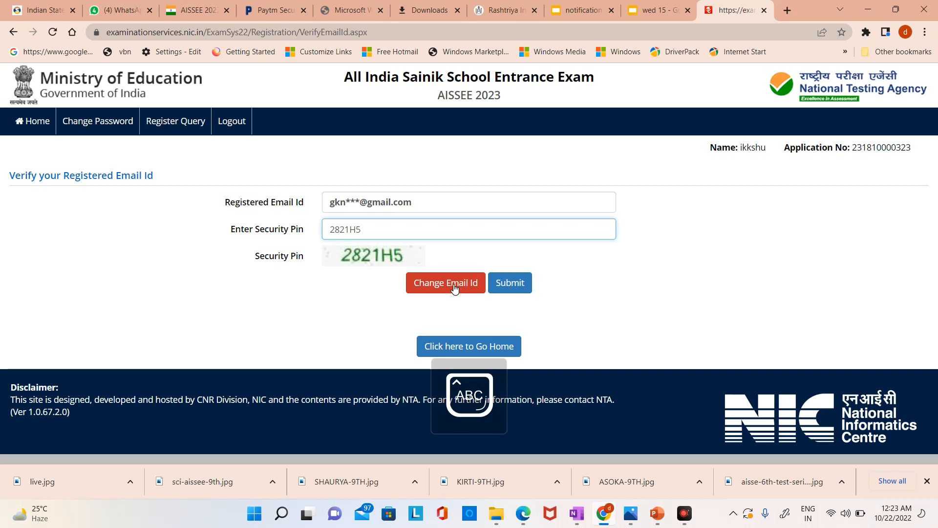
click(495, 286)
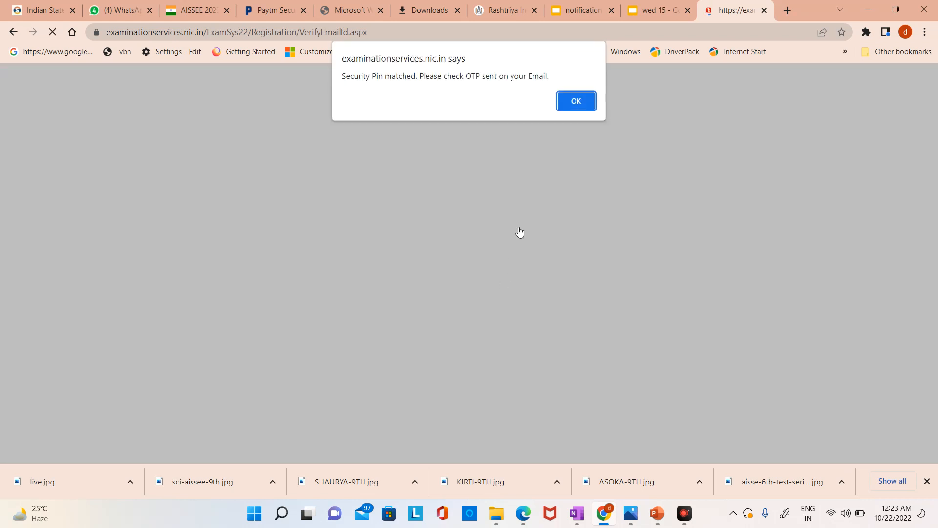
click(569, 105)
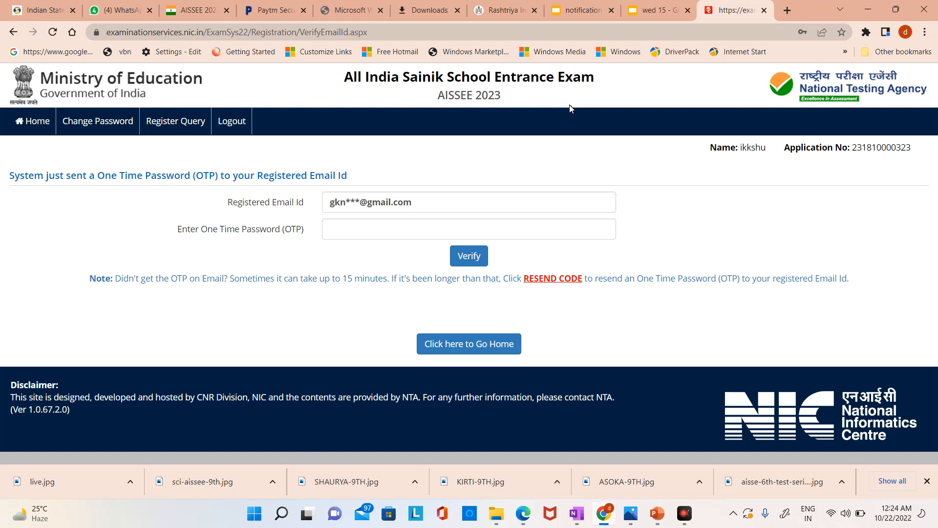
Step: Enter the one-time password sent to the registered email ID, verify it, and decline the browser's password update
click(370, 231)
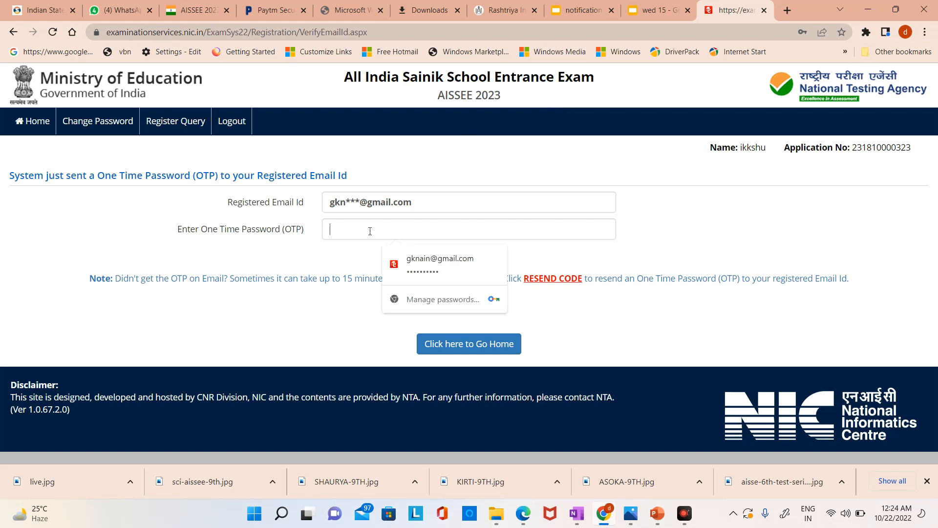
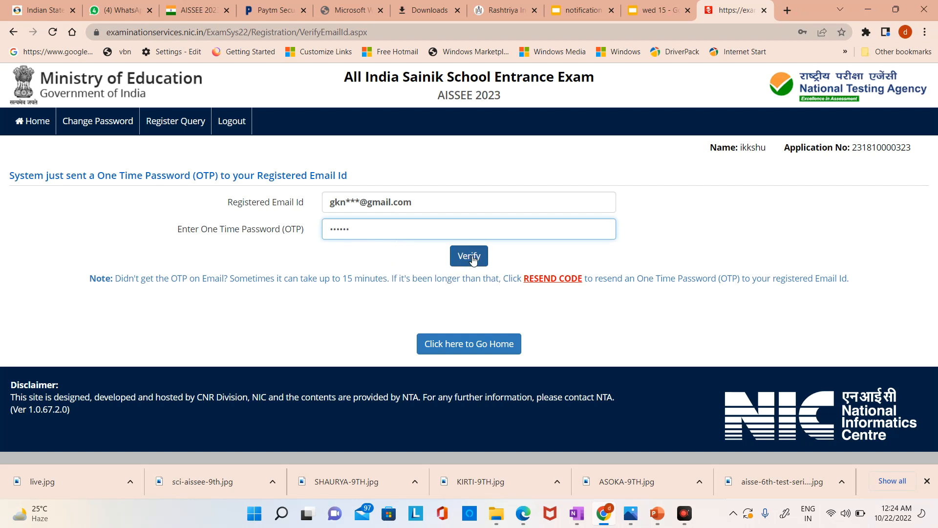
click(472, 257)
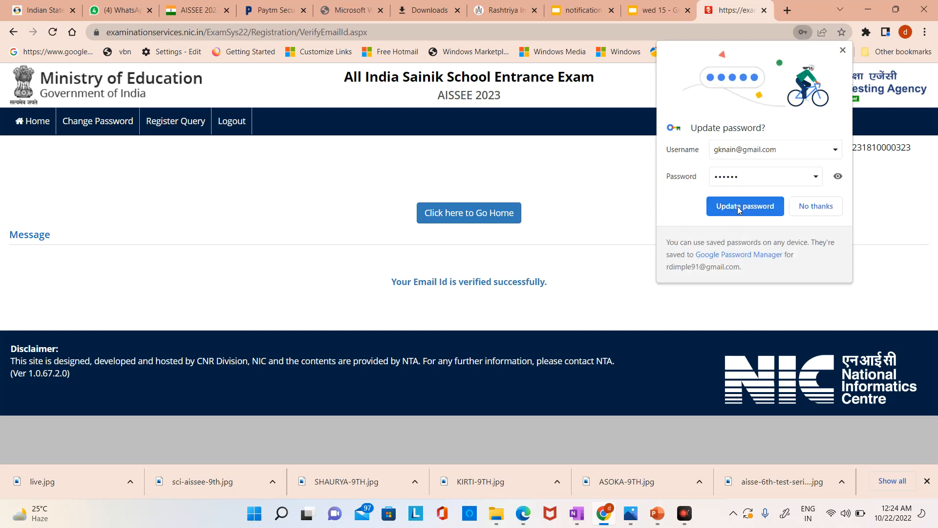
click(814, 205)
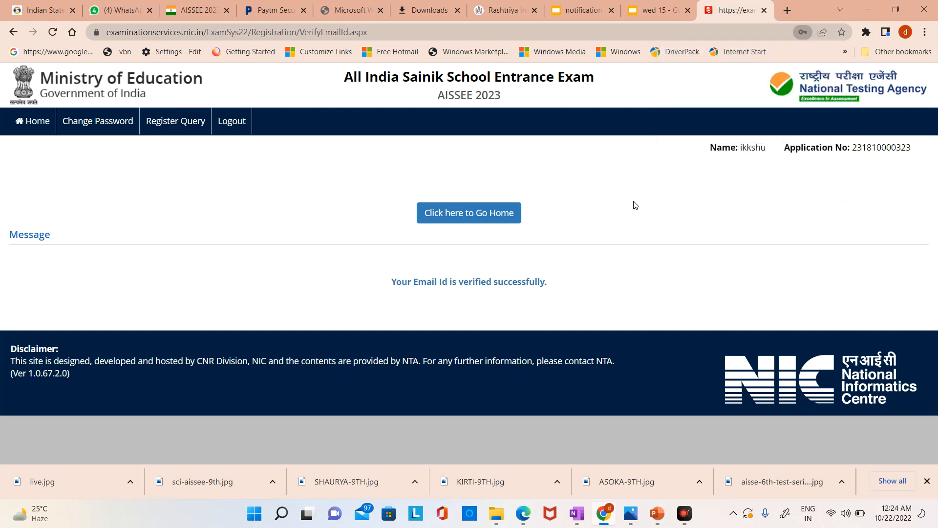
Step: Return to the candidate home page and open the Personal Details section of the application form
click(464, 213)
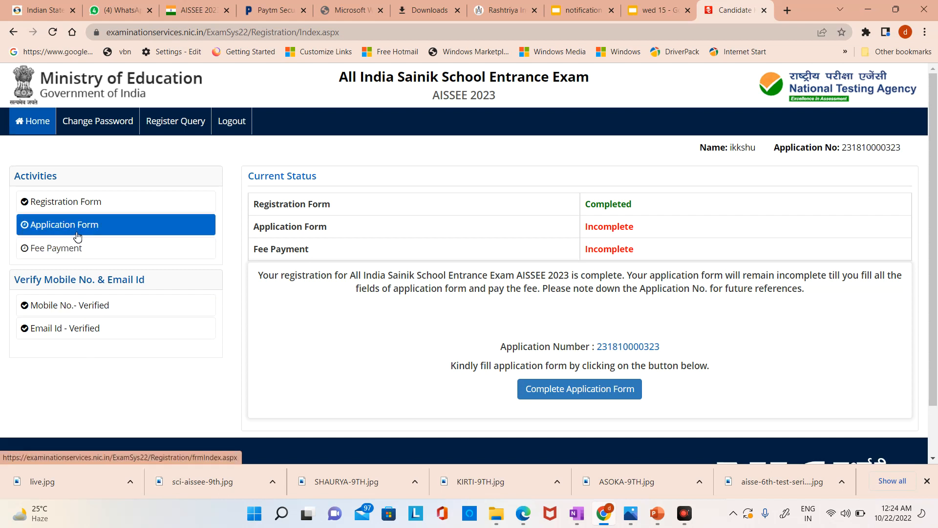
click(580, 391)
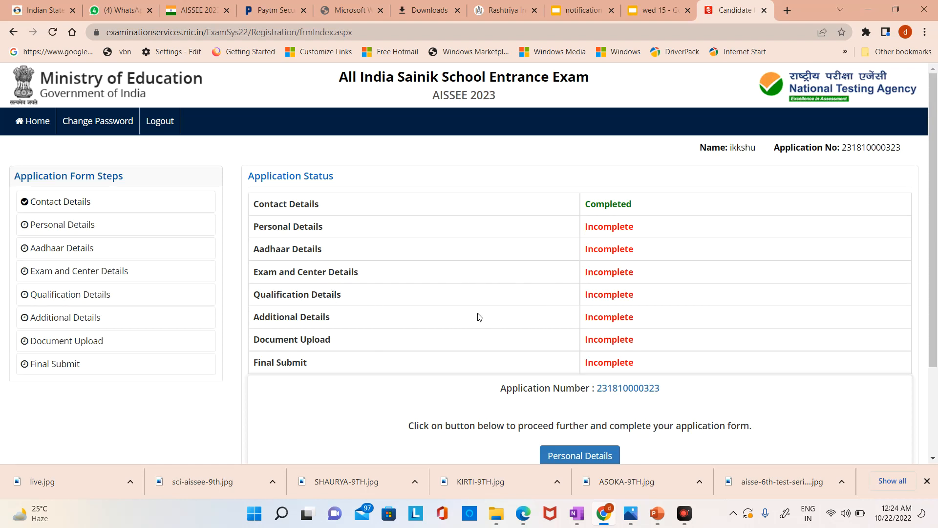
scroll(478, 317, down, 3)
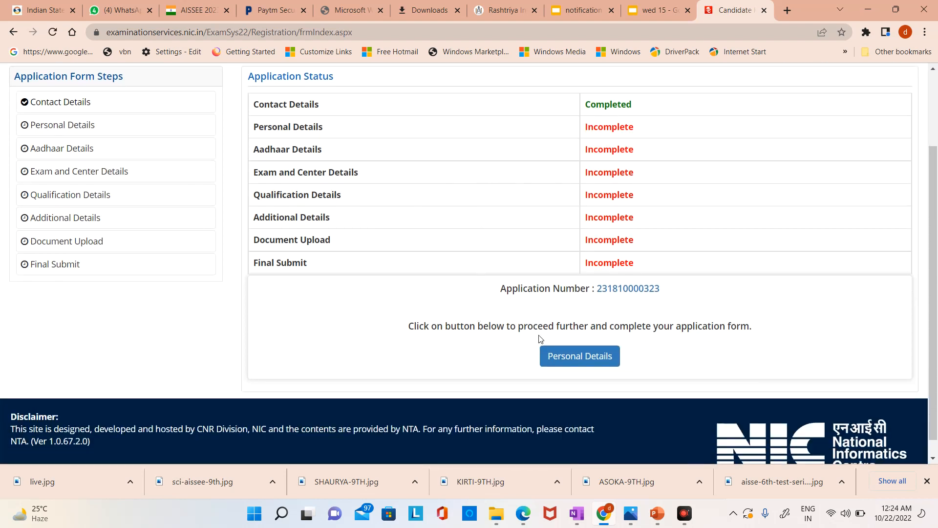
click(555, 358)
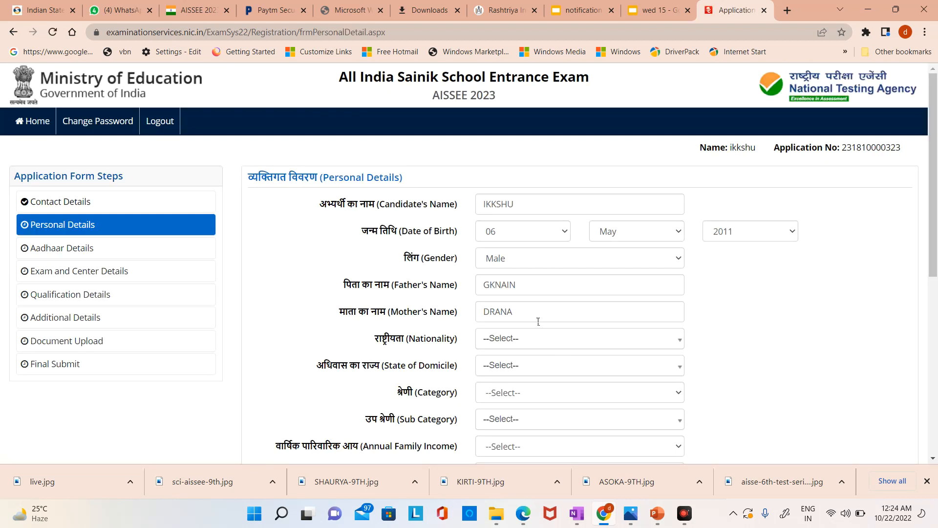
Step: Set the nationality to Indian and the state of domicile to UTTAR PRADESH in the personal details
scroll(538, 321, down, 2)
click(541, 262)
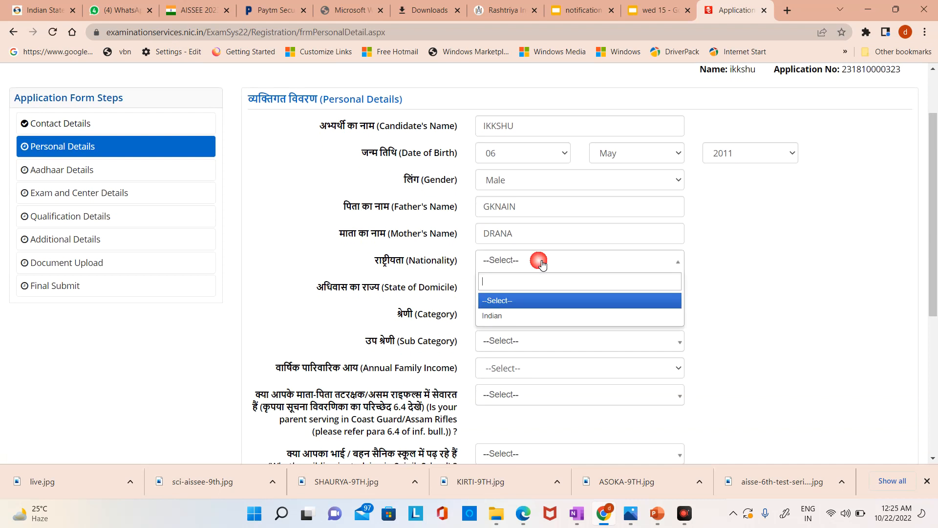
click(518, 315)
click(518, 318)
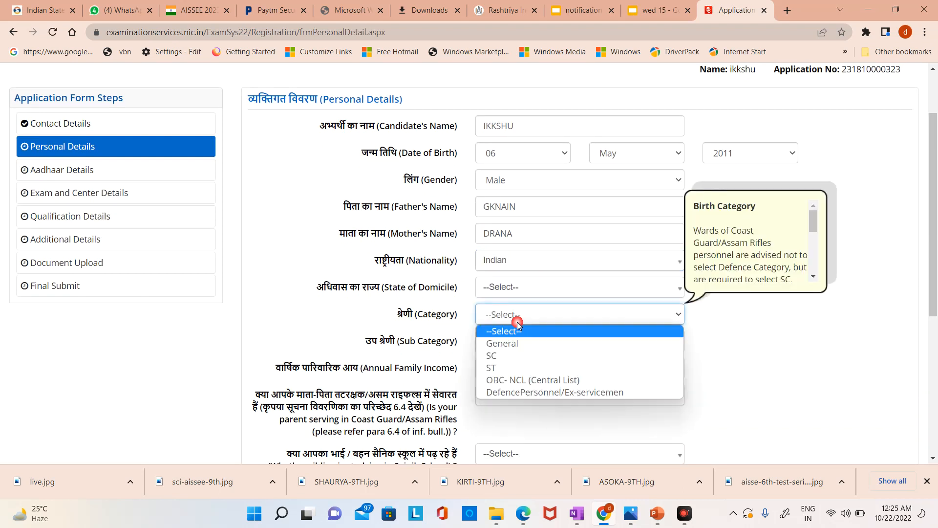
click(527, 292)
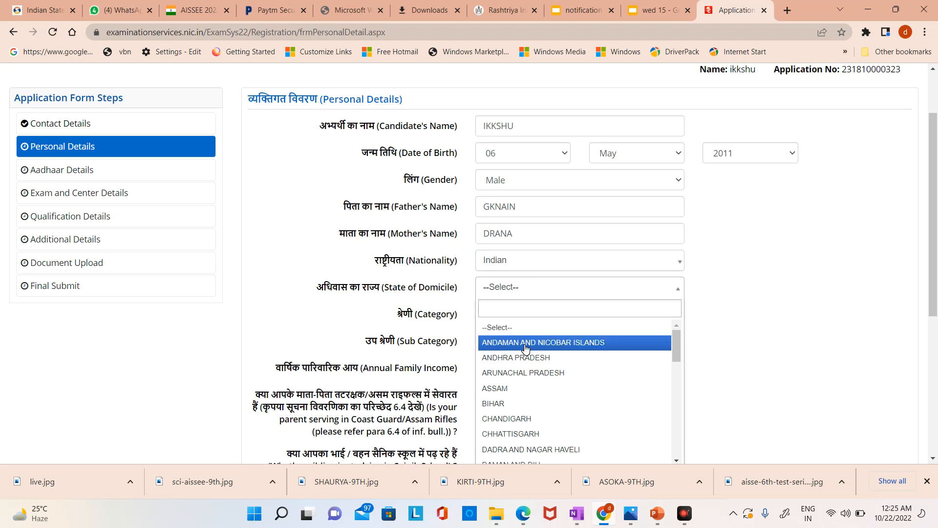
text(U)
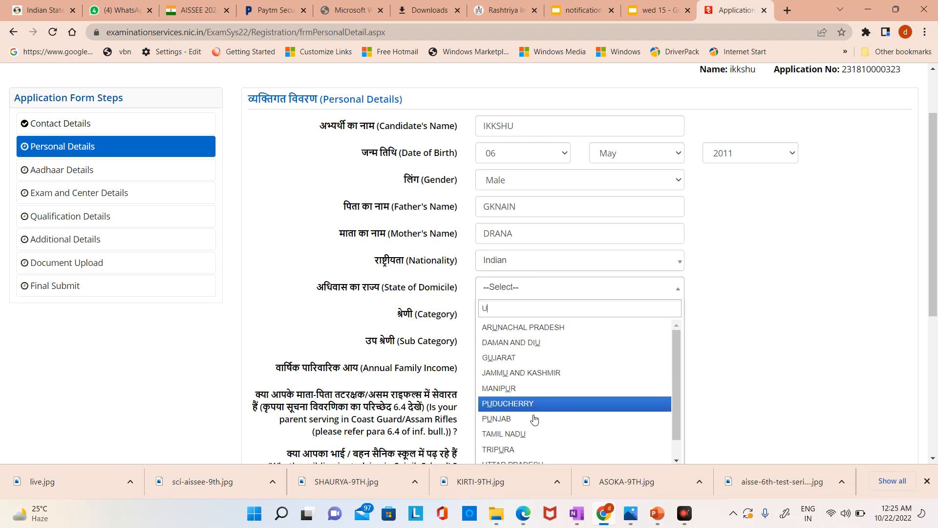
click(531, 459)
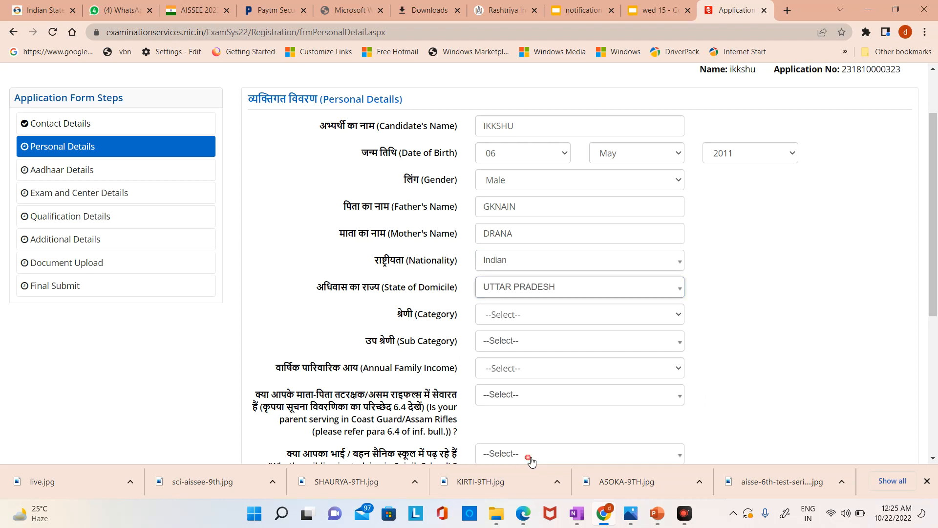
click(515, 318)
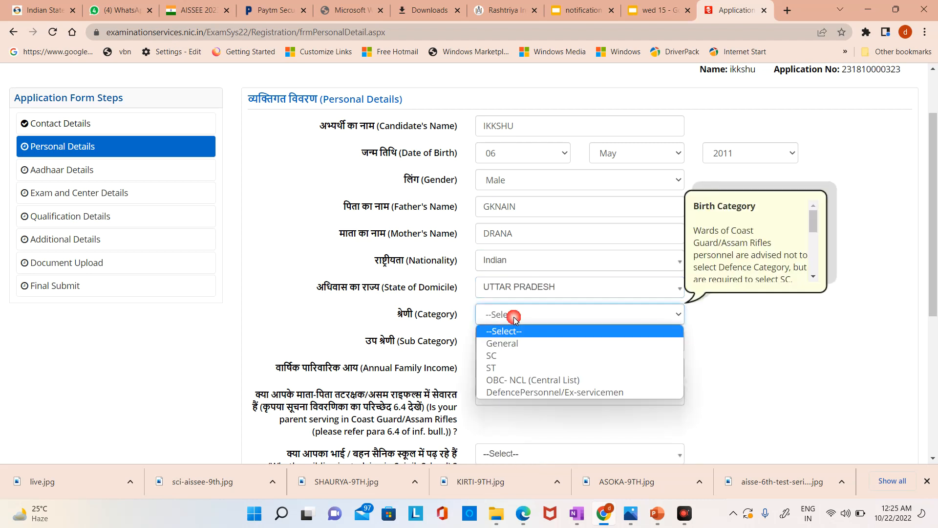
click(512, 343)
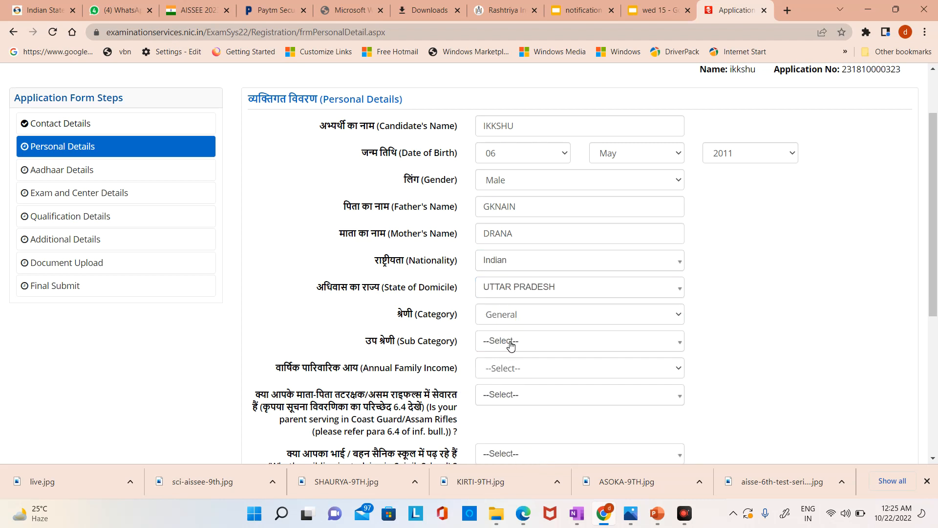
click(511, 341)
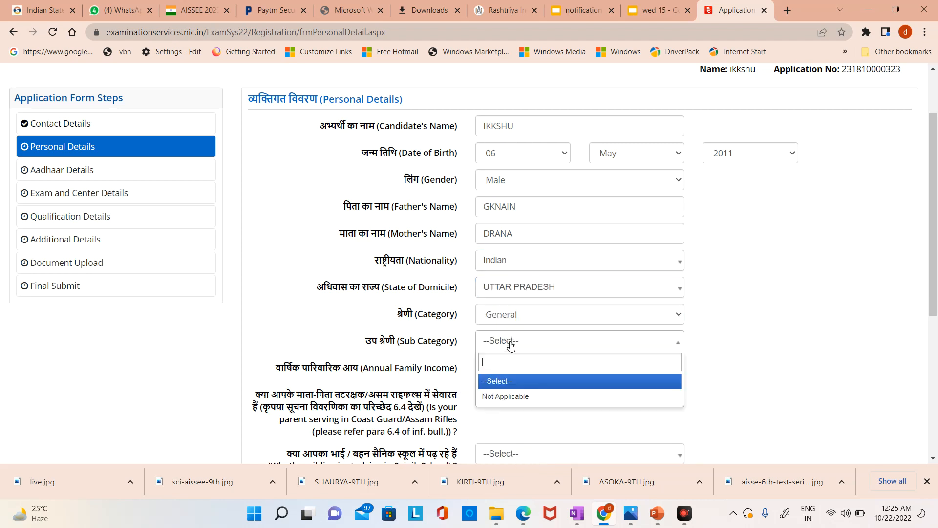
click(511, 396)
click(521, 368)
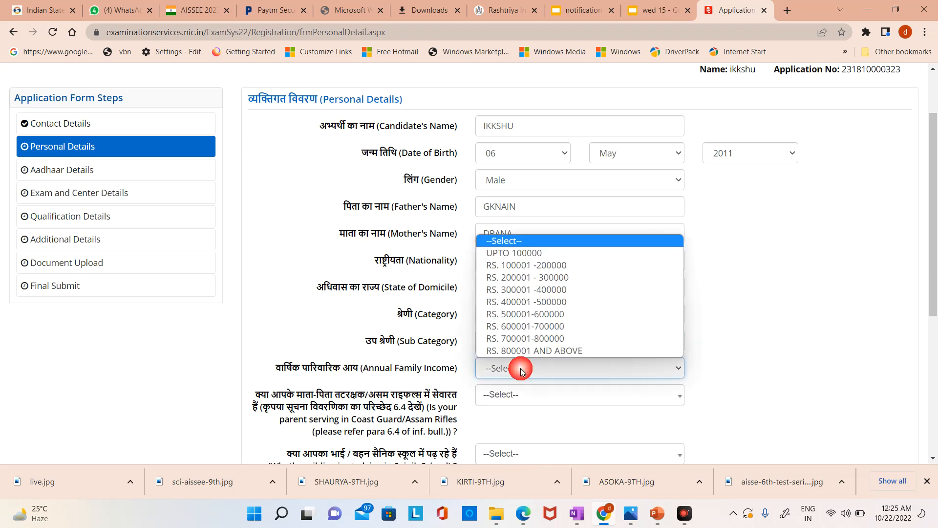
click(527, 289)
Step: Answer No for a parent in Coast Guard/Assam Rifles and No for a sibling in Sainik School, with Social Media as the information source
scroll(525, 369, down, 1)
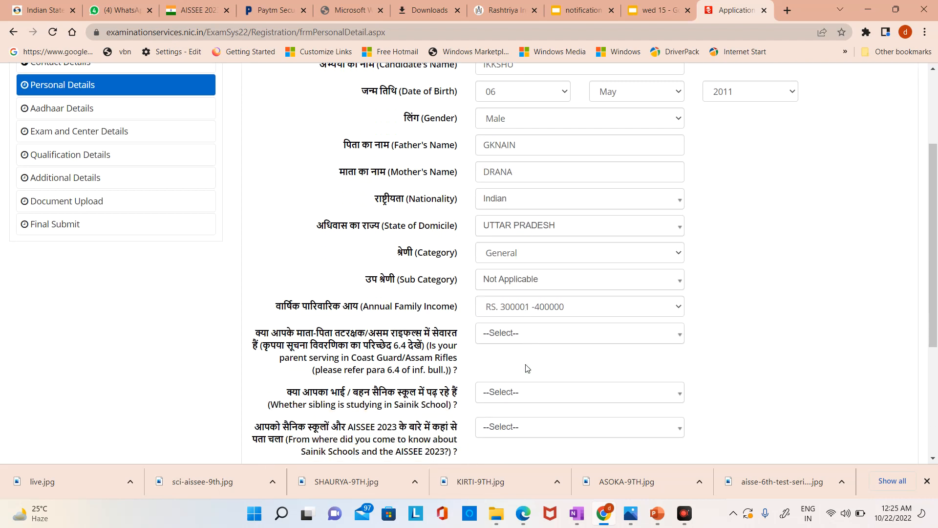
click(540, 336)
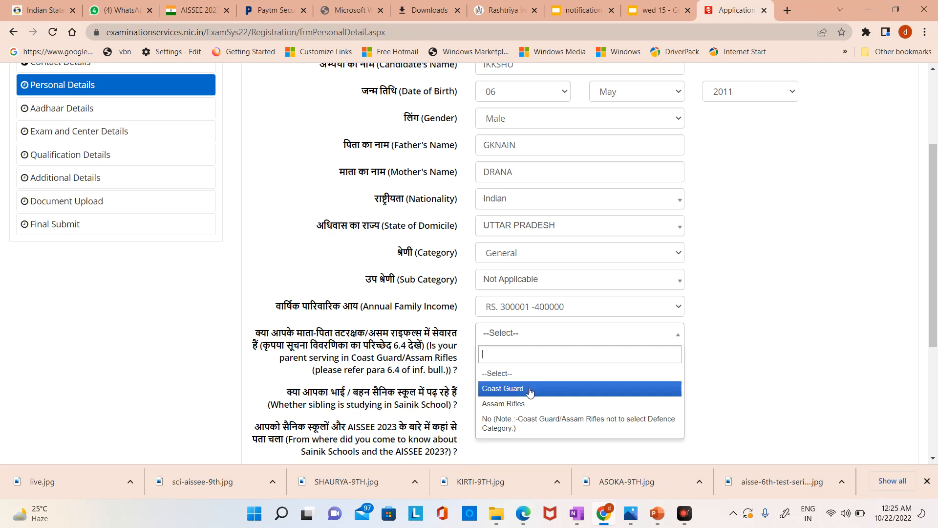
click(523, 420)
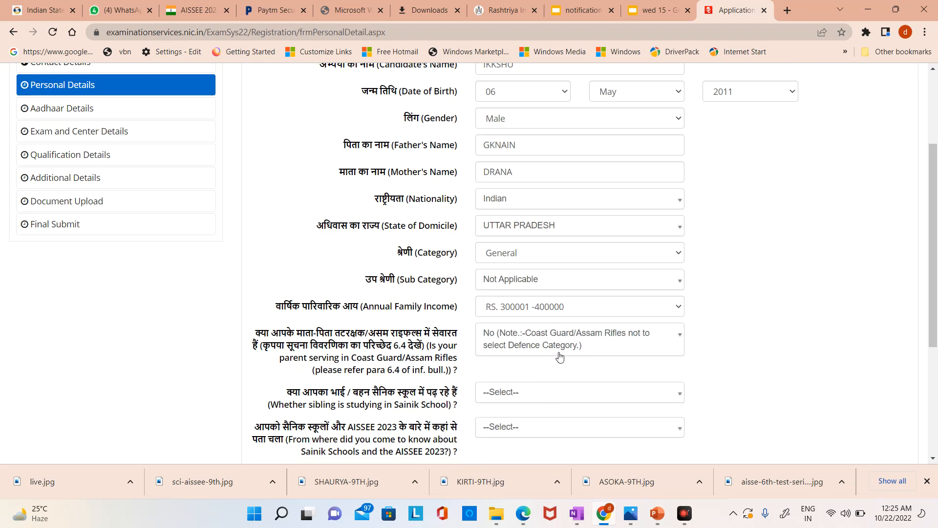
click(532, 395)
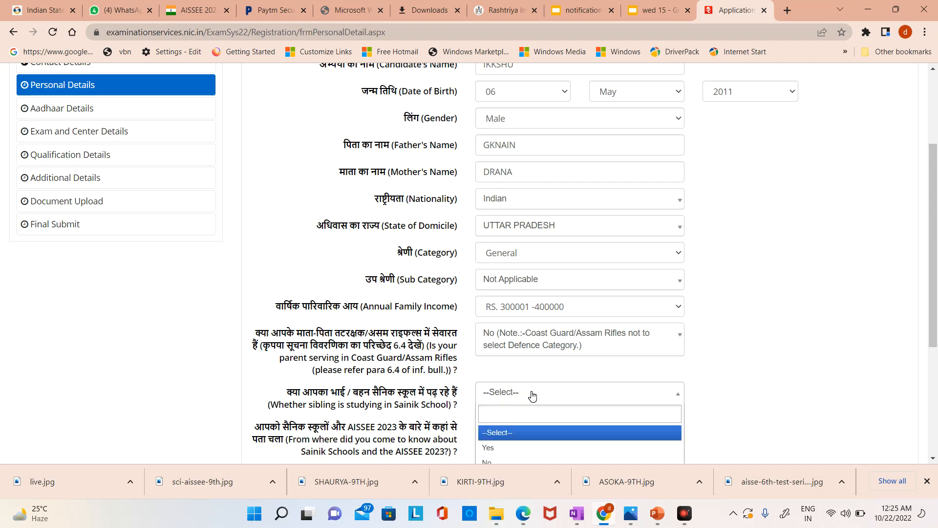
click(506, 461)
scroll(662, 375, down, 4)
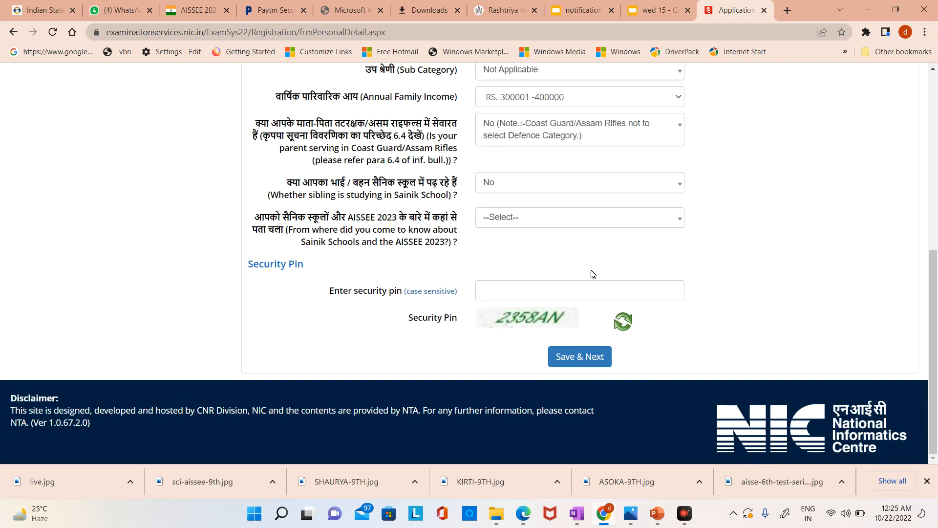
click(568, 218)
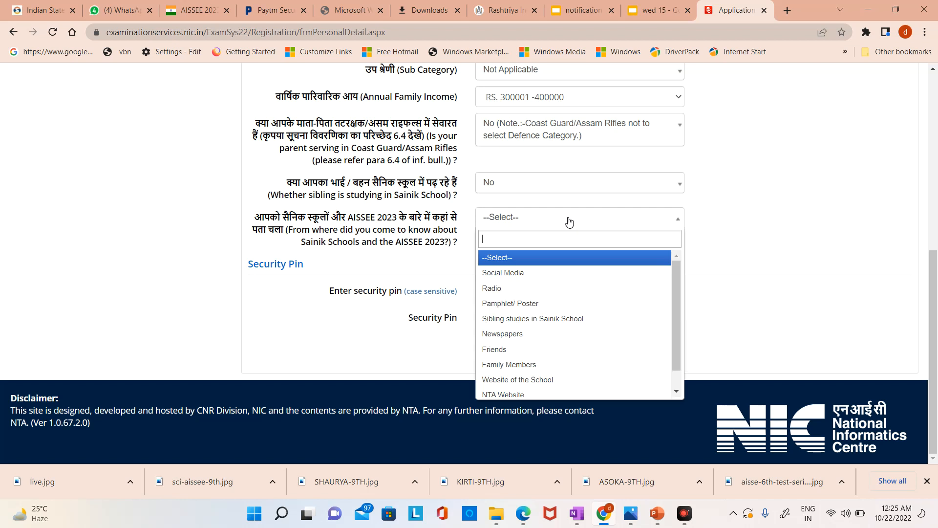
click(541, 274)
Step: Enter the displayed security pin, then save the personal details section and confirm its submission
click(522, 296)
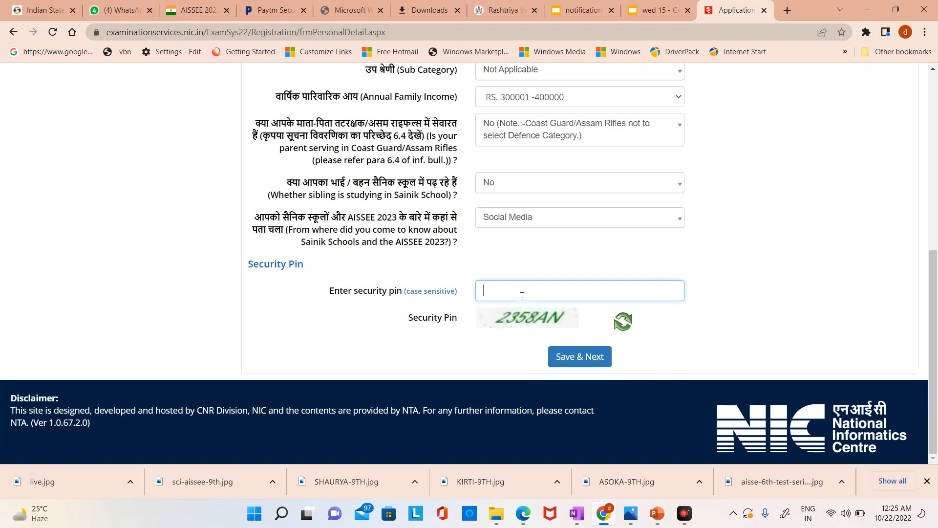
text(2358AN)
click(570, 359)
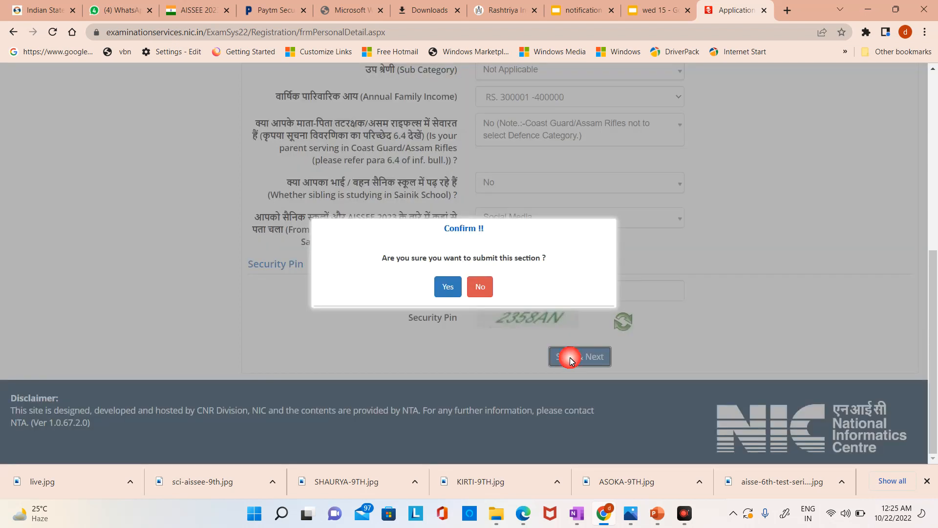
click(447, 286)
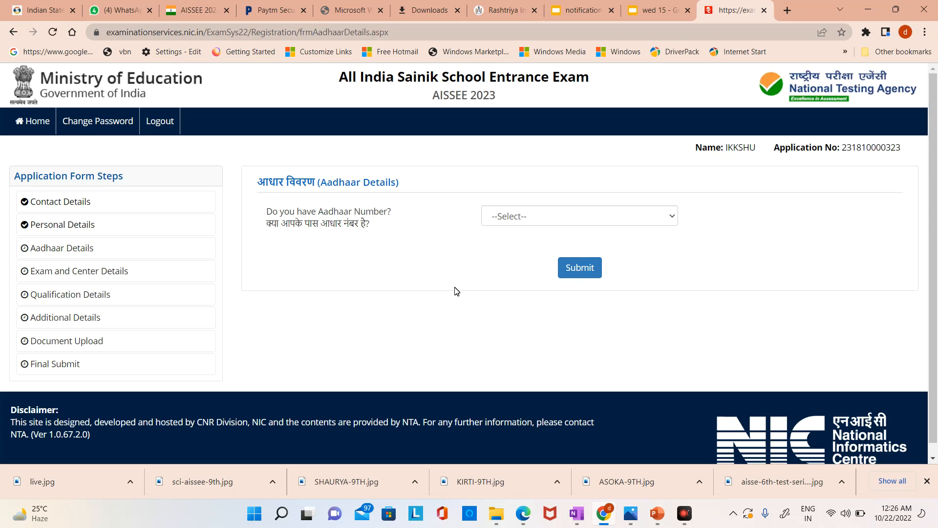
Step: Answer Yes to having an Aadhaar number, then submit and confirm the answer
click(543, 216)
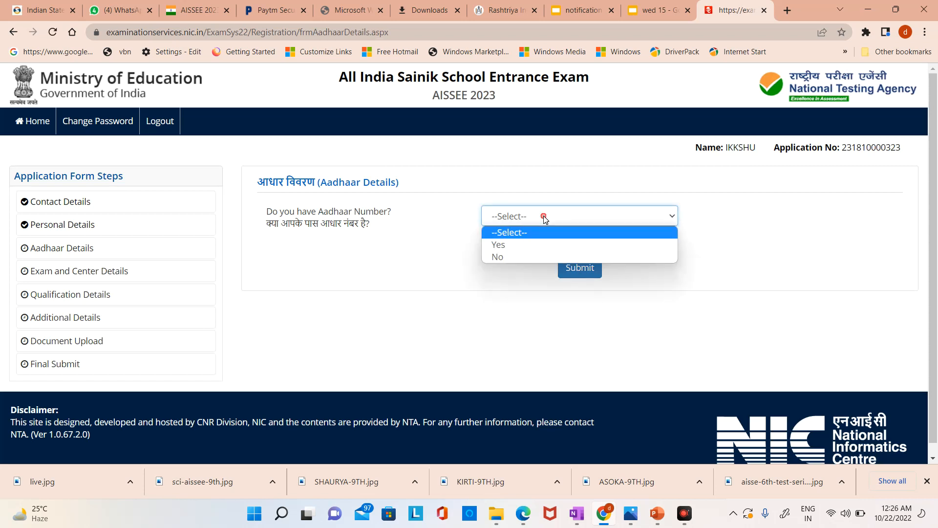
click(517, 246)
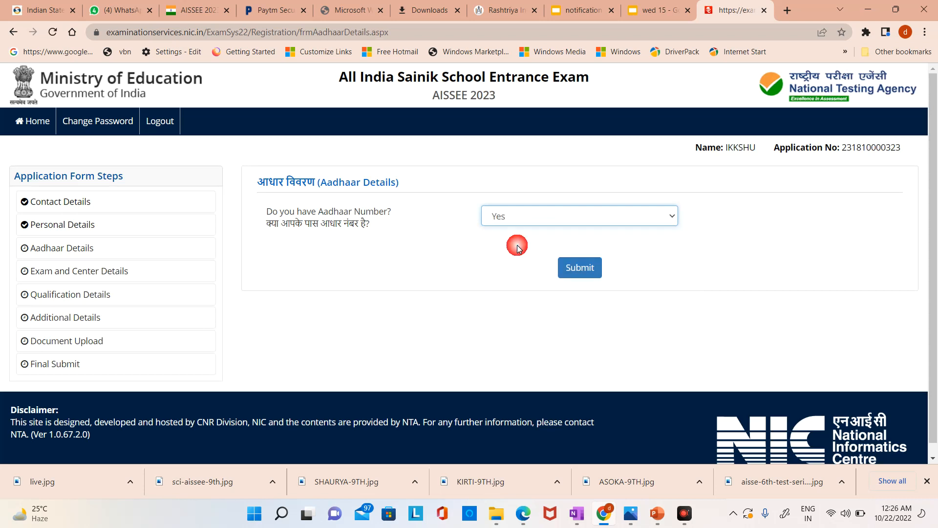
click(578, 270)
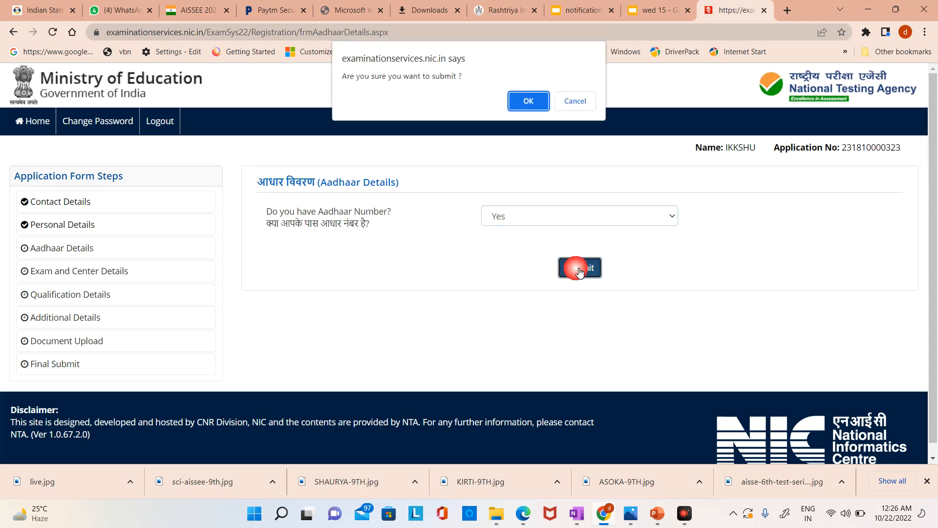
click(528, 101)
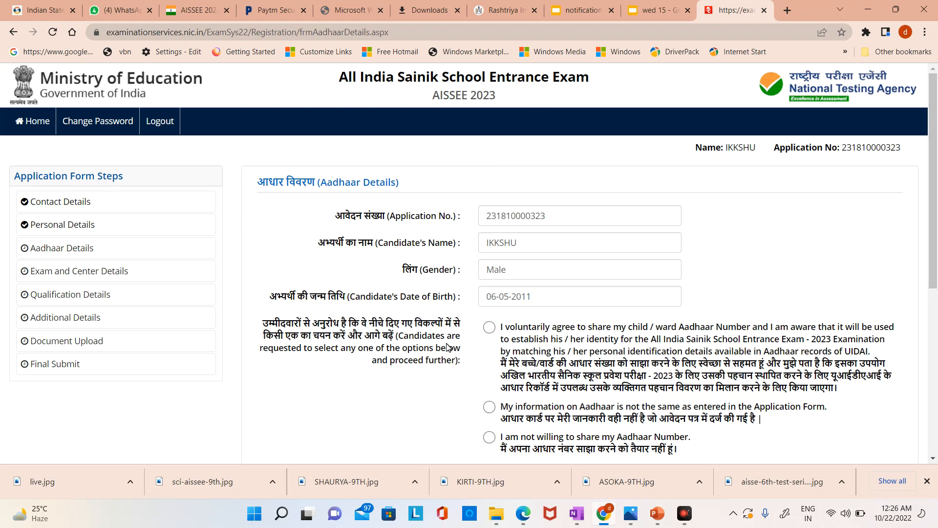
Step: Agree voluntarily to share the child's Aadhaar number and enter the Aadhaar number
scroll(446, 347, down, 1)
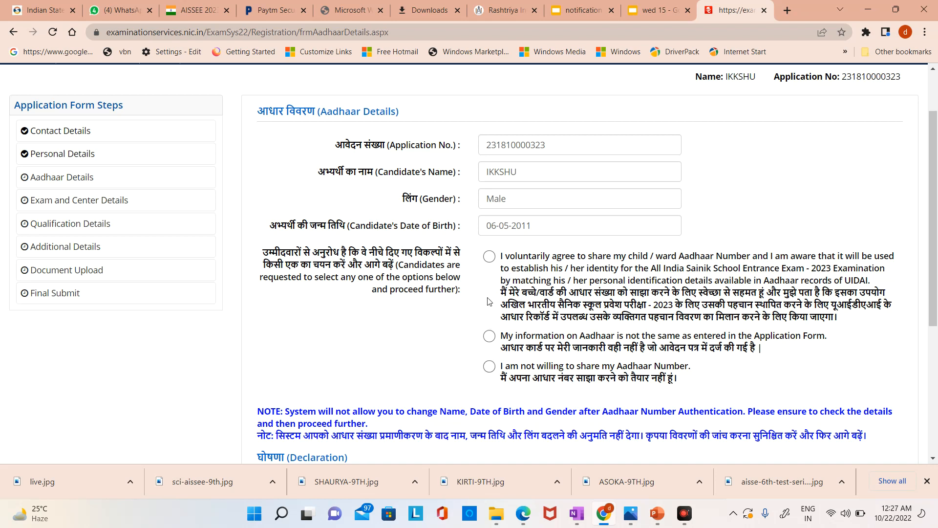
click(490, 257)
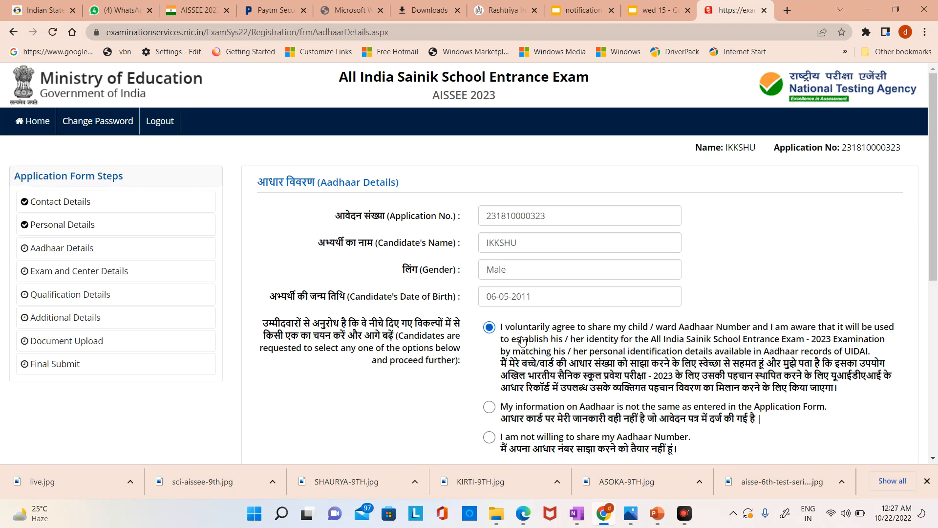
scroll(523, 337, down, 3)
click(517, 335)
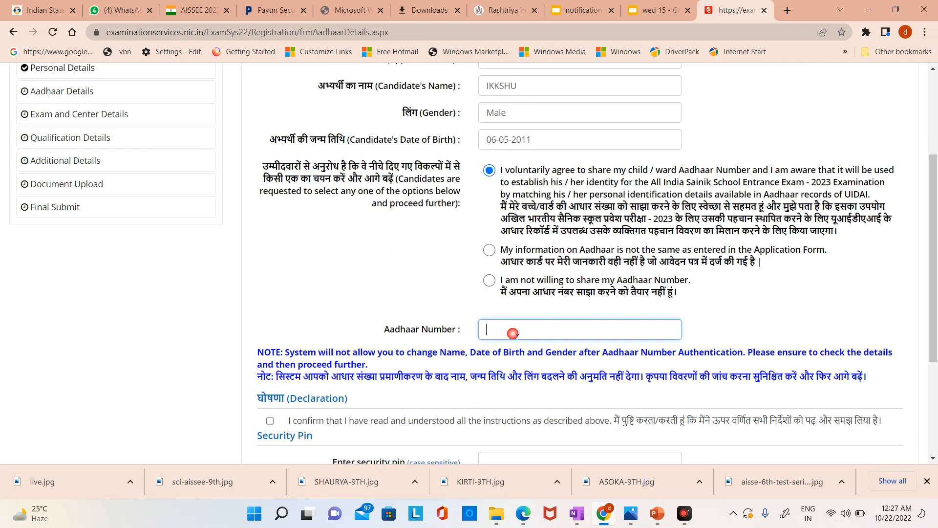
scroll(503, 361, down, 1)
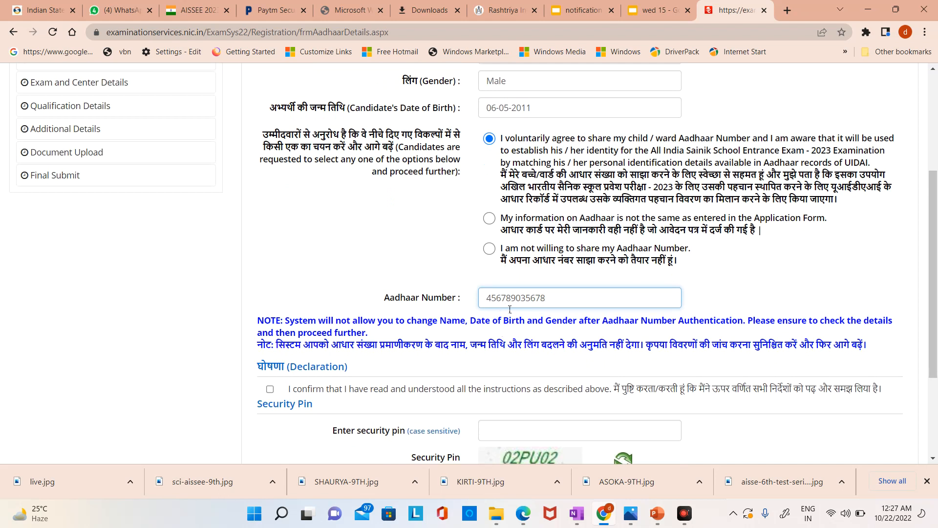
scroll(515, 312, down, 1)
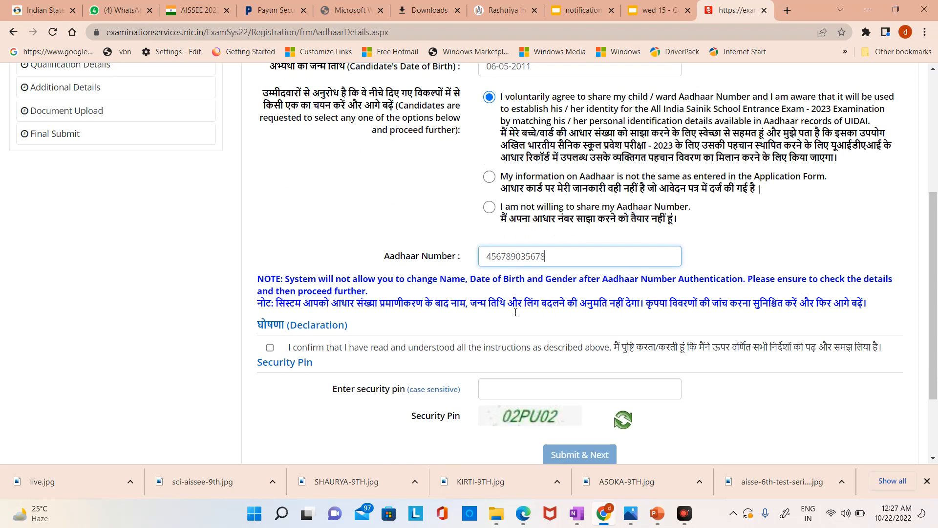
Step: Accept the declaration, enter the displayed security pin, and try to submit the Aadhaar details with the entered number
click(270, 348)
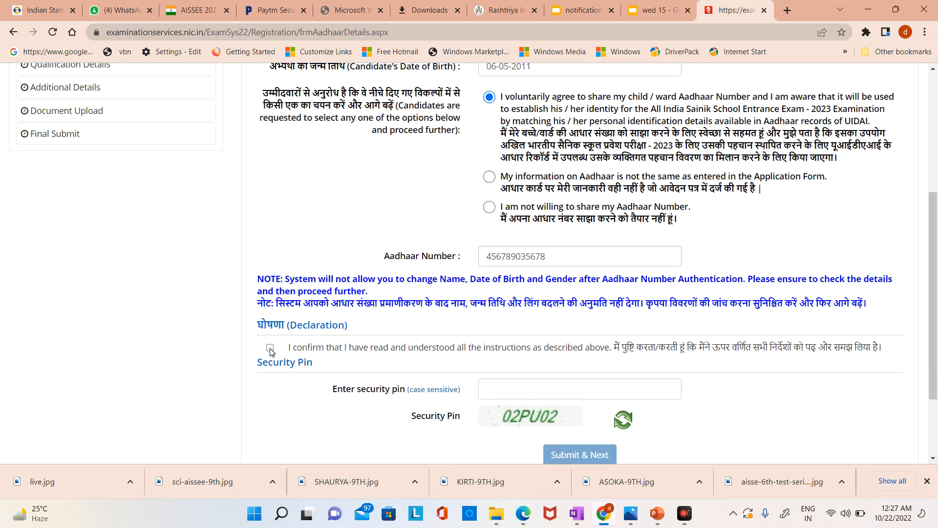
click(512, 392)
text(0)
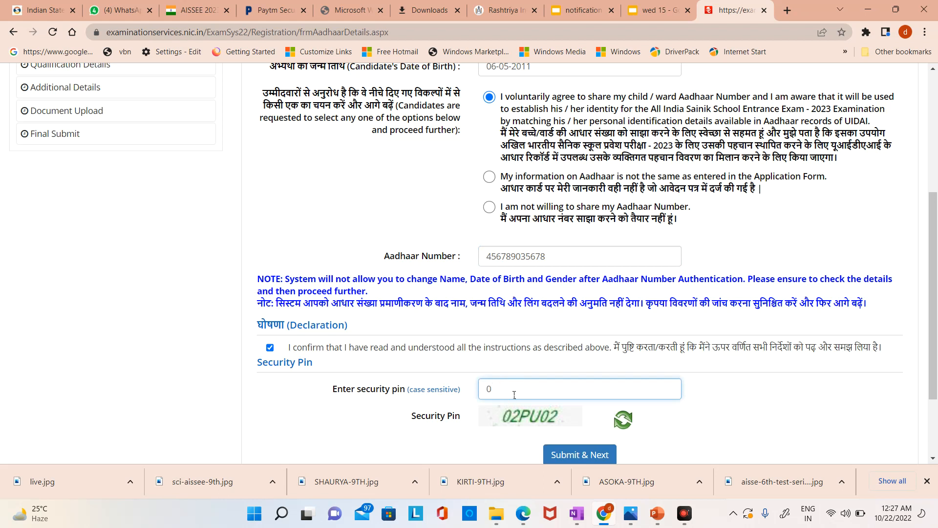
text(2PU02)
click(566, 454)
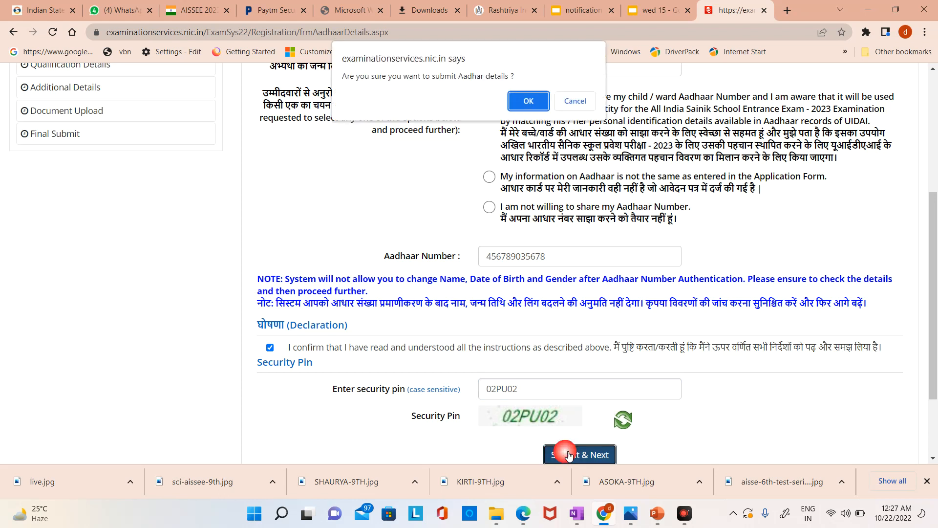
click(530, 101)
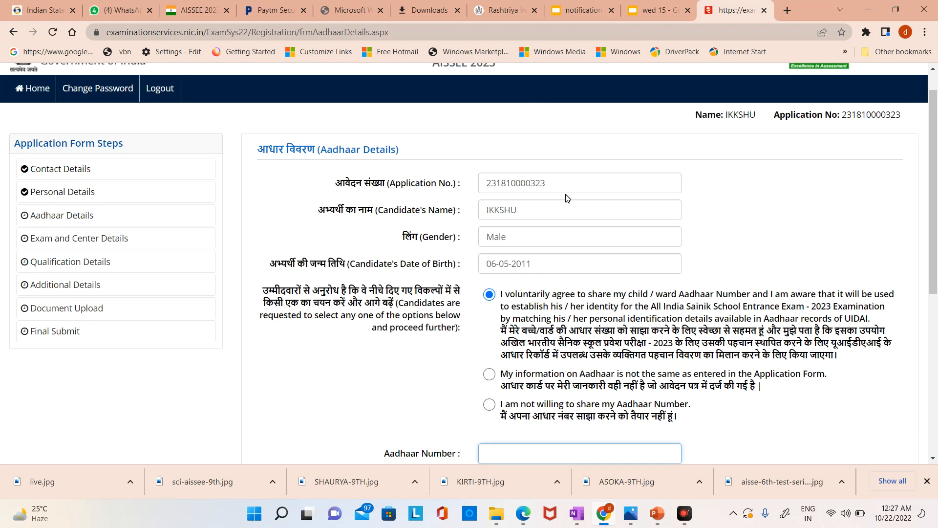
Step: Enter a different Aadhaar number for the child in the Aadhaar details form
scroll(566, 194, up, 1)
scroll(566, 194, down, 3)
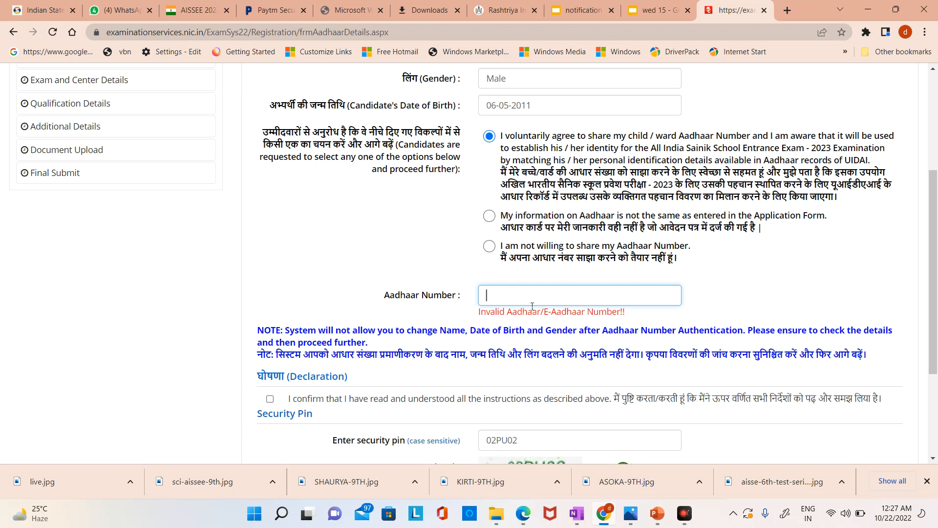
scroll(556, 343, down, 2)
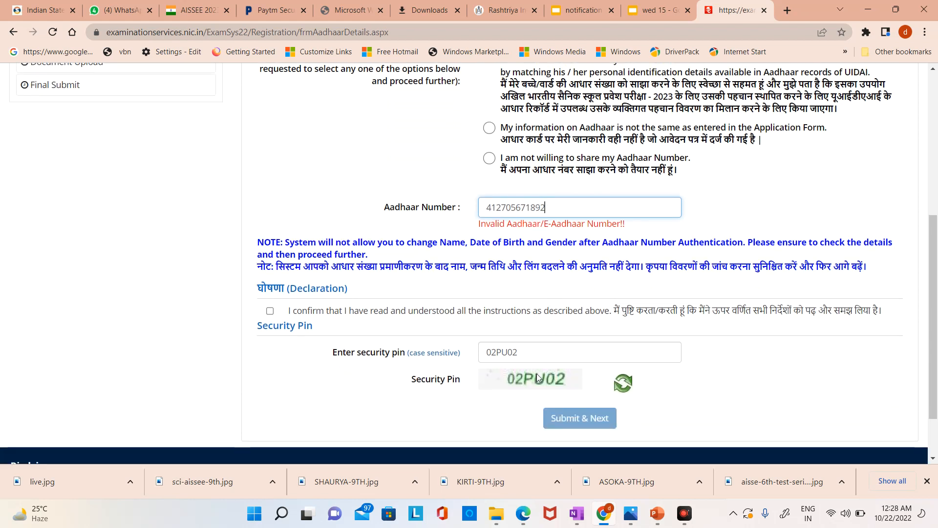
Step: Refresh the security pin image and accept the declaration confirming the instructions were read and understood
click(269, 312)
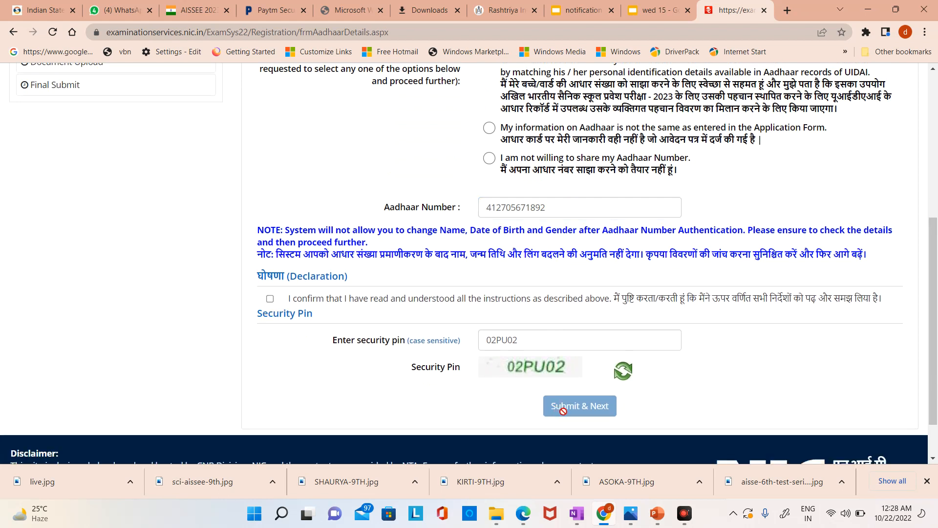
click(622, 373)
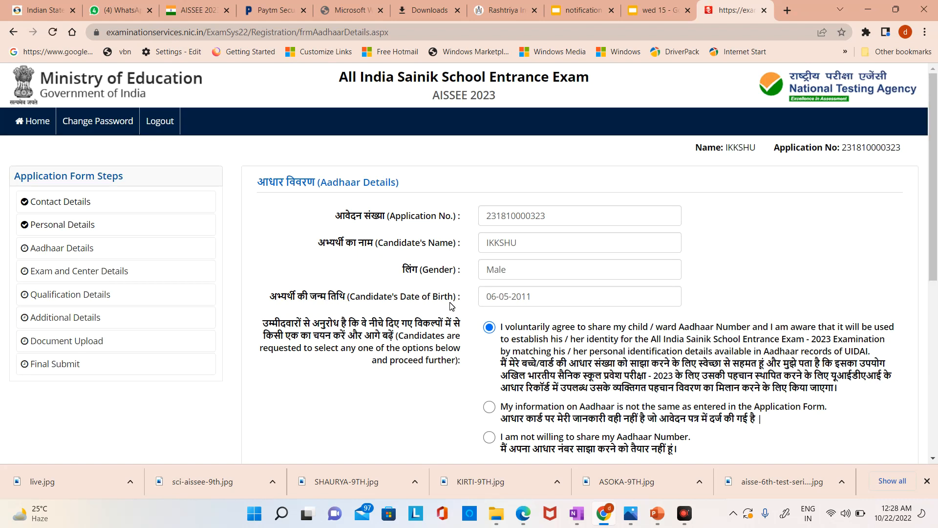
scroll(450, 306, down, 6)
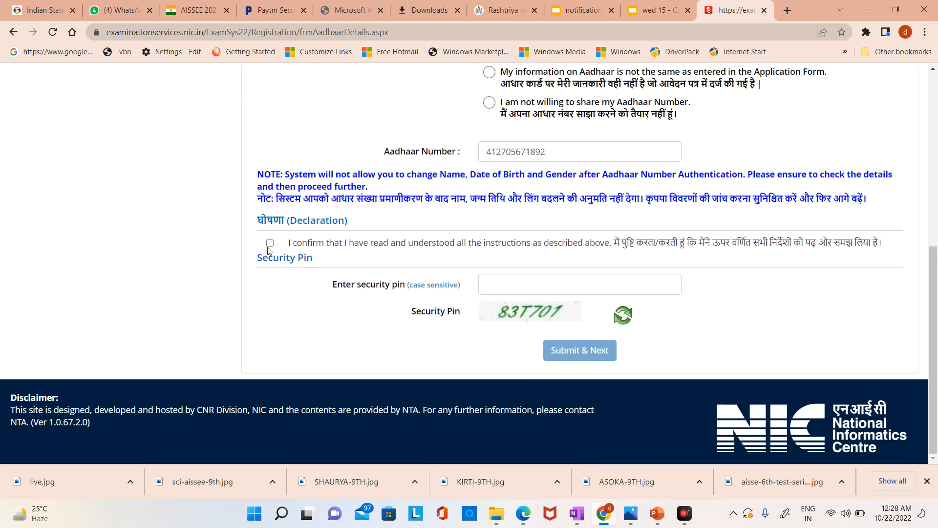
click(270, 243)
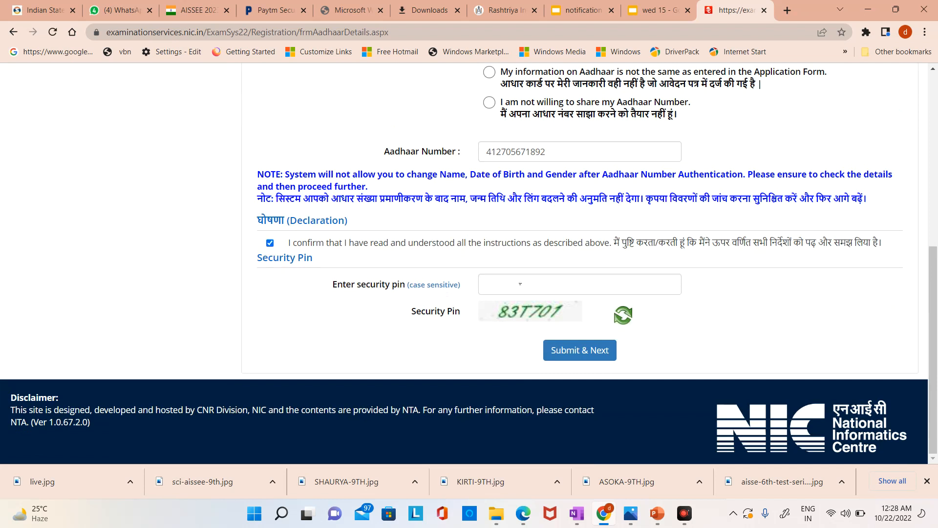
Step: Enter the newly displayed security pin and try to submit the Aadhaar details, confirming the submission
click(542, 278)
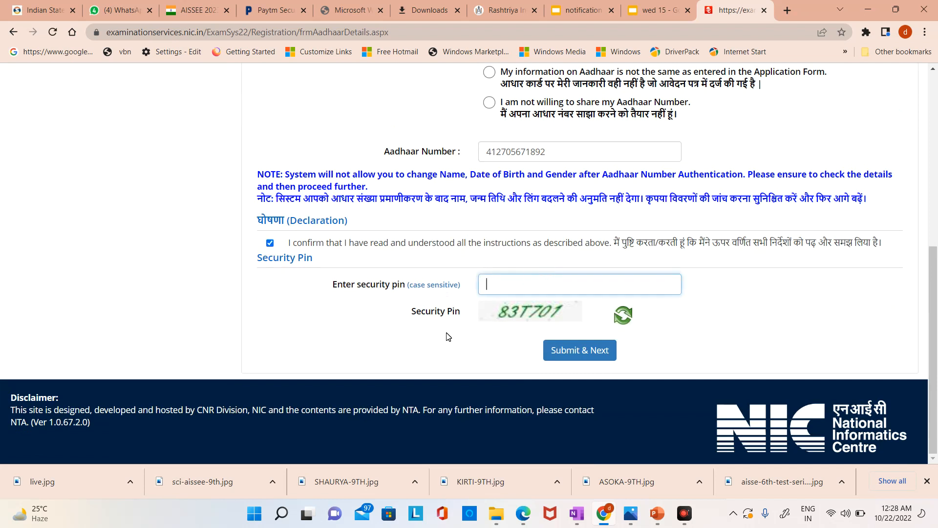
text(83T7O)
key(BackSpace)
text(01)
click(597, 351)
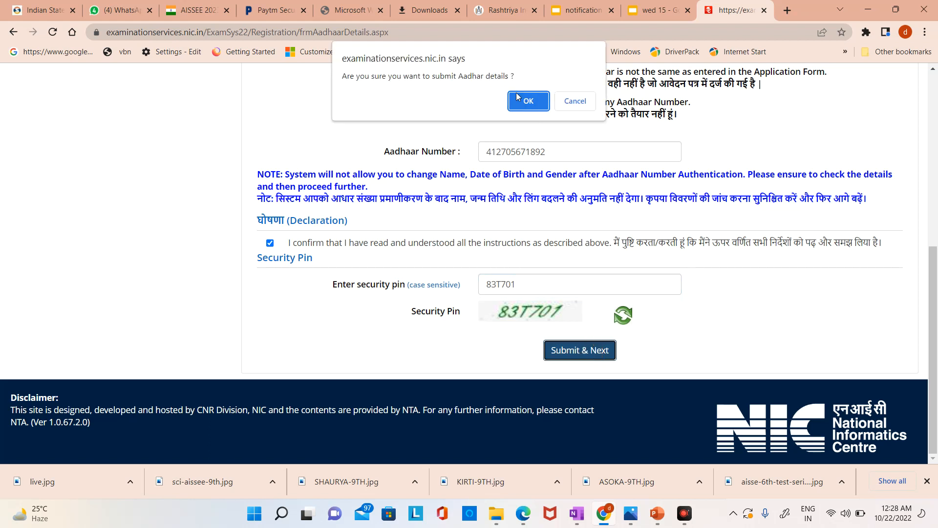
click(528, 101)
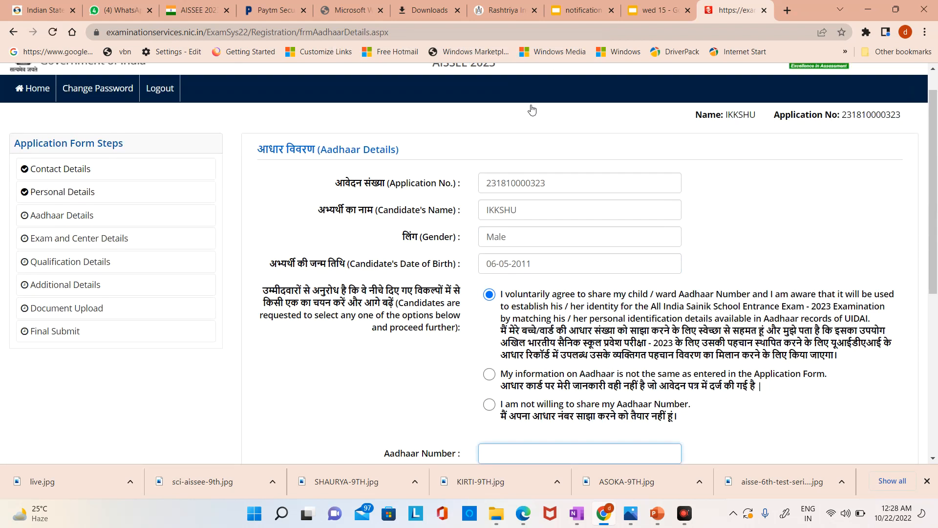
Step: Choose the option stating unwillingness to share the Aadhaar number
scroll(532, 109, down, 4)
scroll(531, 109, up, 2)
scroll(532, 109, up, 1)
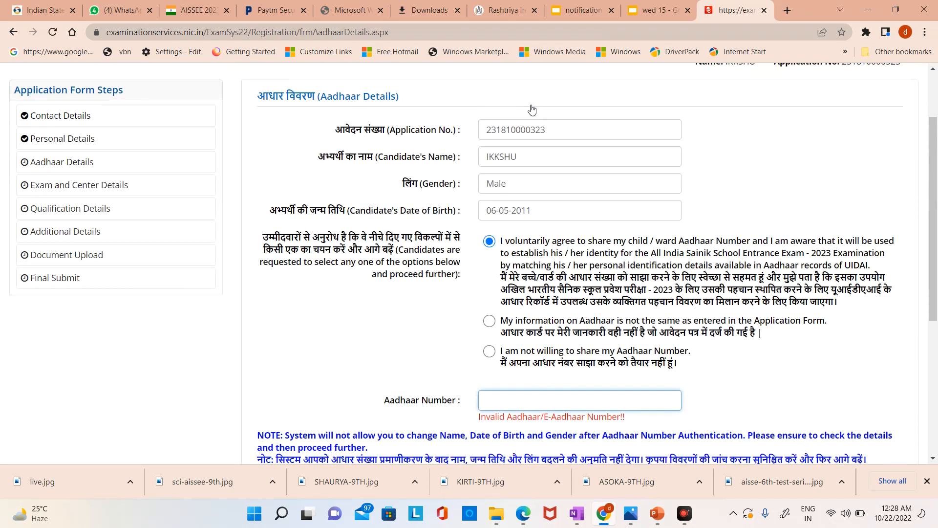
click(489, 352)
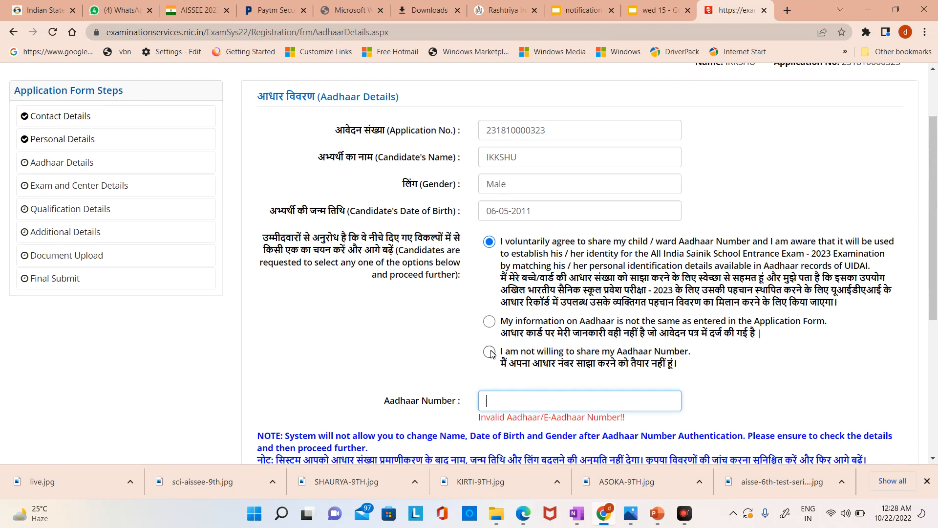
scroll(491, 354, down, 5)
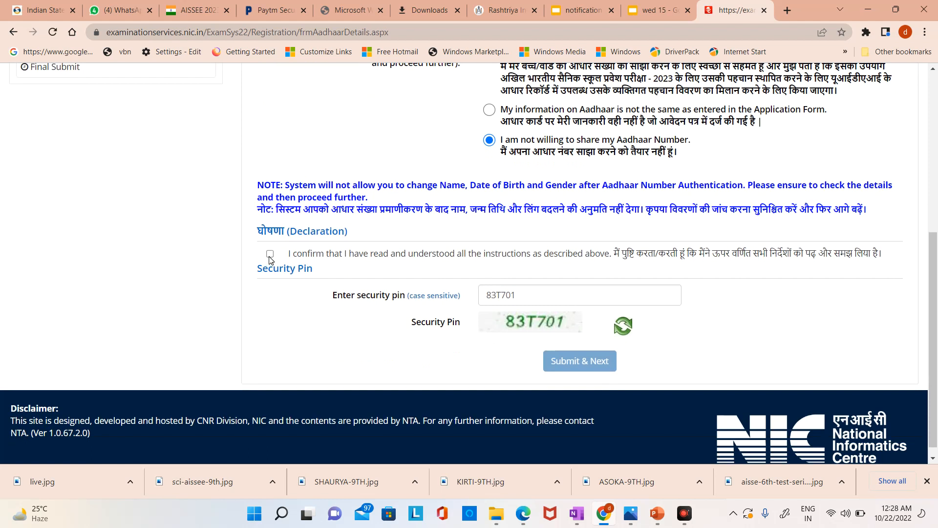
Step: Accept the declaration again, then submit the Aadhaar details and confirm the submission
click(270, 254)
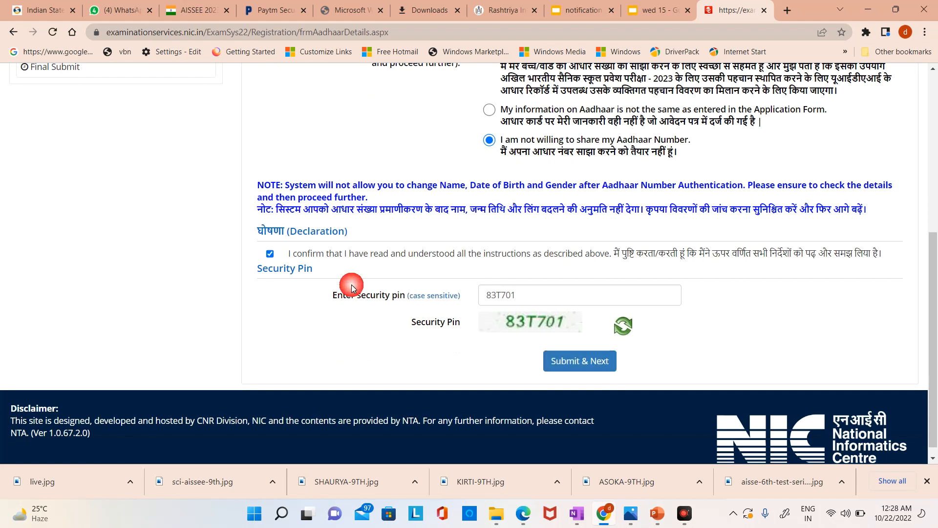
click(567, 360)
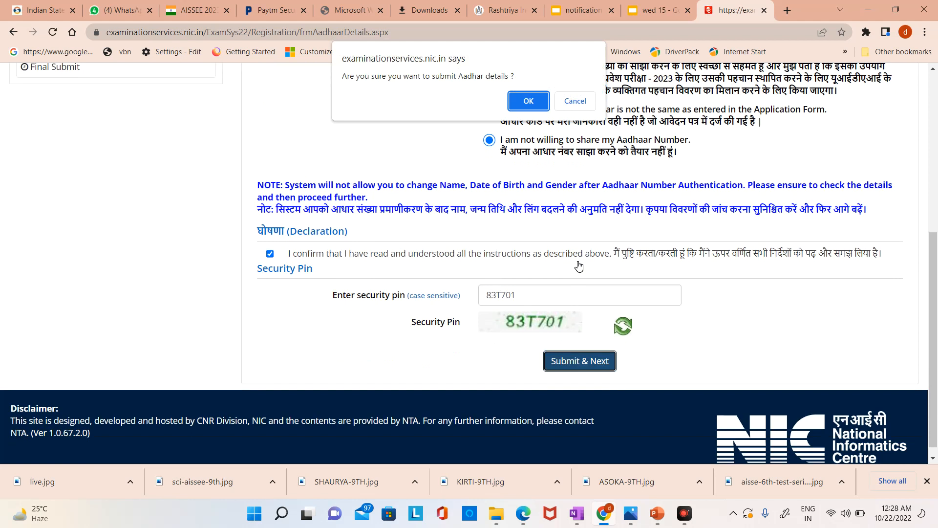
click(539, 98)
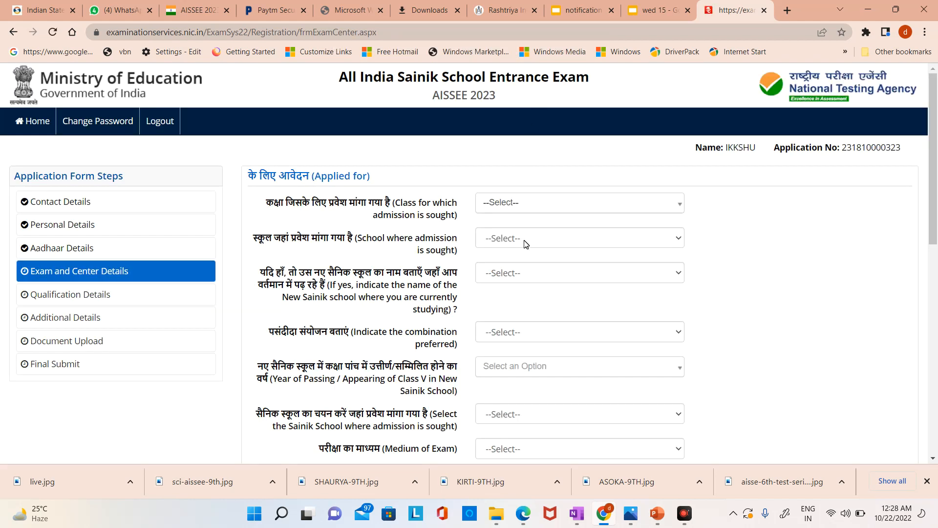
Step: Set the class sought to Class VI and answer No to currently studying in a New Sainik School, with its name Not Applicable
click(517, 206)
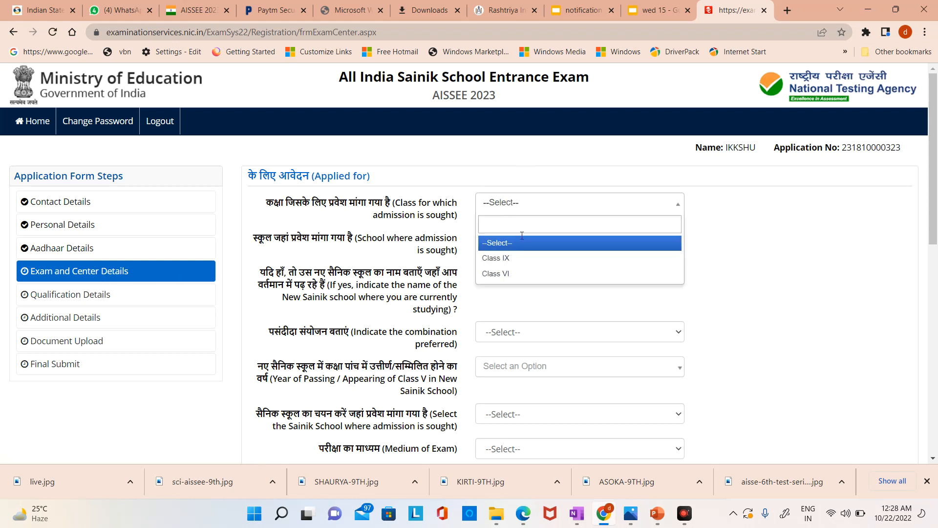
click(518, 273)
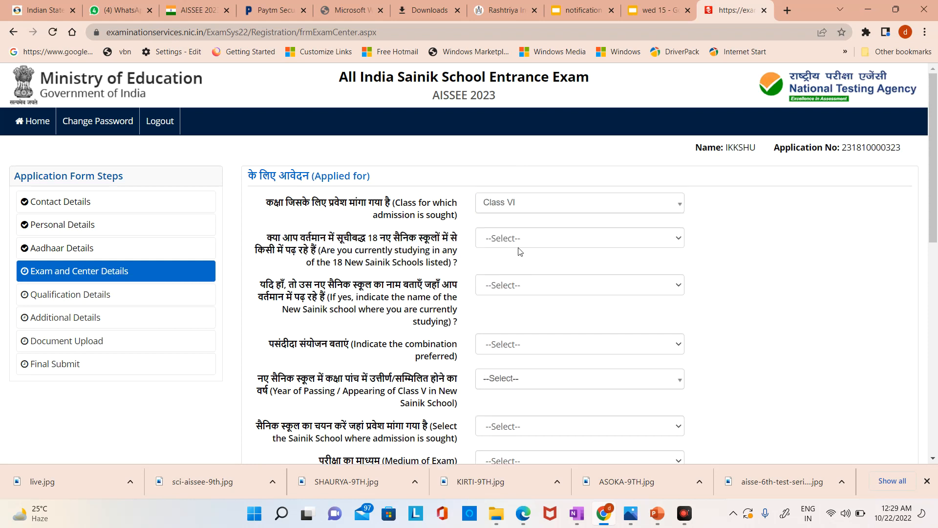
click(511, 239)
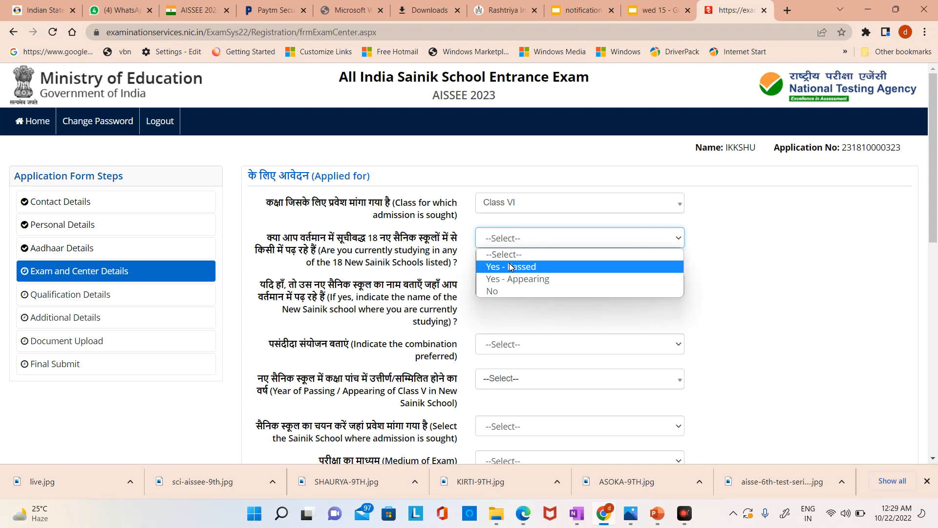
click(502, 292)
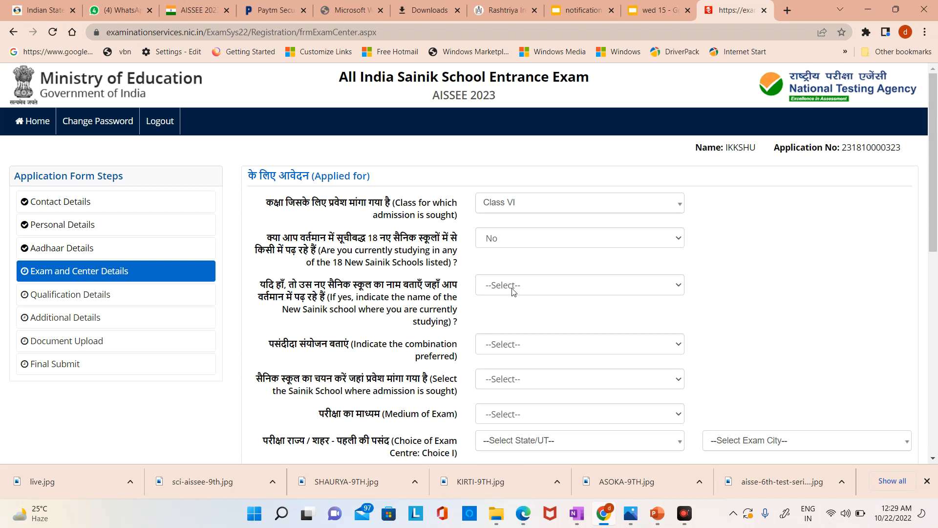
click(512, 290)
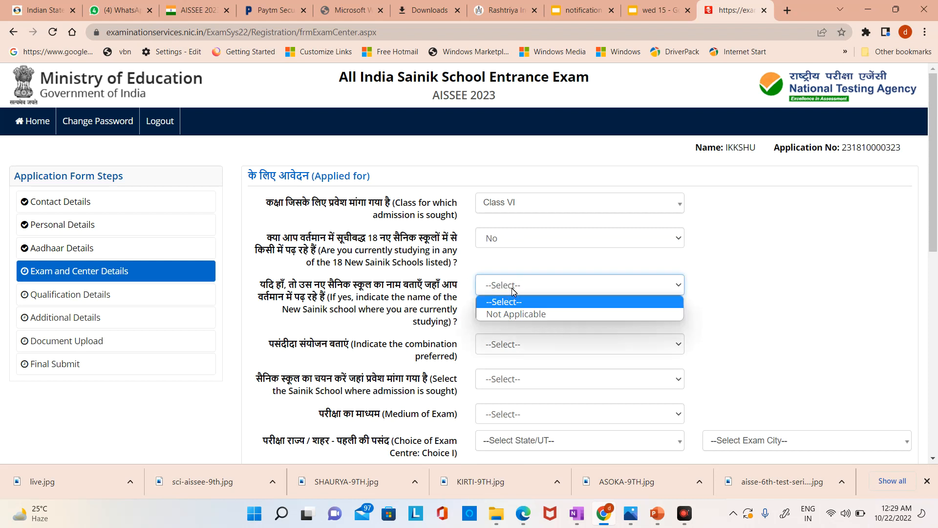
click(500, 312)
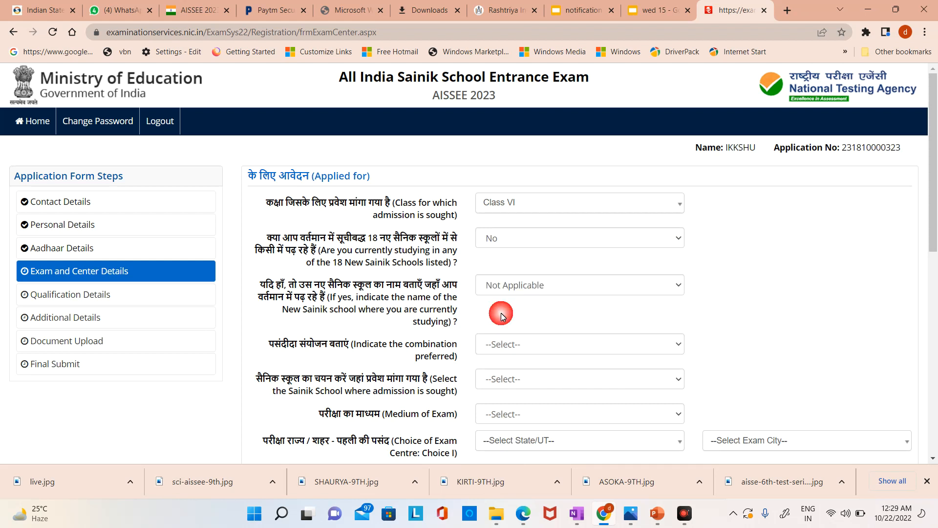
Step: Set the preferred combination to Sainik Schools only and the school sought to Sainik School, Korukonda (ANDHRA PRADESH)
click(508, 349)
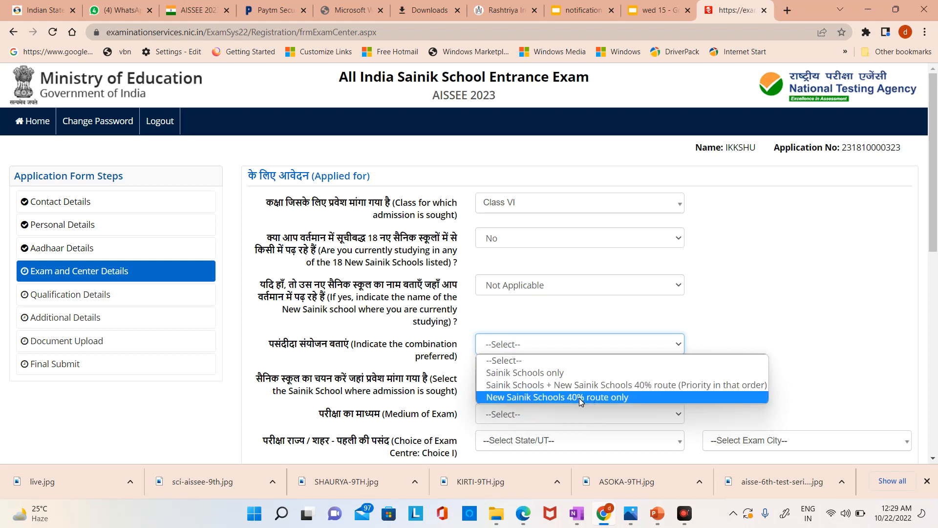
click(567, 374)
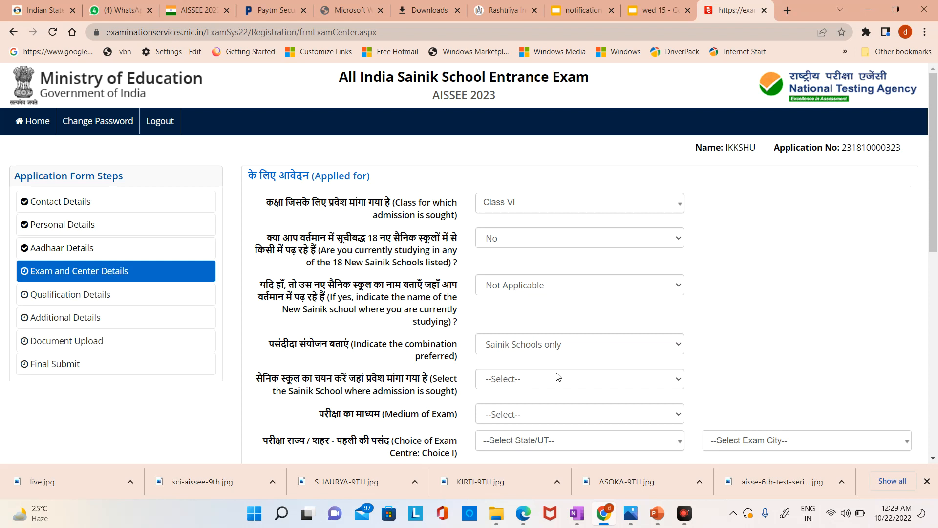
click(528, 386)
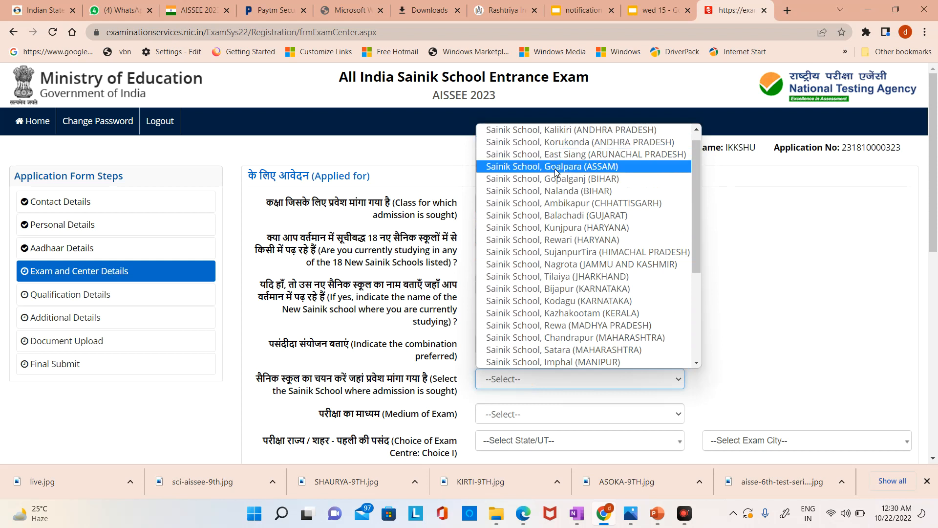
click(568, 147)
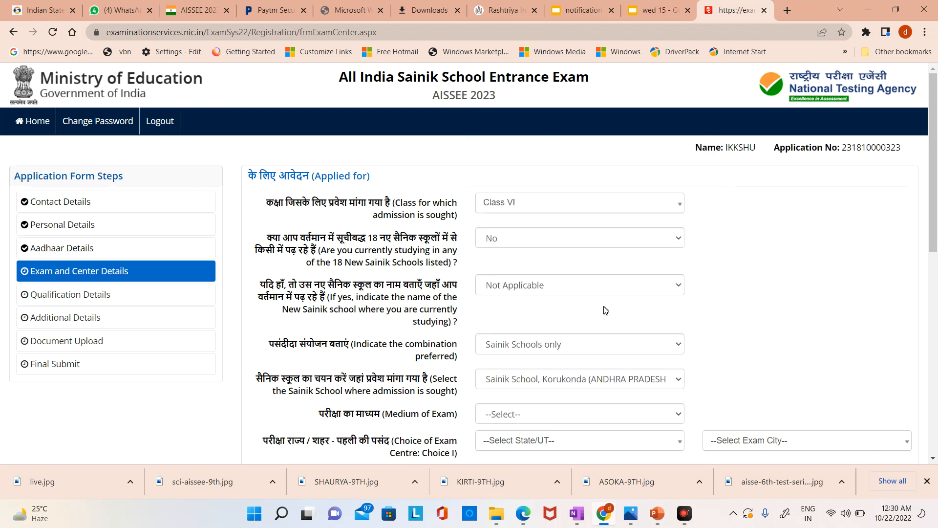
Step: Change the preferred combination to Sainik Schools + New Sainik Schools 40% route (Priority in that order)
scroll(605, 310, down, 1)
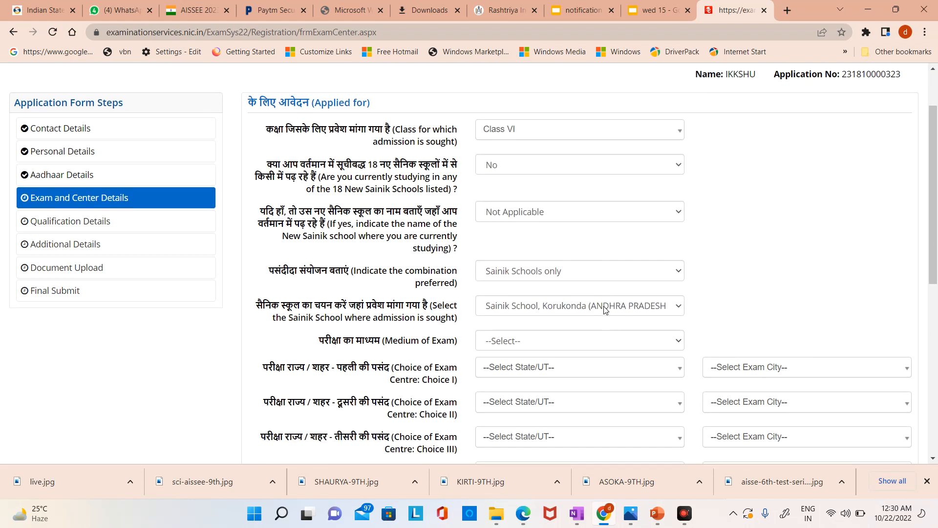
click(533, 273)
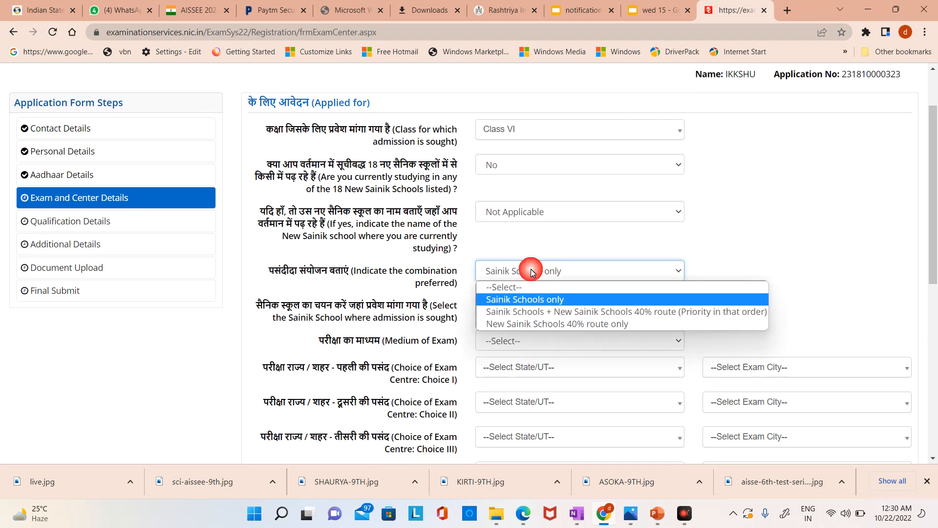
click(532, 311)
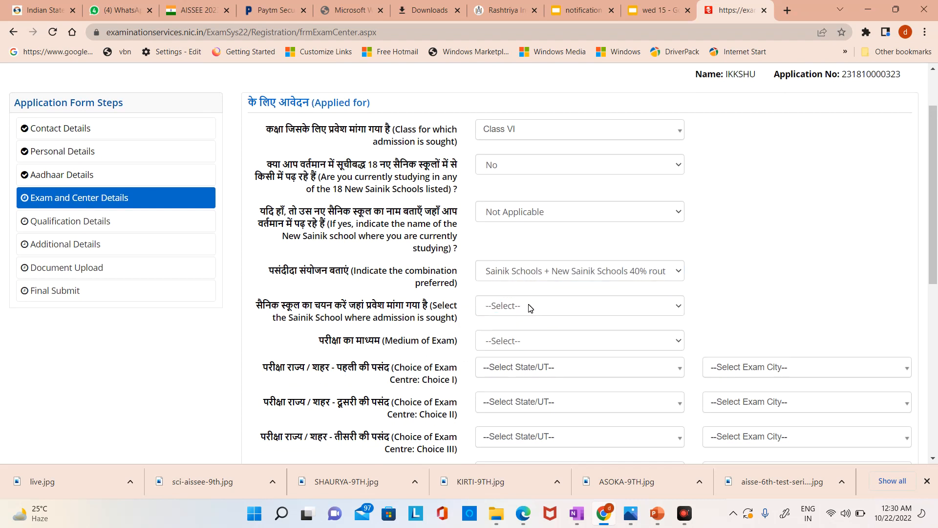
Step: Look through the list of Sainik Schools offered for the Sainik Schools + New Sainik Schools 40% route combination
click(530, 306)
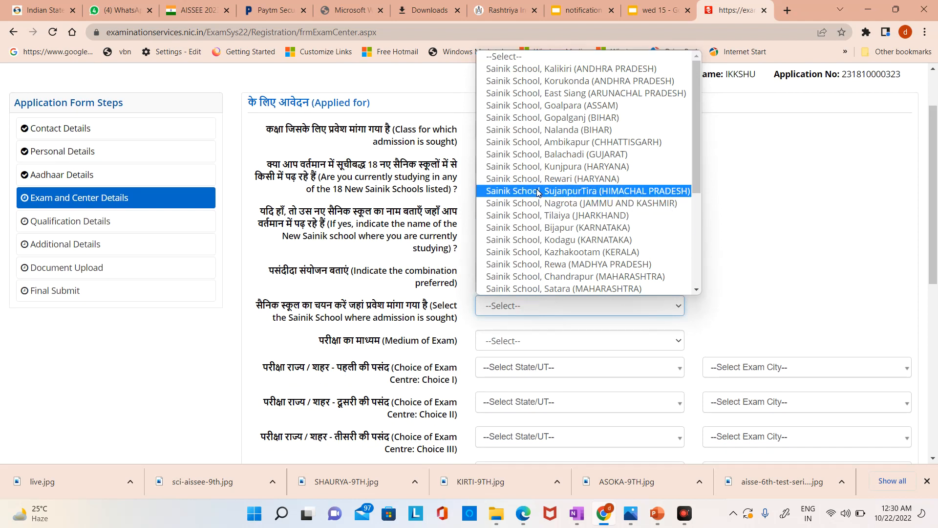
scroll(538, 192, down, 3)
scroll(537, 192, down, 1)
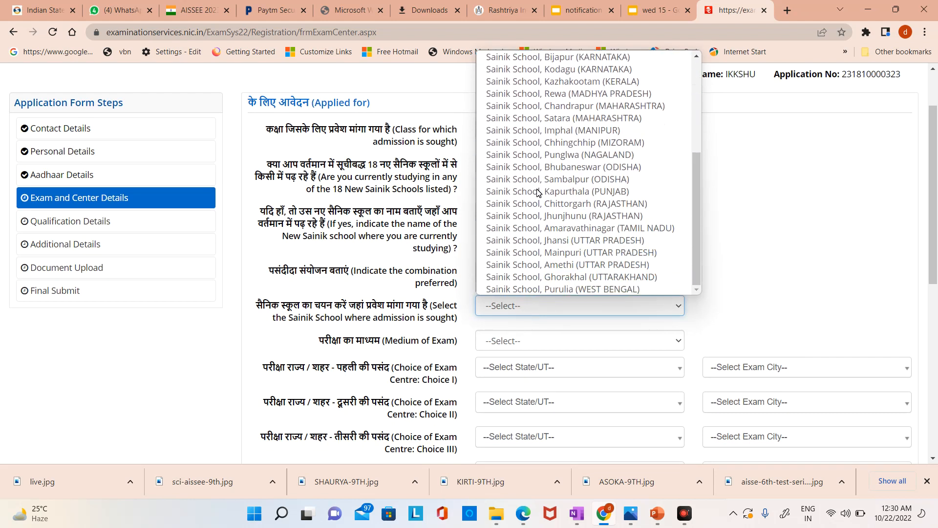
scroll(538, 192, up, 4)
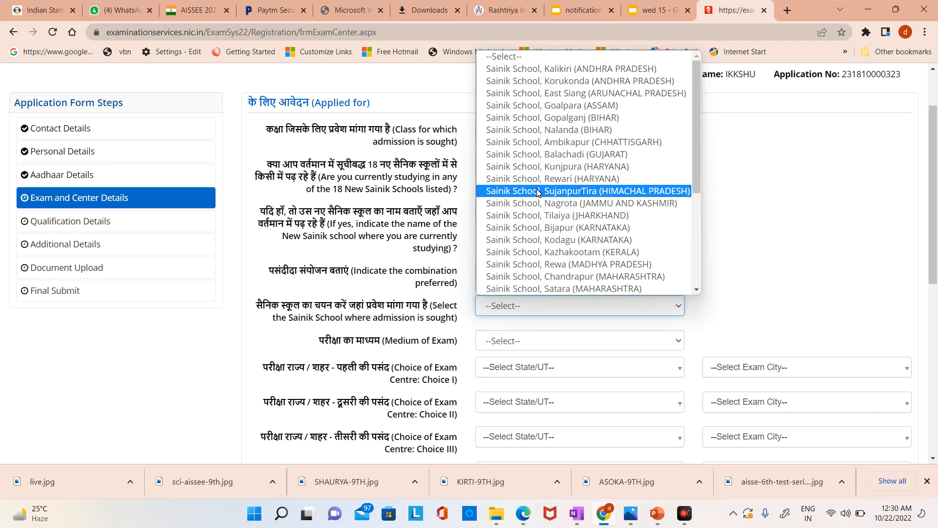
scroll(538, 192, down, 1)
scroll(537, 192, up, 1)
scroll(537, 192, down, 5)
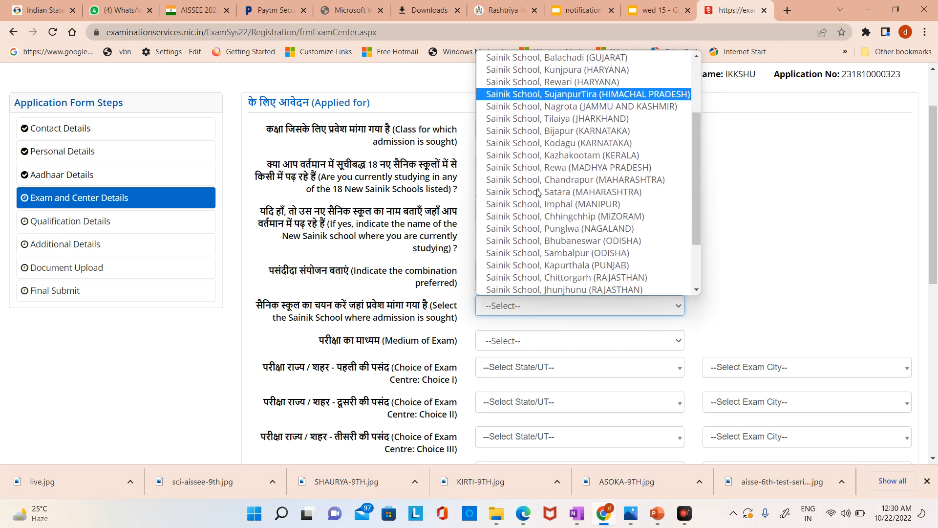
scroll(537, 192, up, 5)
scroll(537, 191, down, 1)
scroll(537, 192, down, 1)
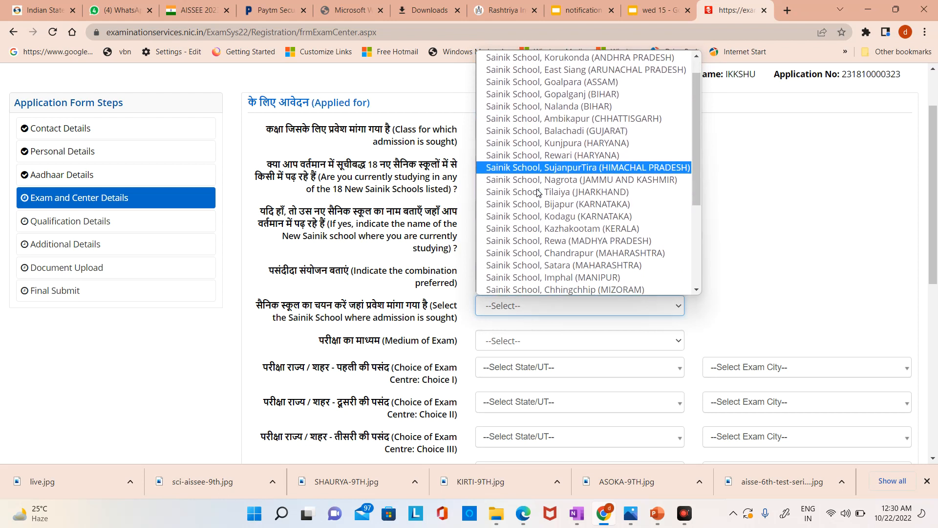
scroll(538, 192, down, 4)
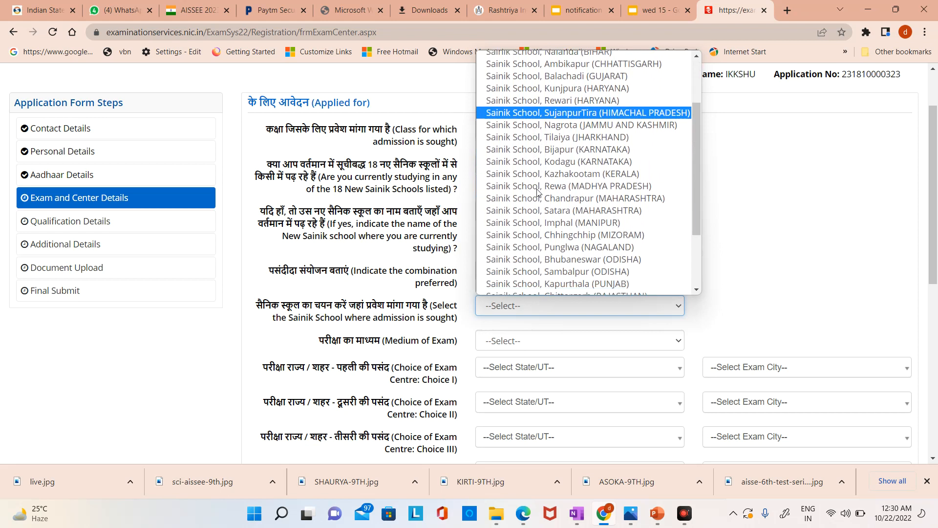
click(757, 240)
Step: Set the preferred combination to Sainik Schools only and the school sought to Sainik School, Nalanda (BIHAR)
click(575, 273)
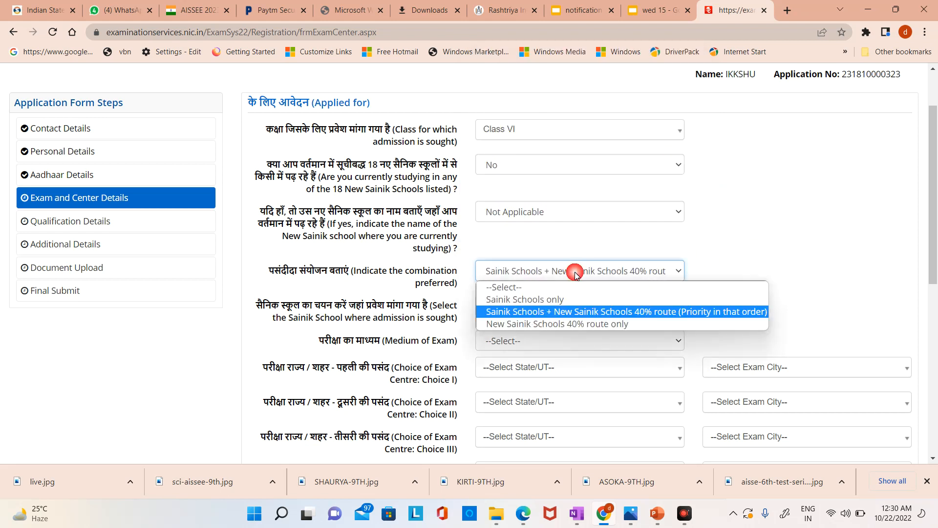
click(557, 300)
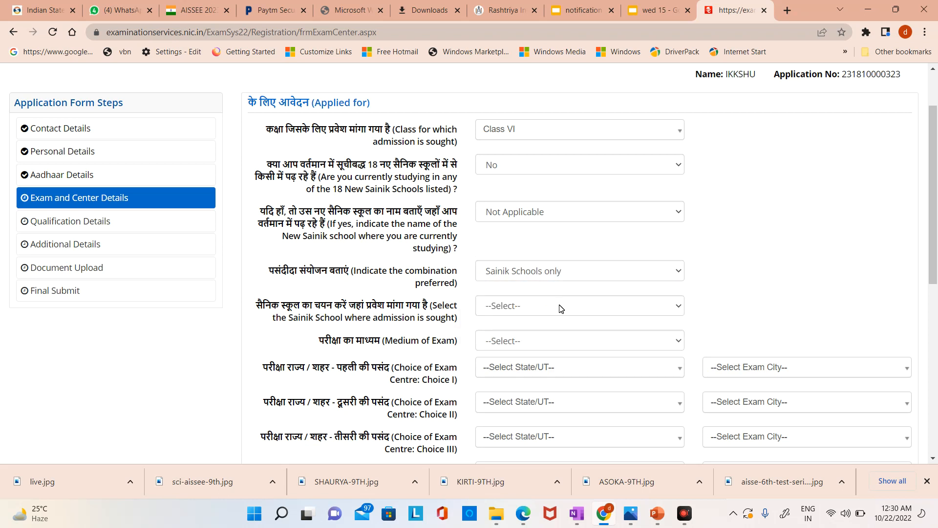
click(561, 308)
scroll(568, 196, down, 5)
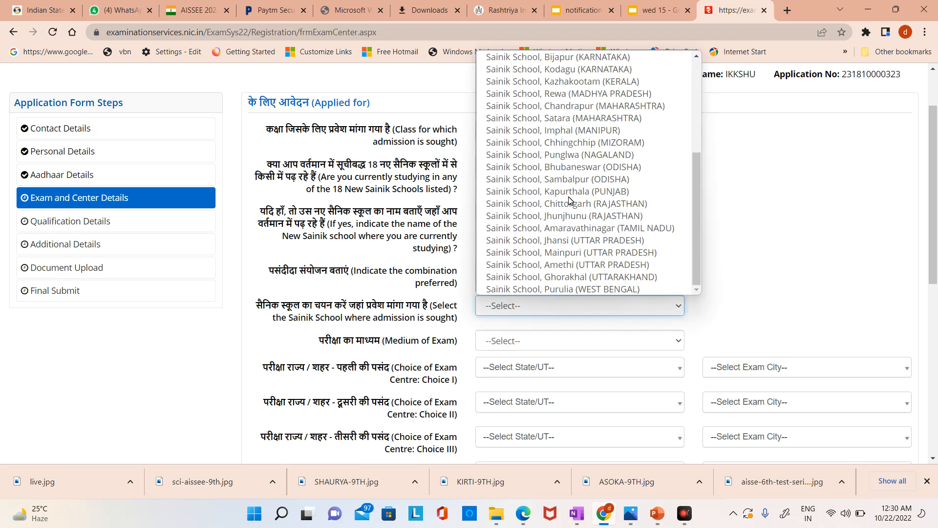
click(758, 247)
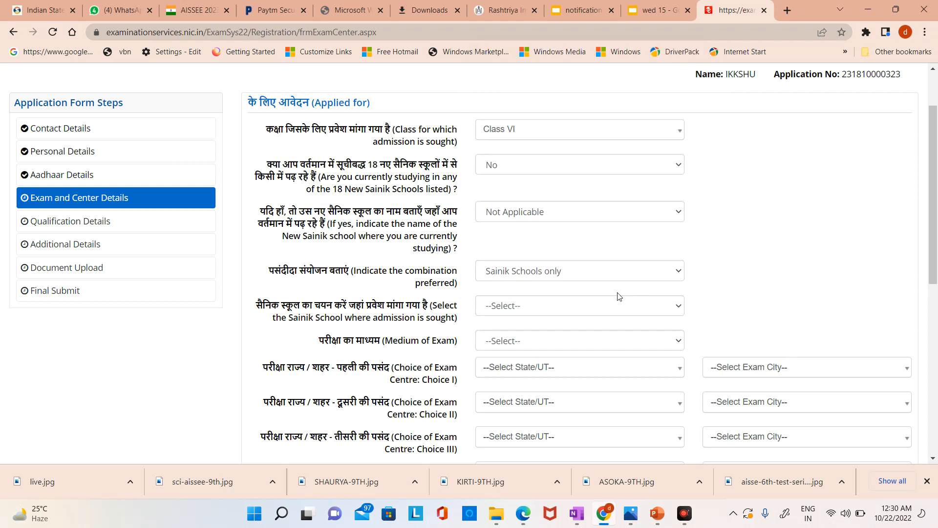
click(565, 307)
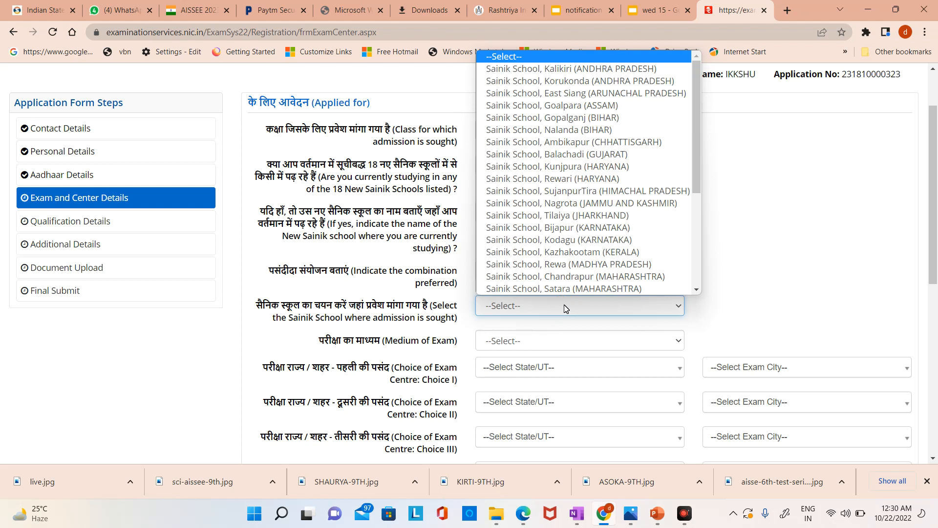
click(552, 130)
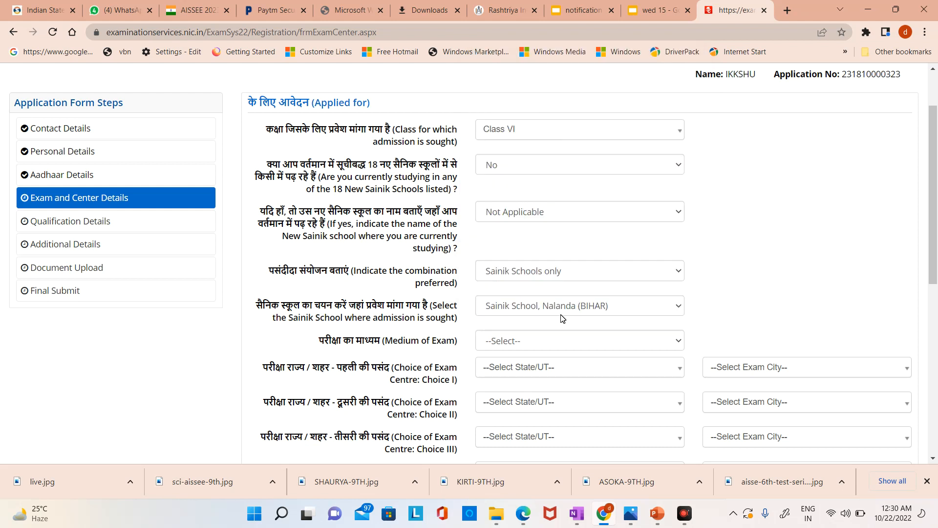
Step: Set the medium of exam to English and the first exam centre choice to DELHI (NCT) with DELHI as the city
click(534, 345)
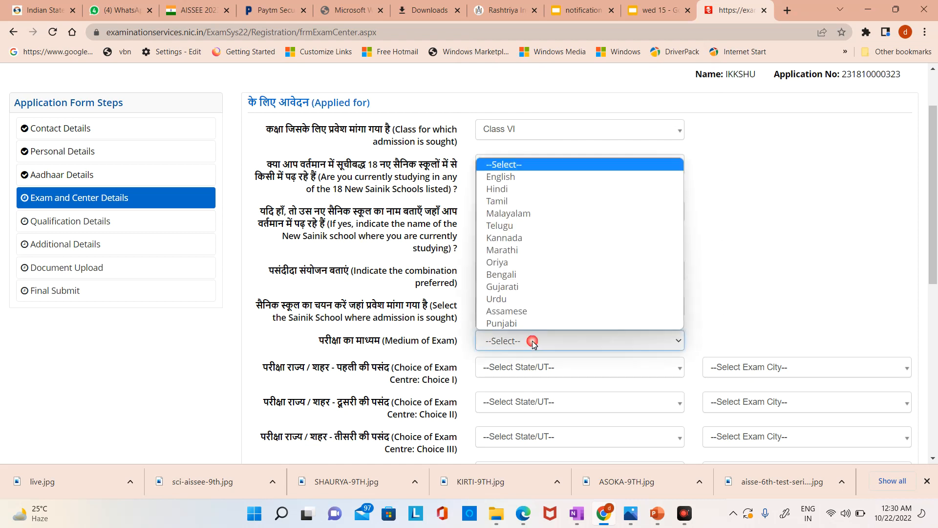
click(524, 179)
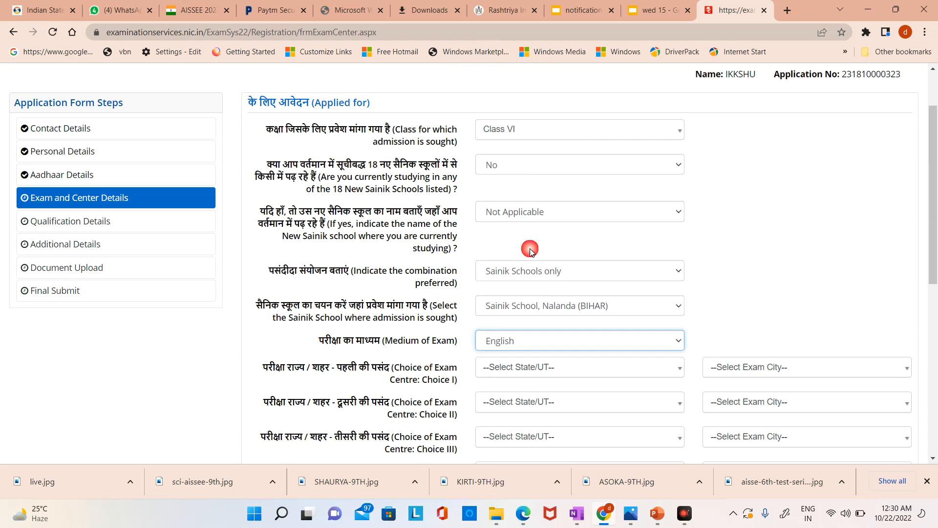
click(549, 367)
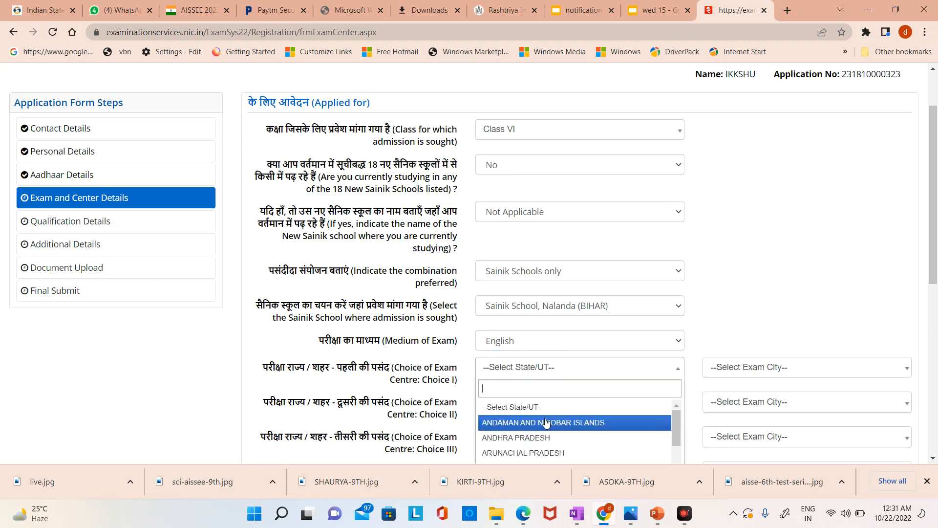
text(U)
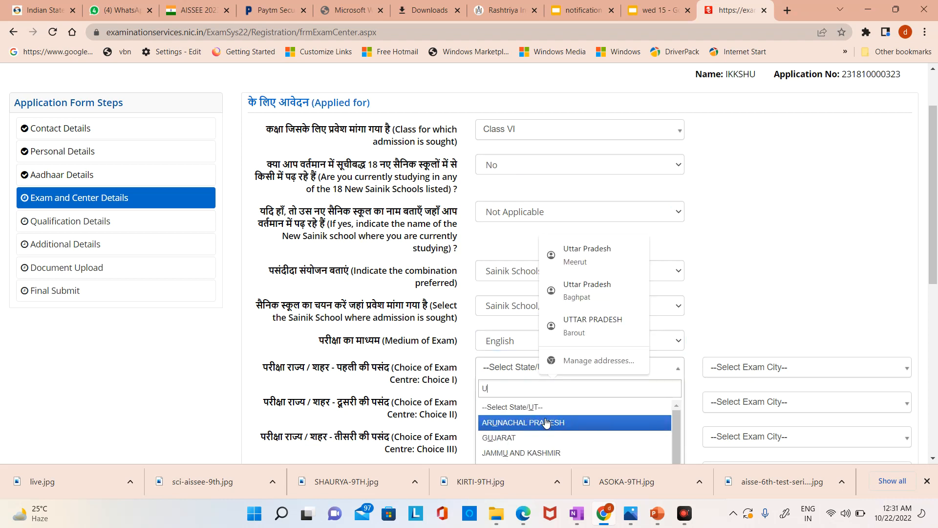
key(BackSpace)
text(DE)
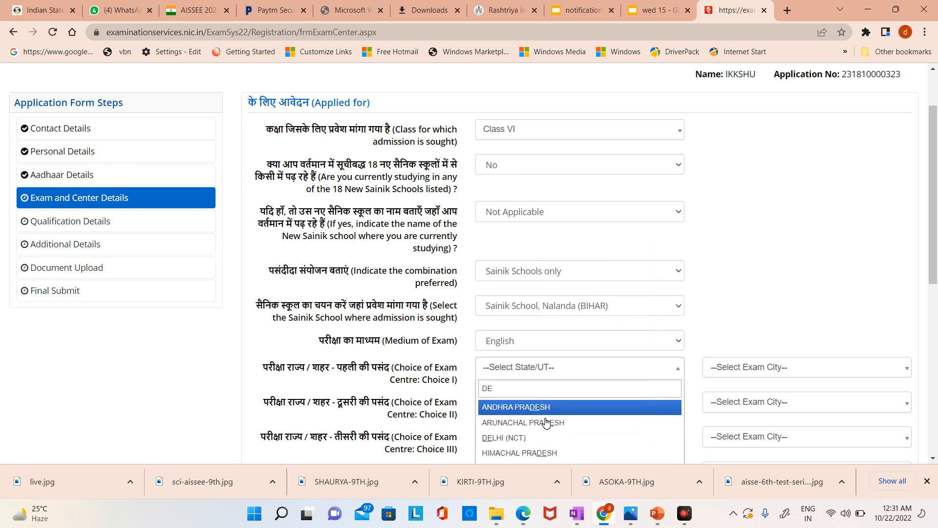
click(536, 437)
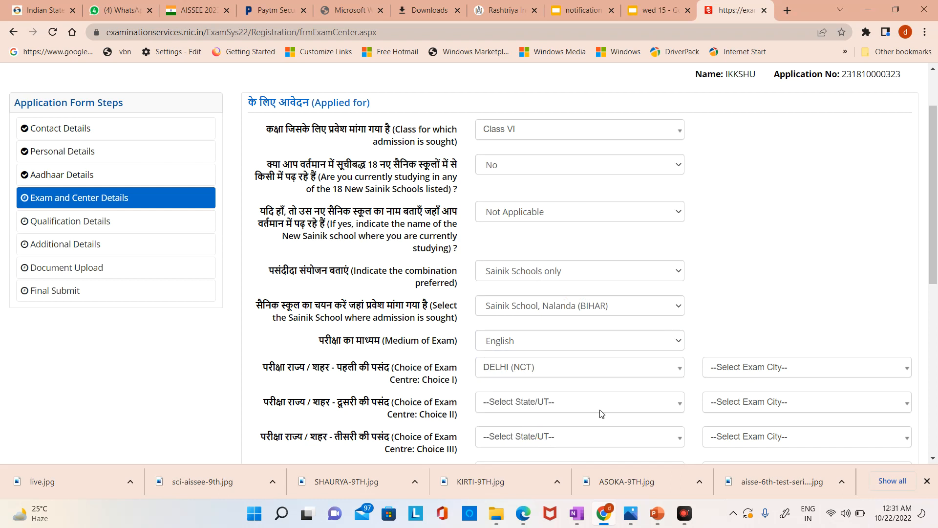
click(723, 370)
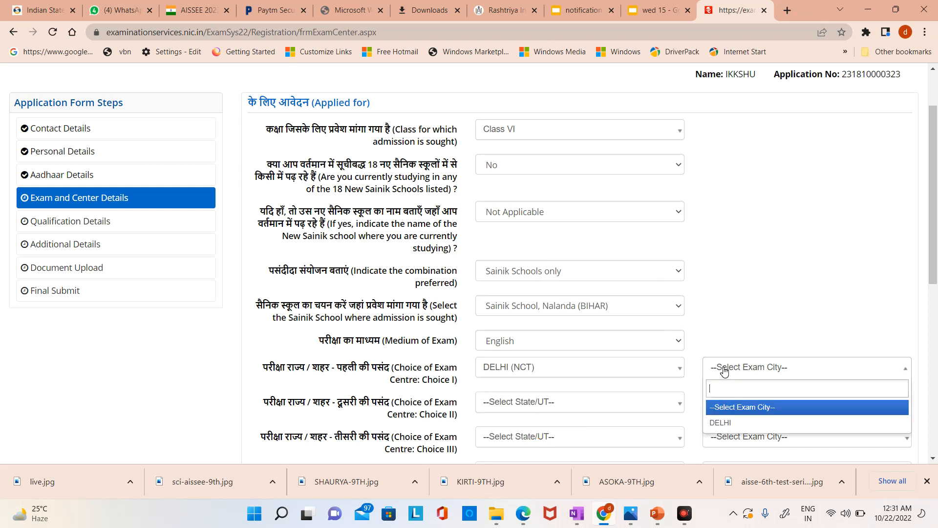
click(732, 423)
Step: Set the second exam centre choice to UTTAR PRADESH with AGRA as the exam city
click(604, 405)
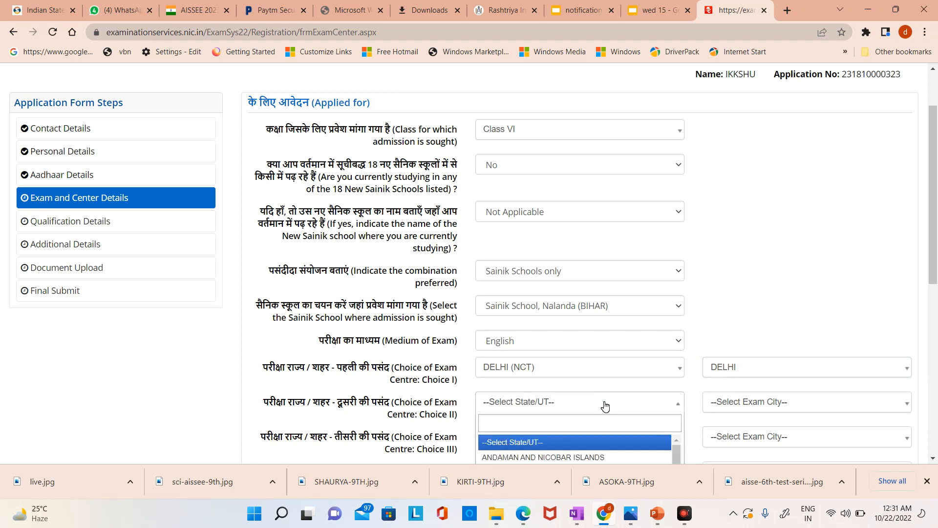
text(U)
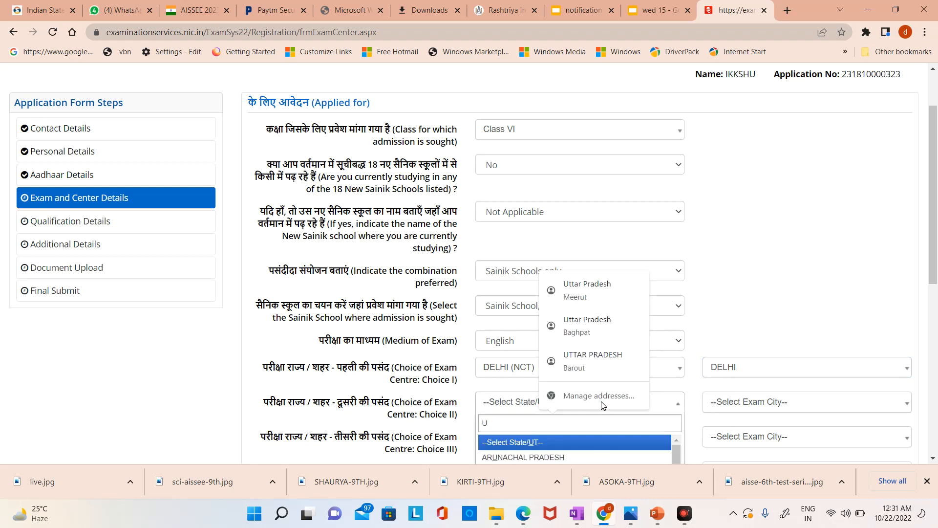
scroll(804, 237, up, 2)
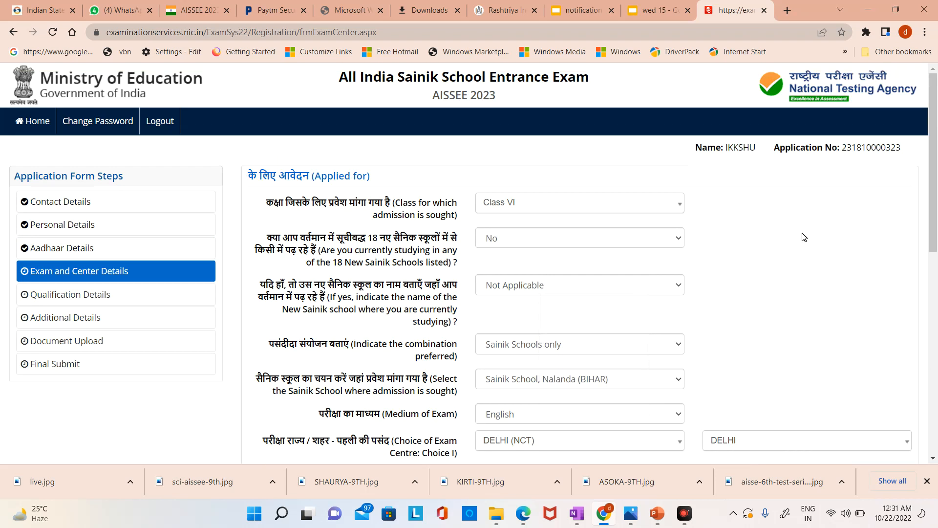
scroll(803, 237, down, 8)
scroll(804, 237, up, 1)
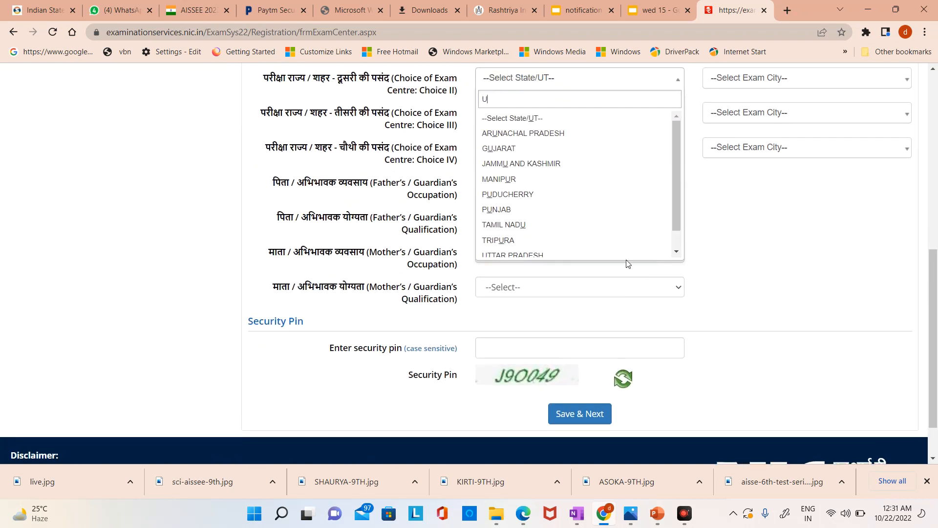
click(590, 252)
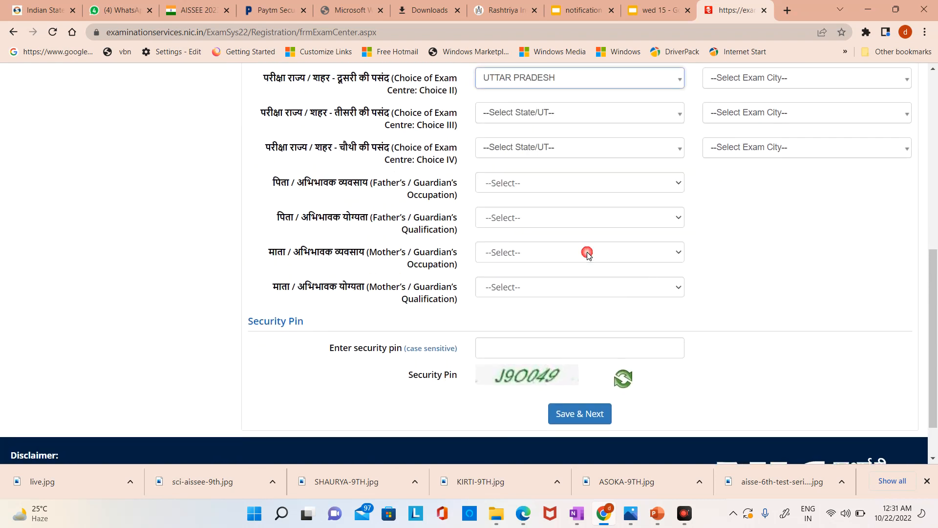
click(753, 87)
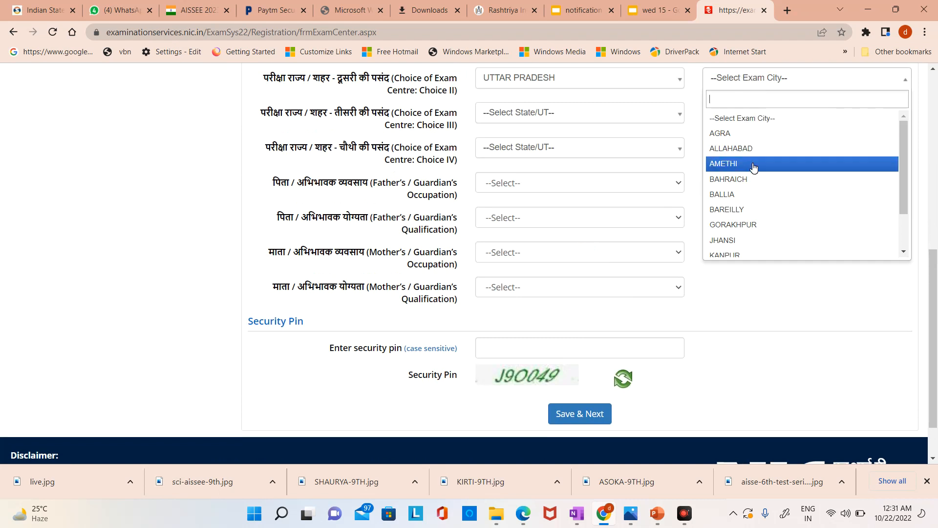
scroll(751, 219, down, 1)
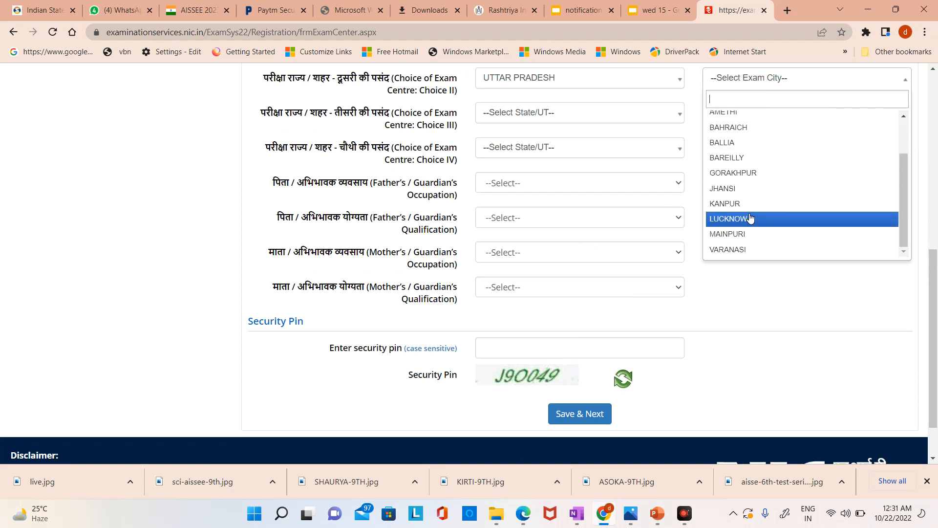
scroll(749, 212, up, 2)
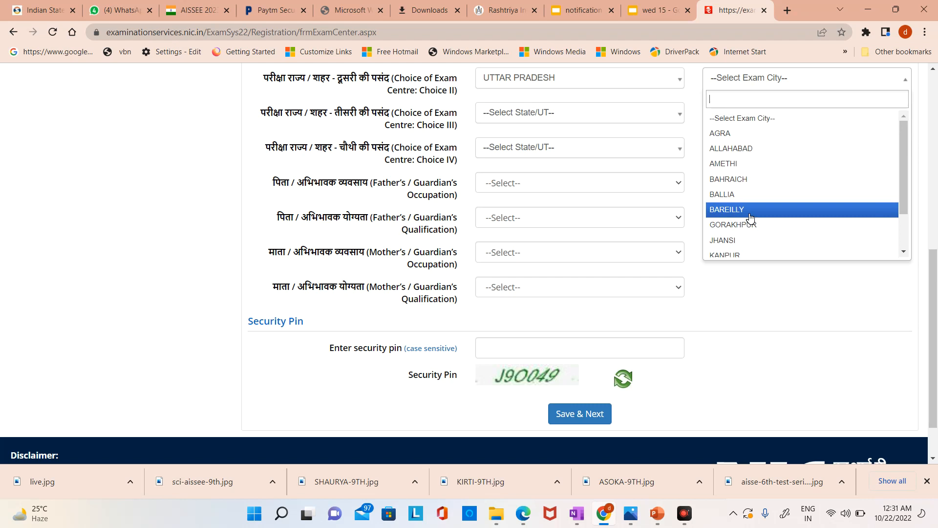
click(746, 138)
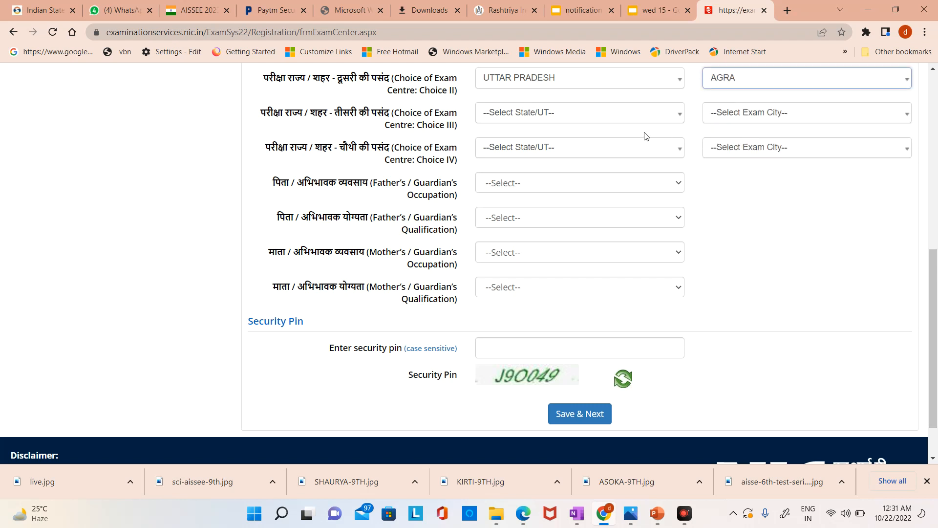
Step: Set the third exam centre choice to UTTAR PRADESH with BAREILLY as the exam city
click(559, 120)
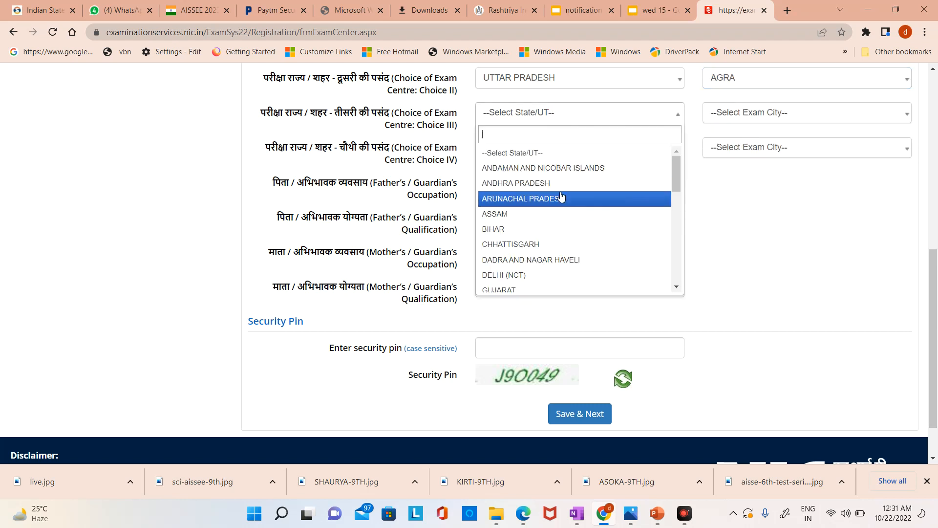
scroll(561, 196, down, 8)
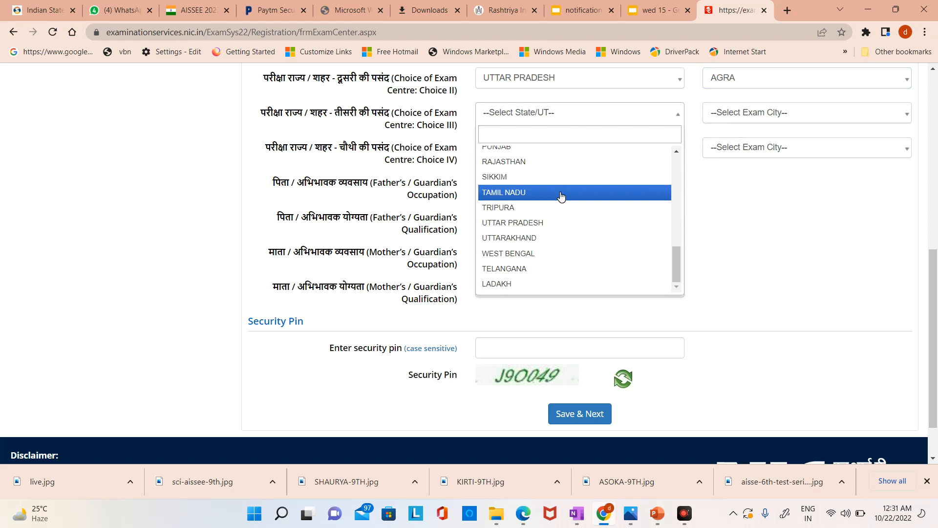
click(554, 223)
click(733, 122)
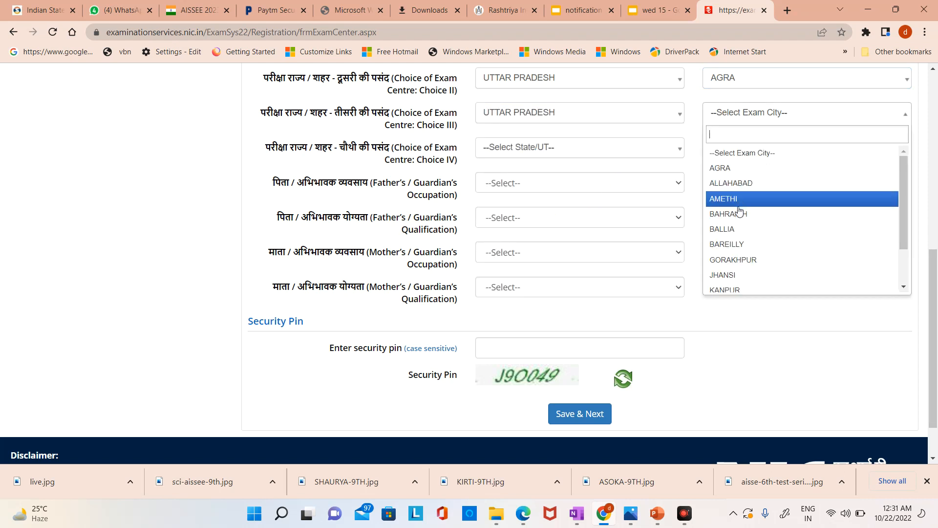
click(737, 246)
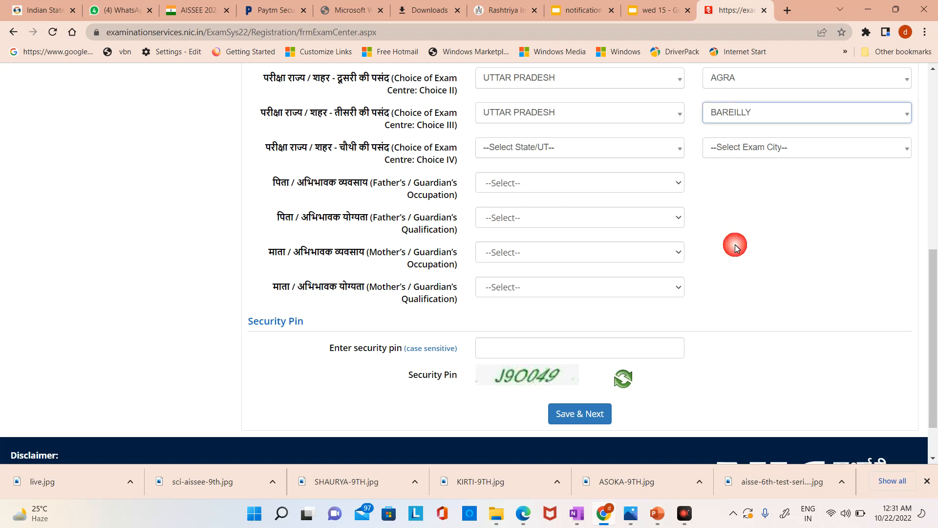
Step: Set the fourth exam centre choice to UTTAR PRADESH with AMETHI as the exam city
click(579, 148)
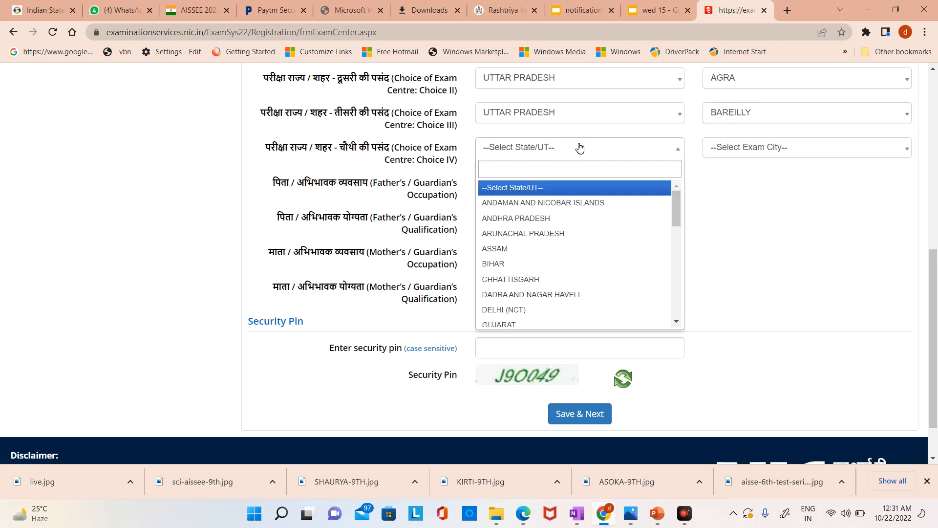
text(U)
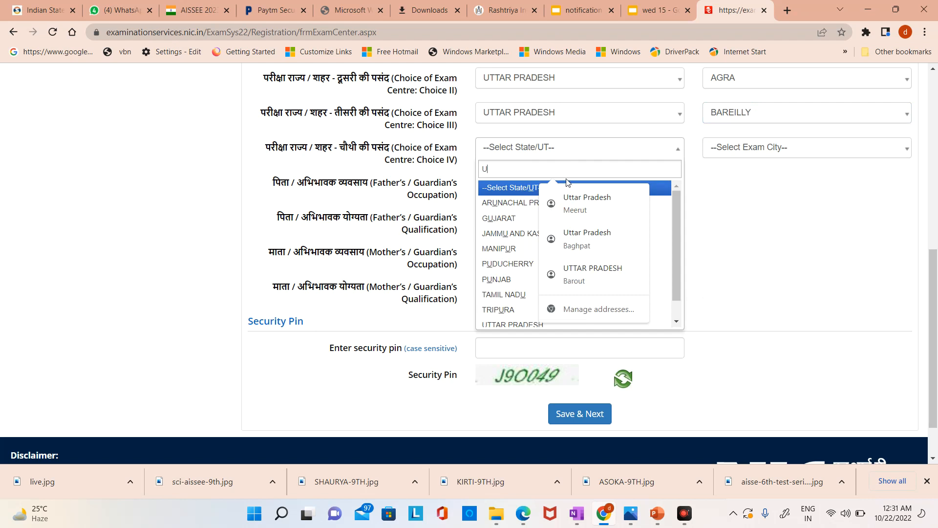
click(511, 319)
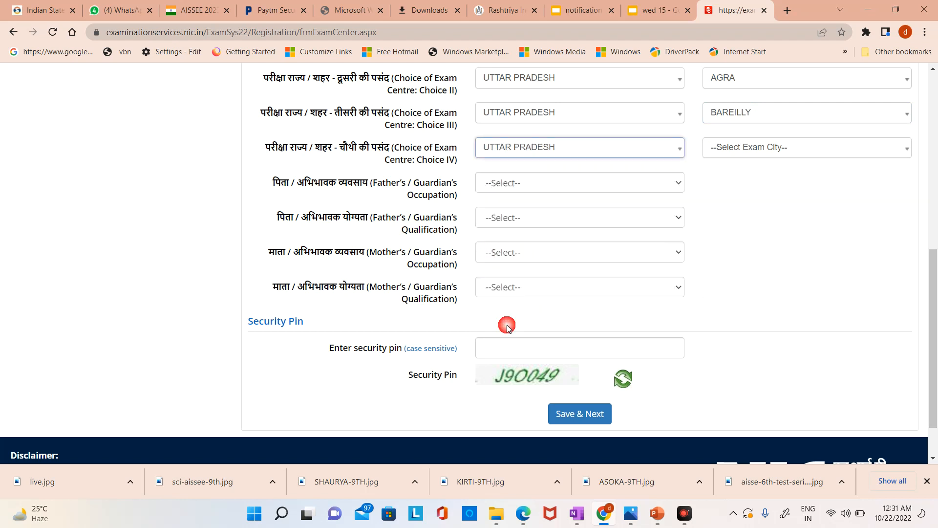
click(776, 149)
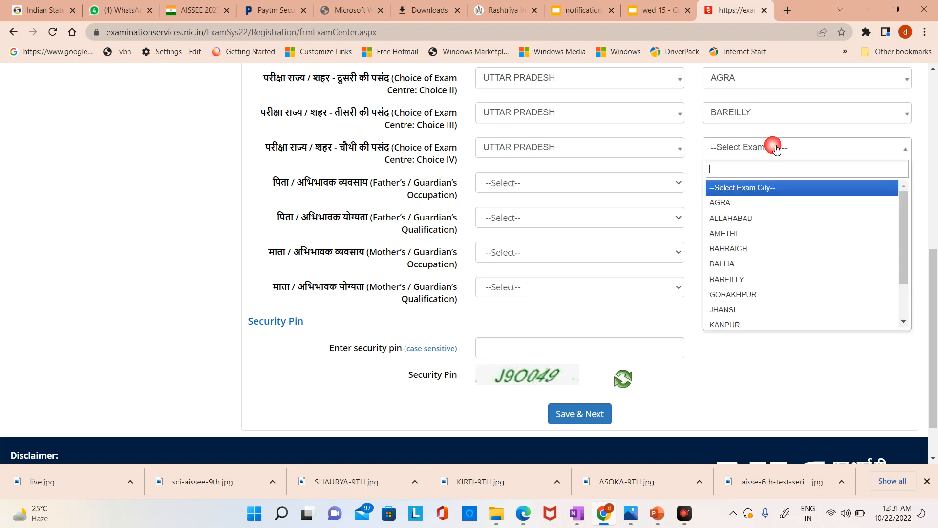
click(755, 239)
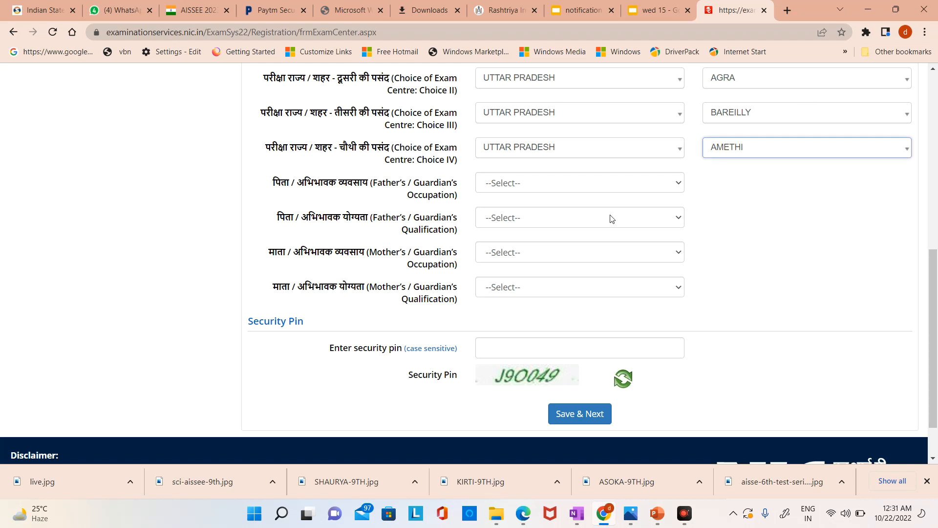
Step: Set the father's or guardian's occupation to AGRICULTURE and qualification to GRADUATE
click(528, 190)
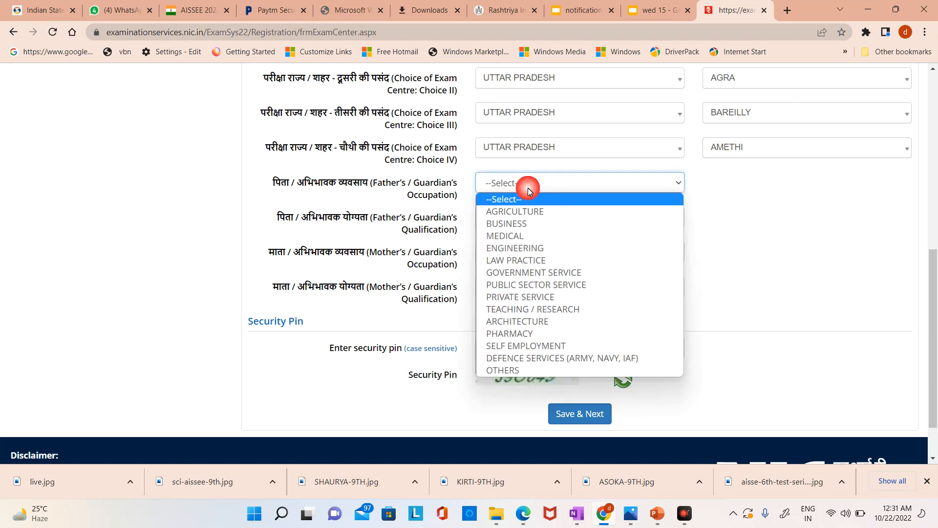
click(519, 214)
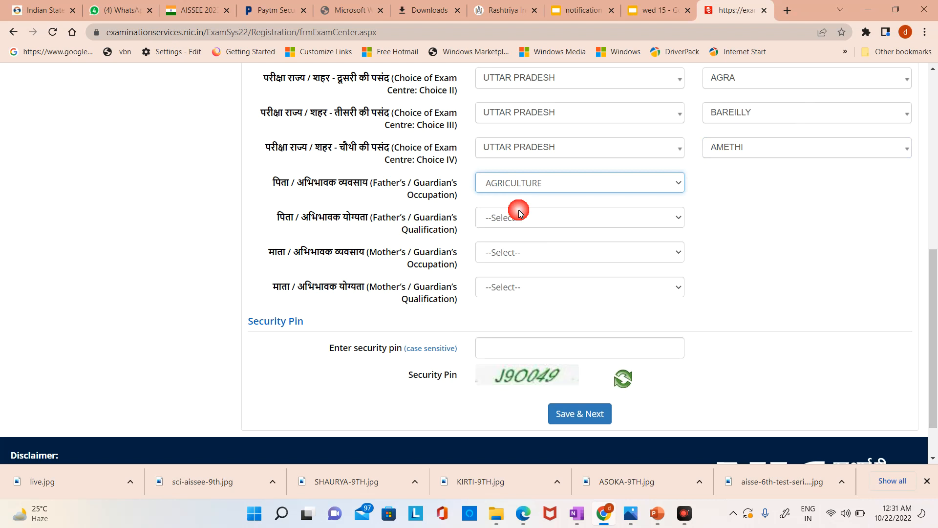
click(499, 225)
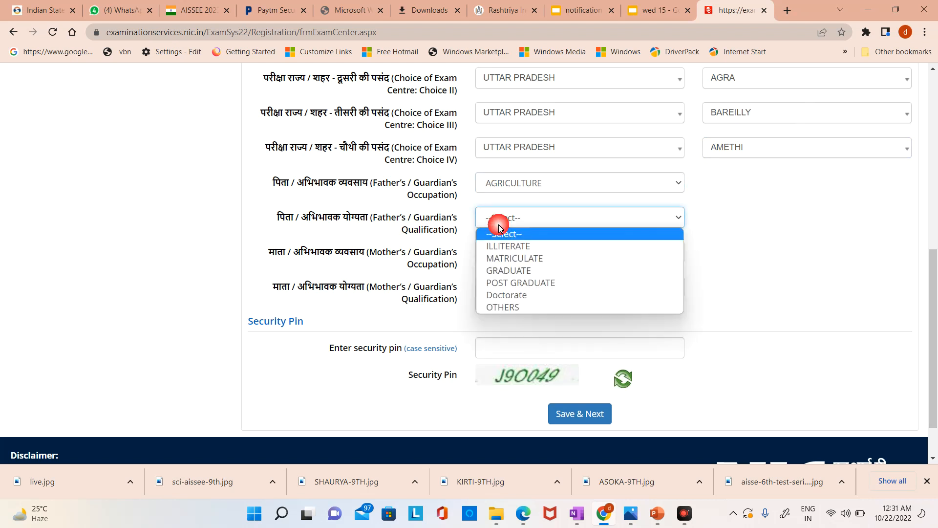
click(512, 277)
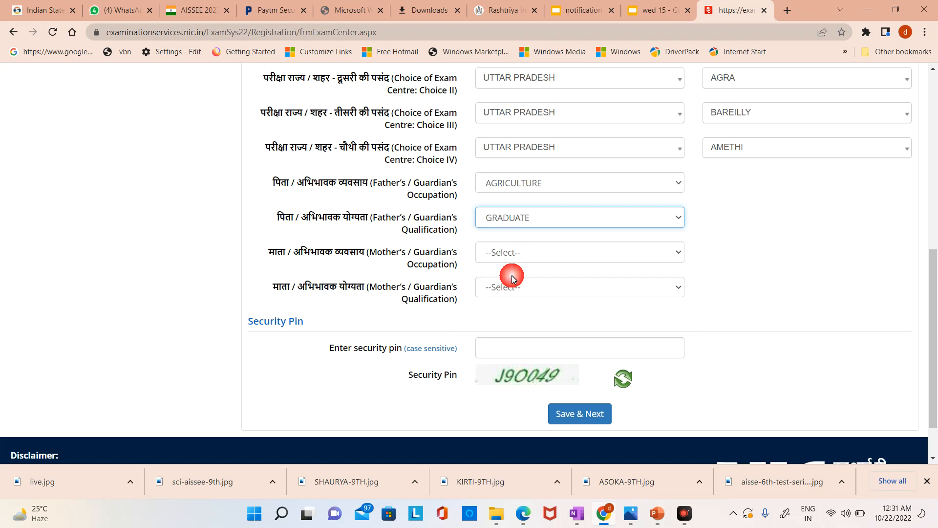
Step: Set the mother's or guardian's occupation to AGRICULTURE and qualification to MATRICULATE
click(514, 252)
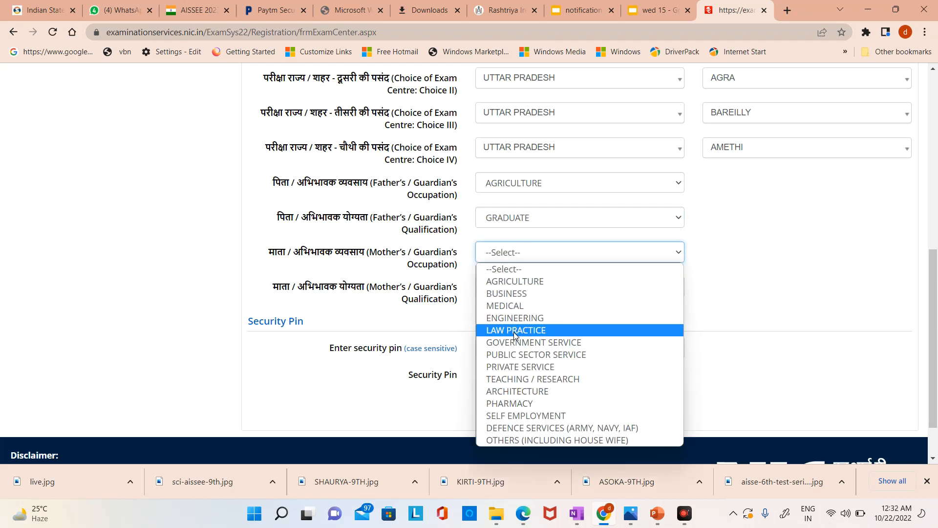
click(514, 281)
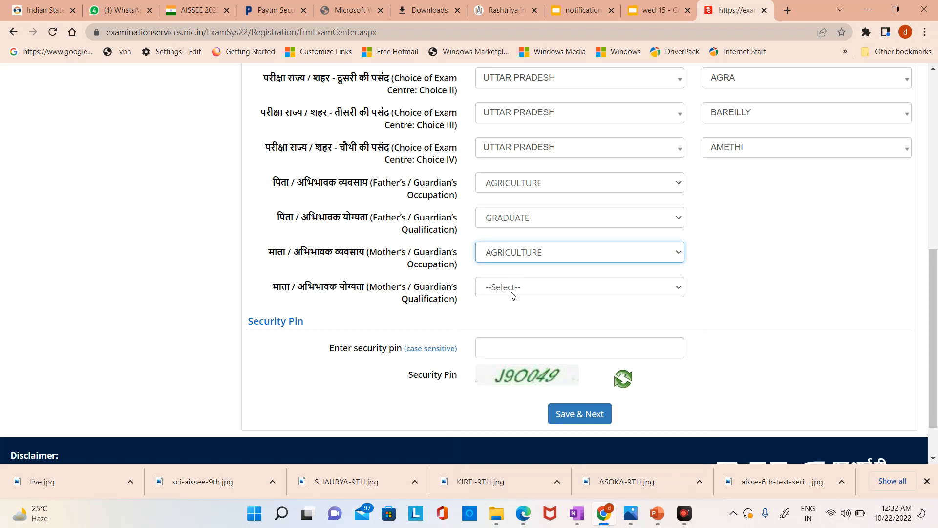
click(511, 293)
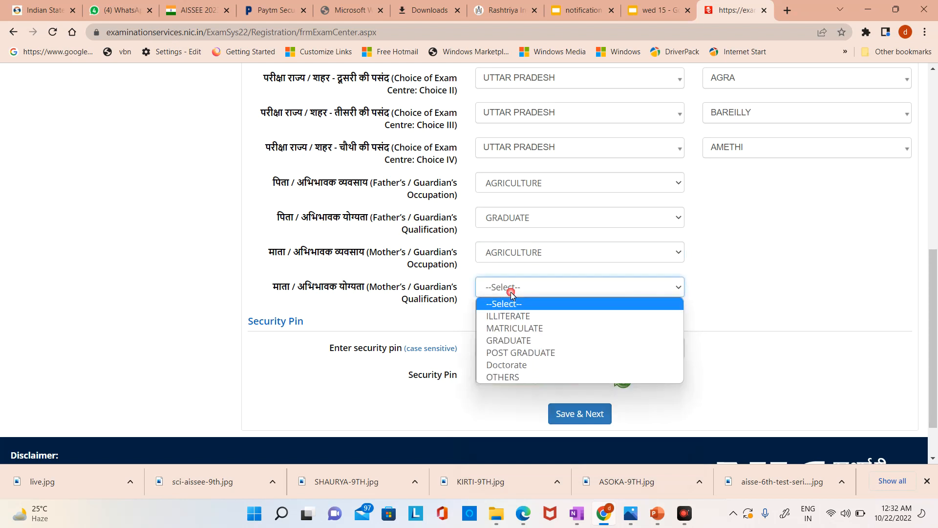
click(514, 328)
Step: Enter the displayed security pin, then save the exam and center section and confirm its submission
click(505, 350)
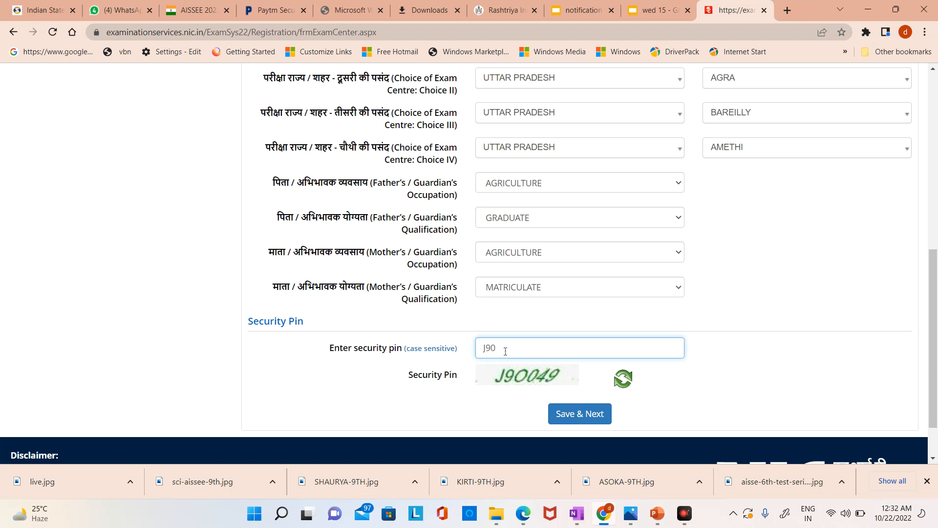
text(J9O)
click(567, 417)
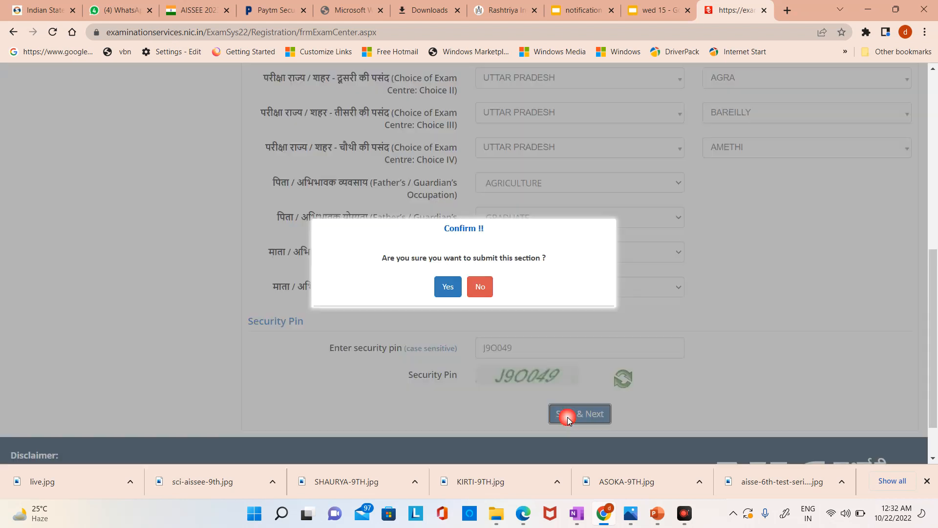
click(448, 288)
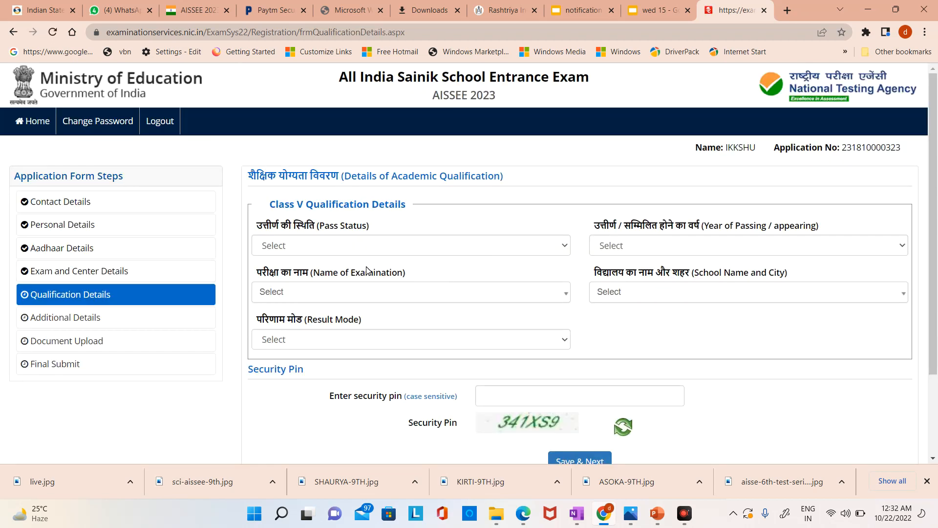
click(341, 248)
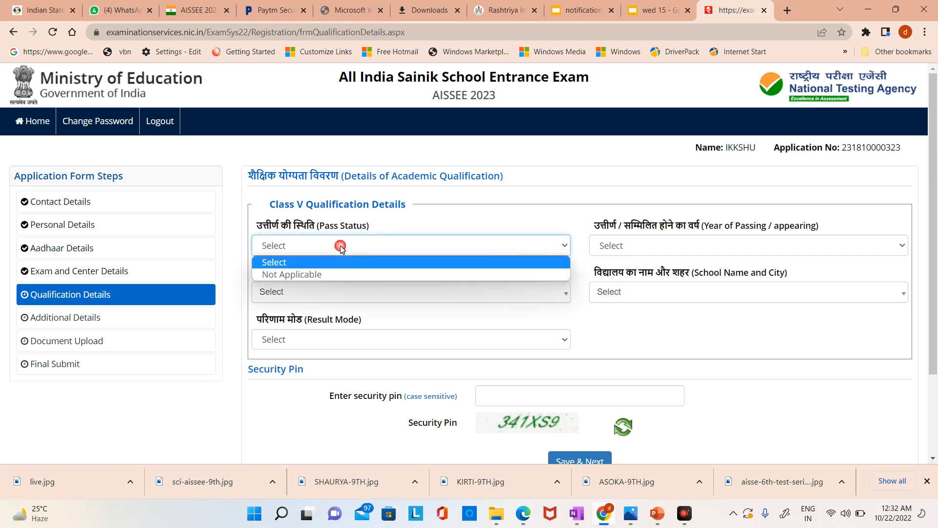
click(436, 224)
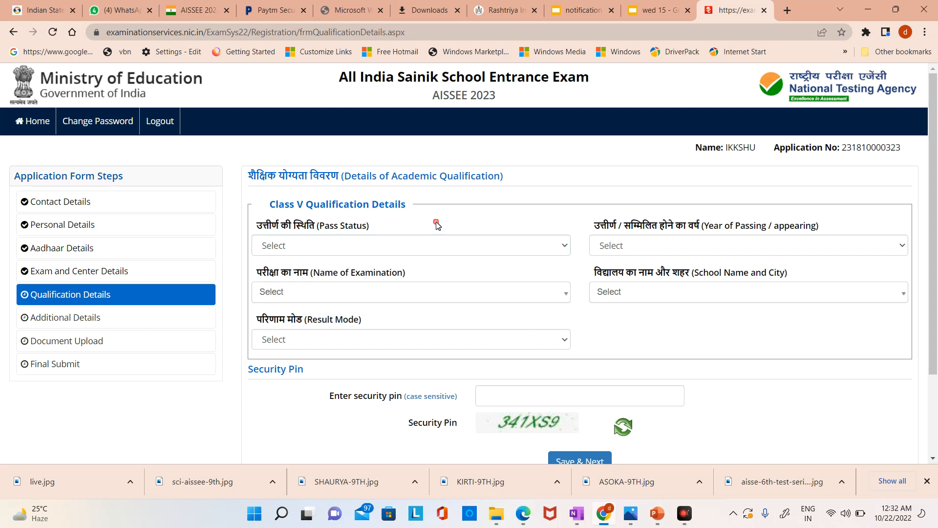
click(395, 245)
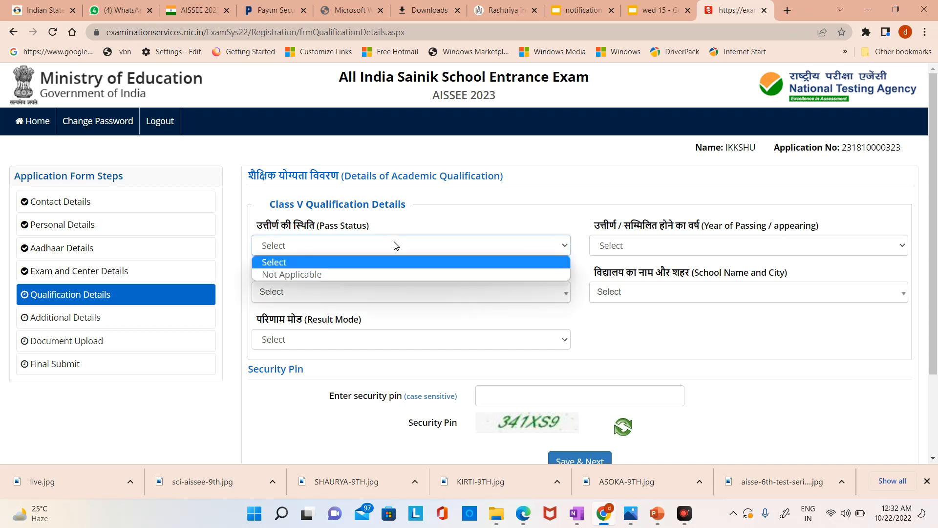
click(381, 272)
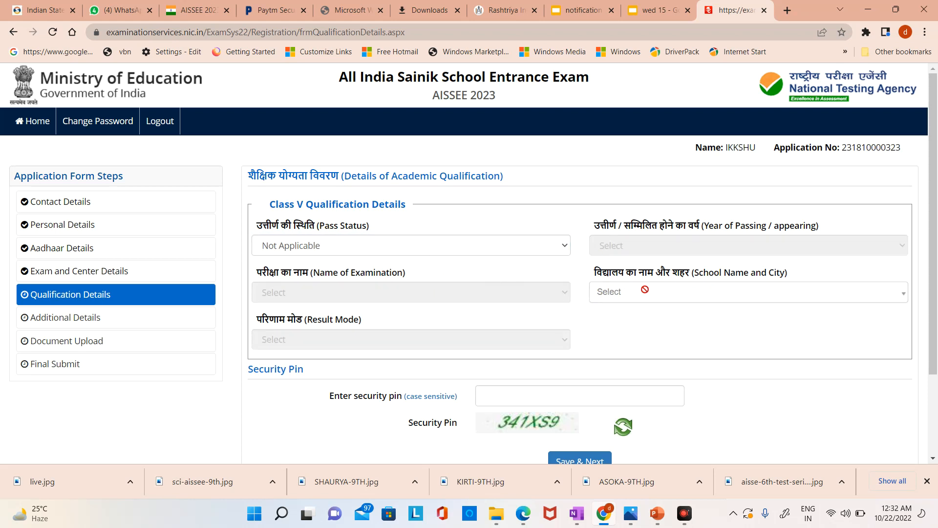
click(670, 296)
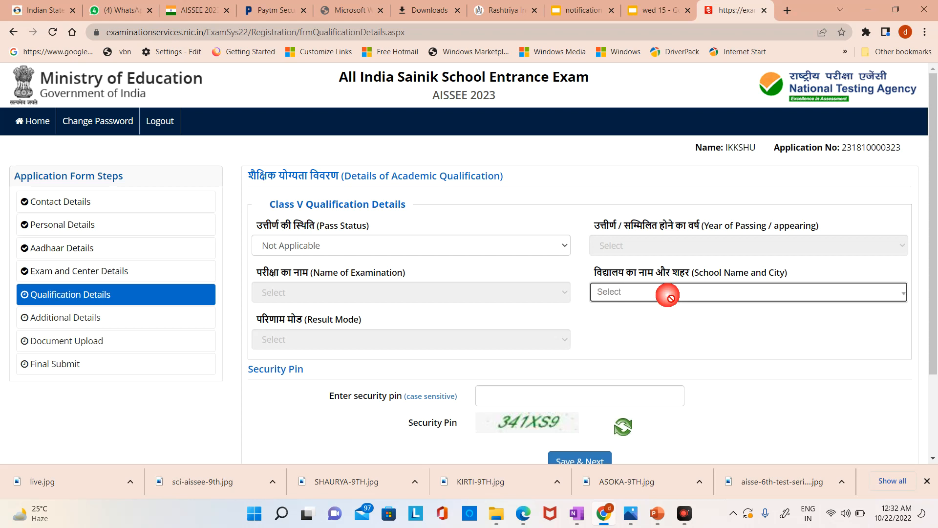
click(653, 294)
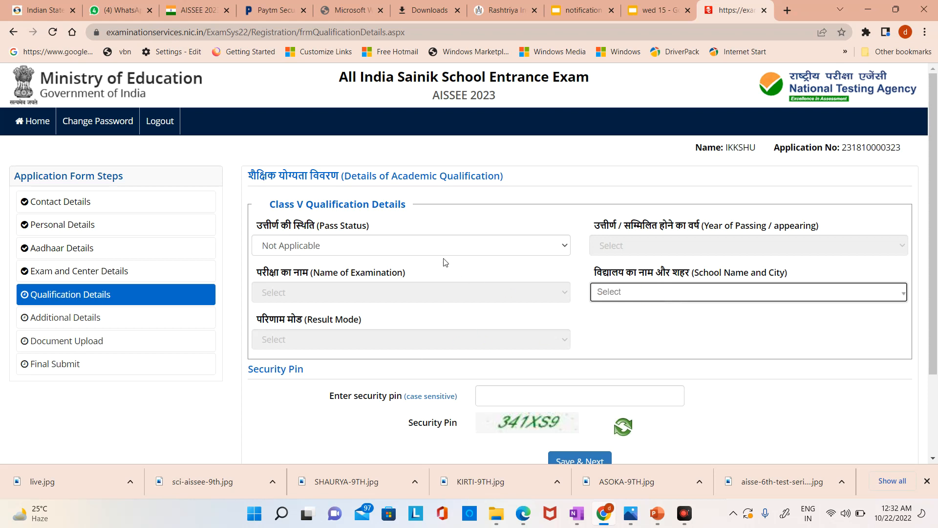
click(431, 245)
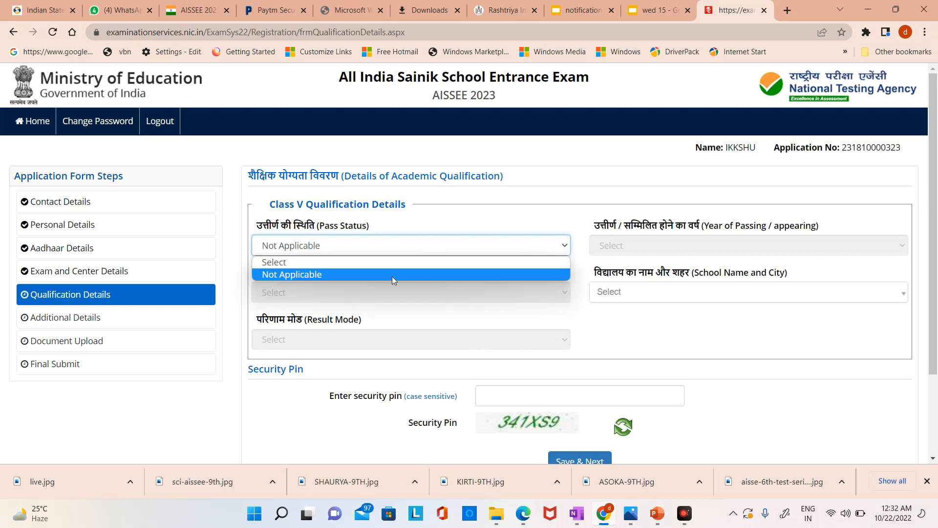
click(379, 263)
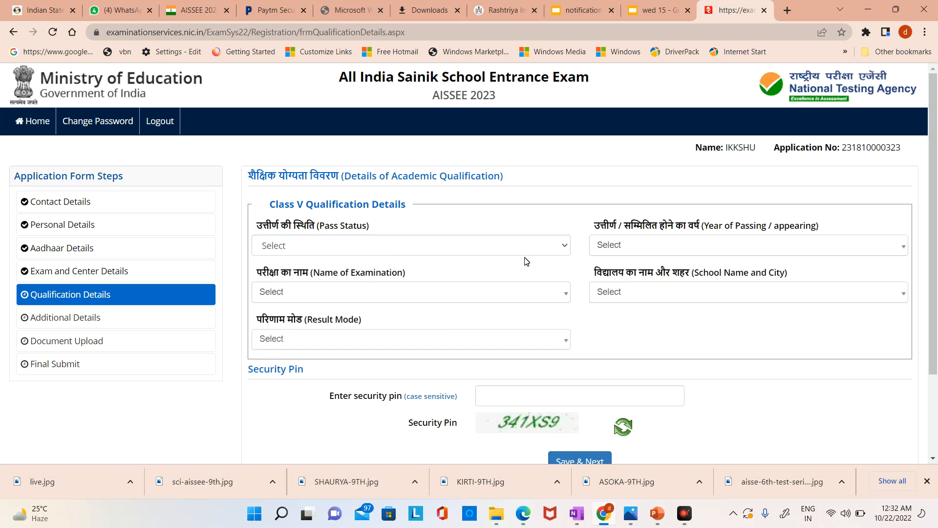
Step: Open the choices for the Class V year of passing or appearing
click(642, 254)
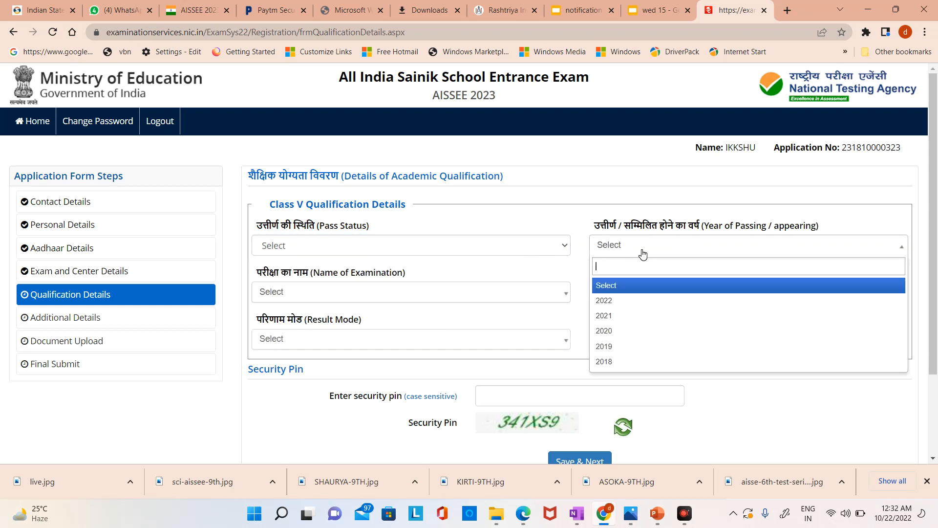
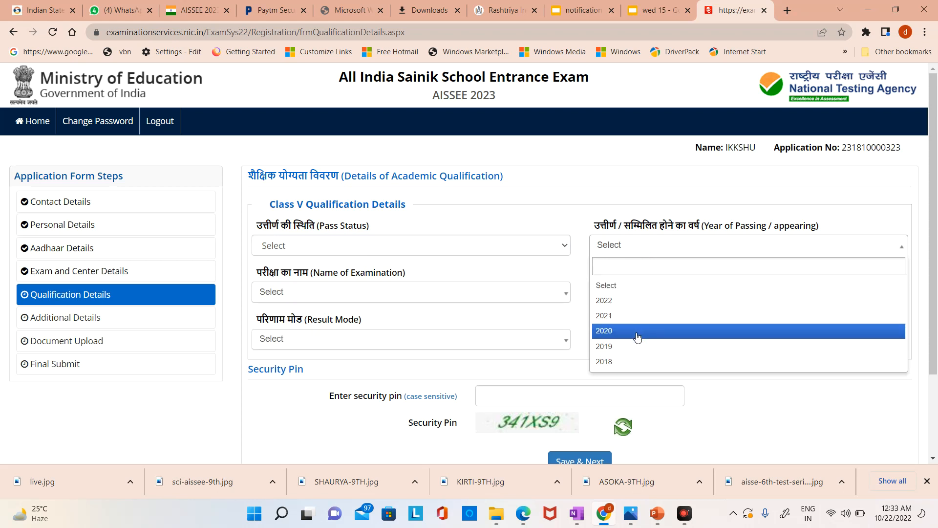
Step: Set the Class V passing year to 2022, the examination to Class V, and the school to Any Recognised Board/ University/ Open school
click(620, 304)
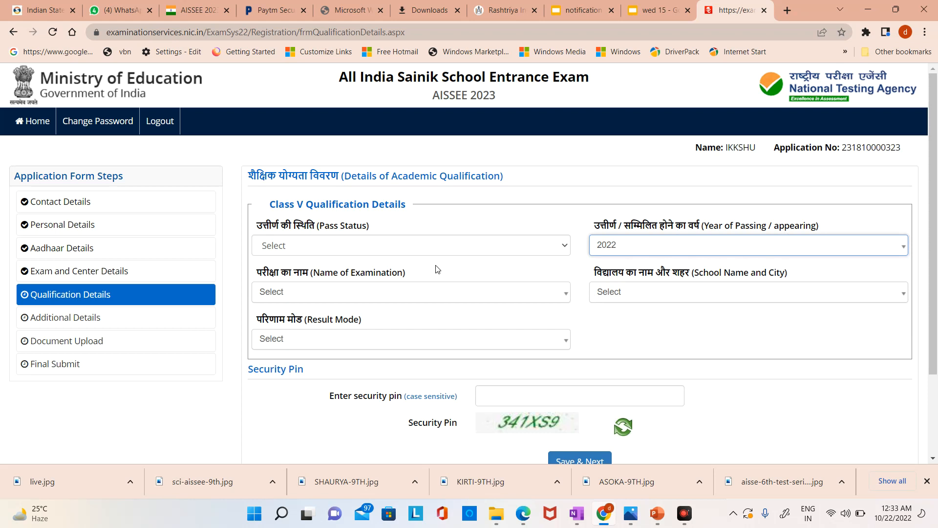
click(409, 290)
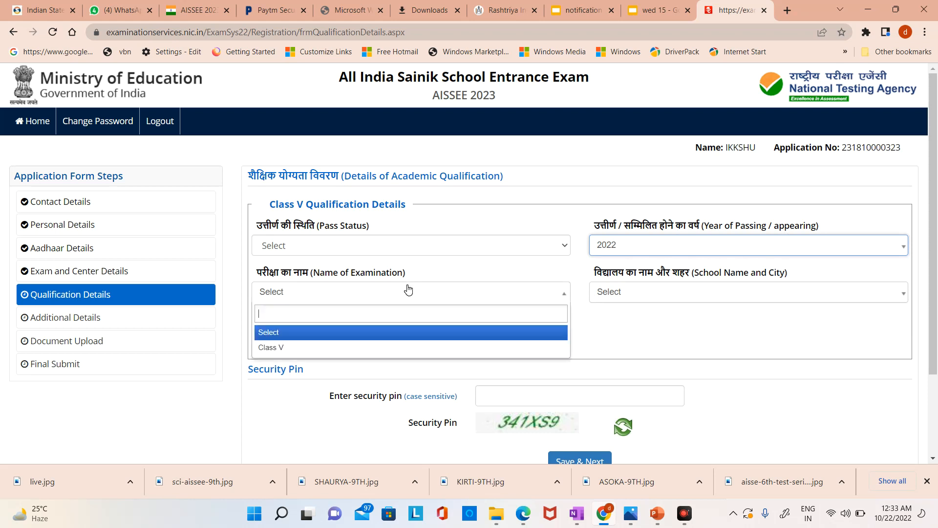
click(358, 348)
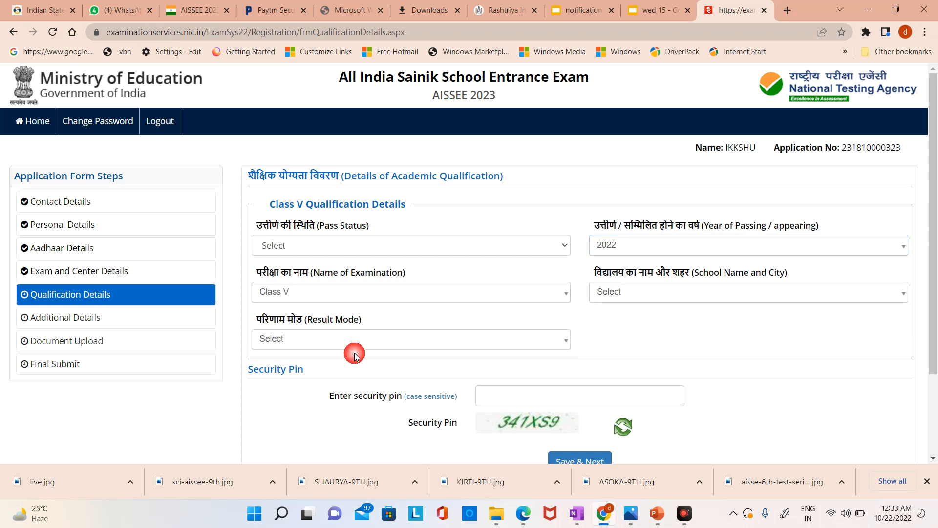
click(643, 300)
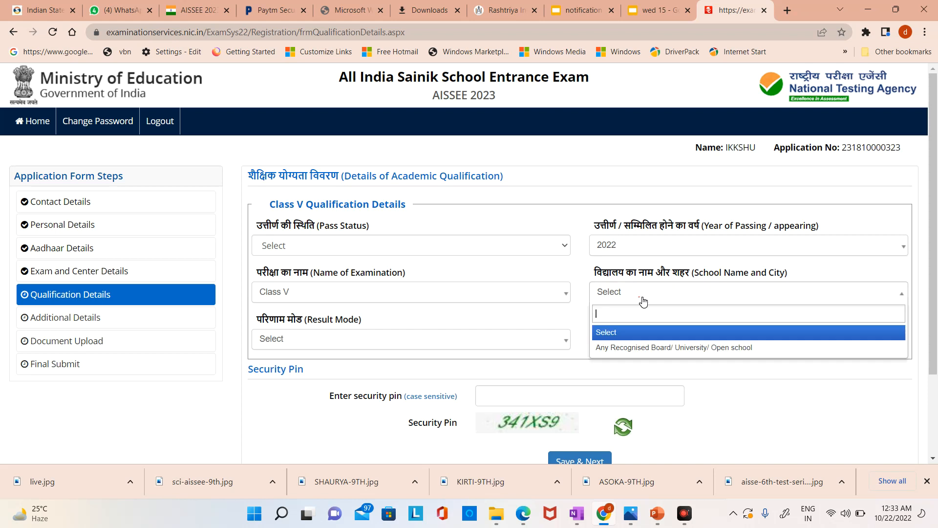
click(647, 347)
Step: Enter CBSE as the Board/University and set the result mode to Percentage
click(429, 348)
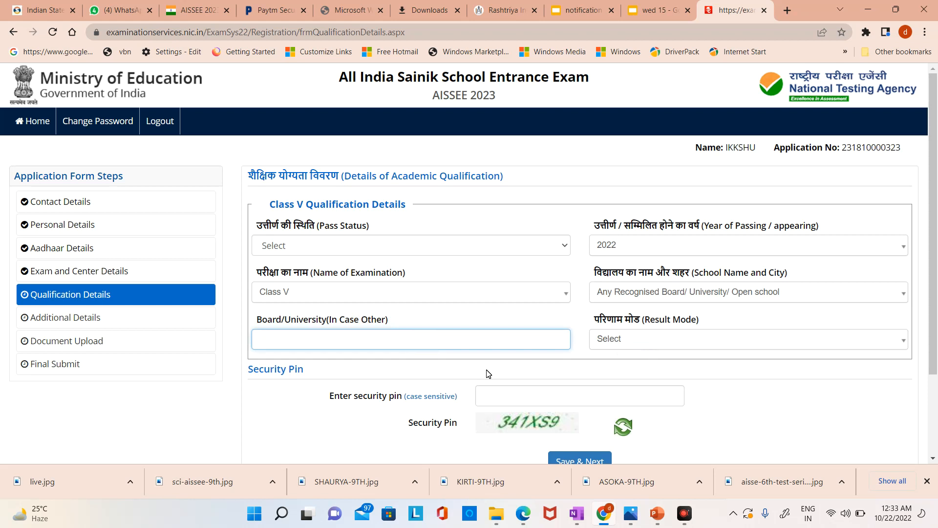
text(CBSE)
click(665, 338)
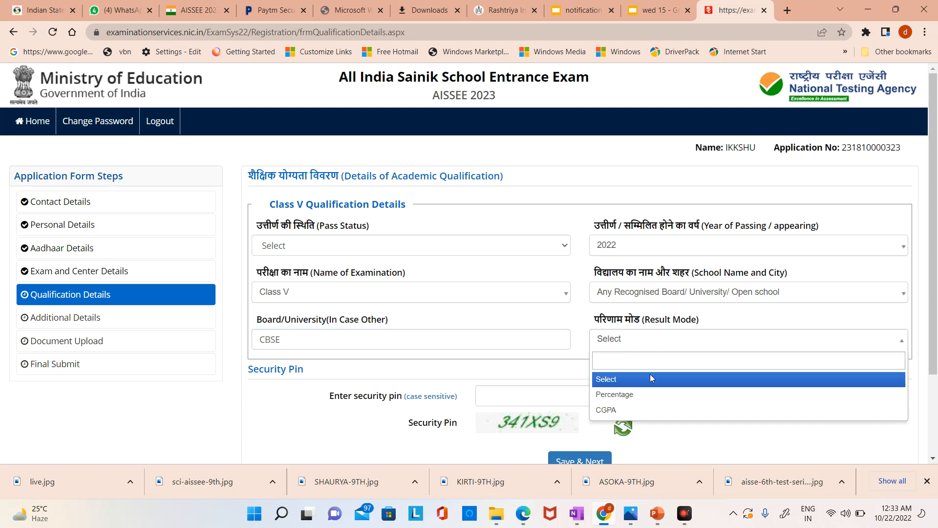
click(651, 395)
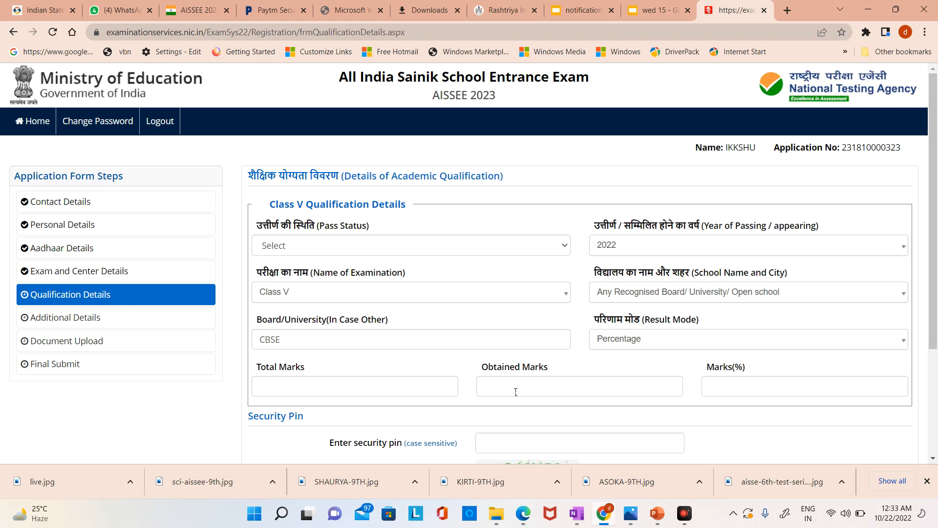
Step: Enter the displayed security pin and try to save and submit the Class V qualification section
scroll(515, 391, down, 2)
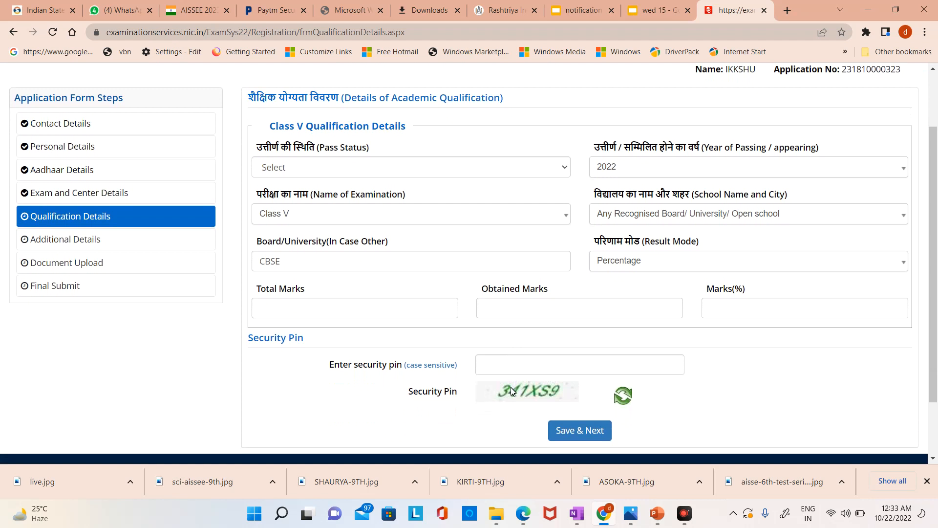
scroll(511, 387, down, 1)
scroll(511, 390, up, 2)
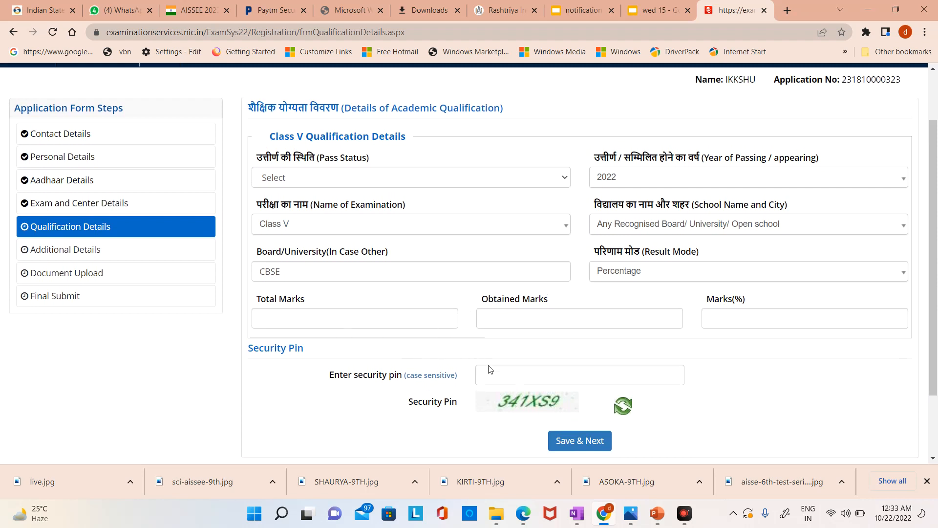
click(507, 380)
text(341)
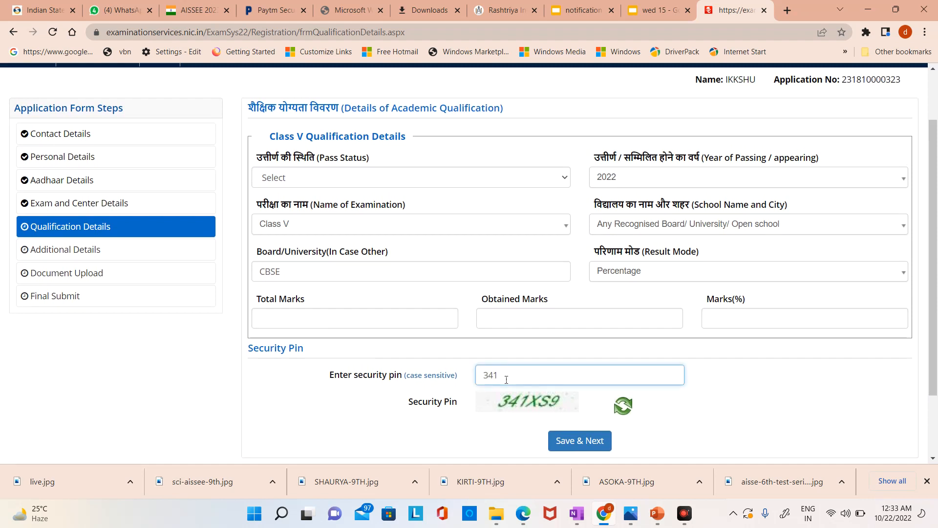
text(XS9)
click(581, 439)
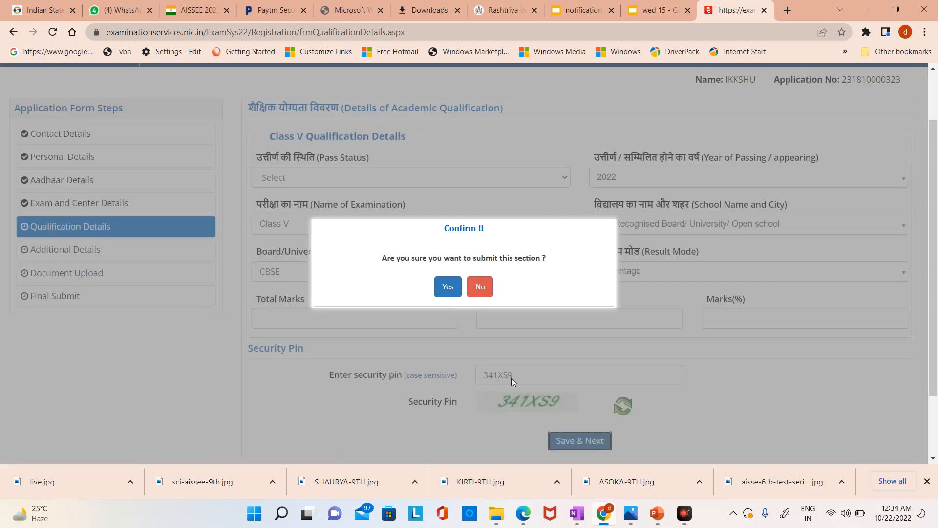
click(448, 287)
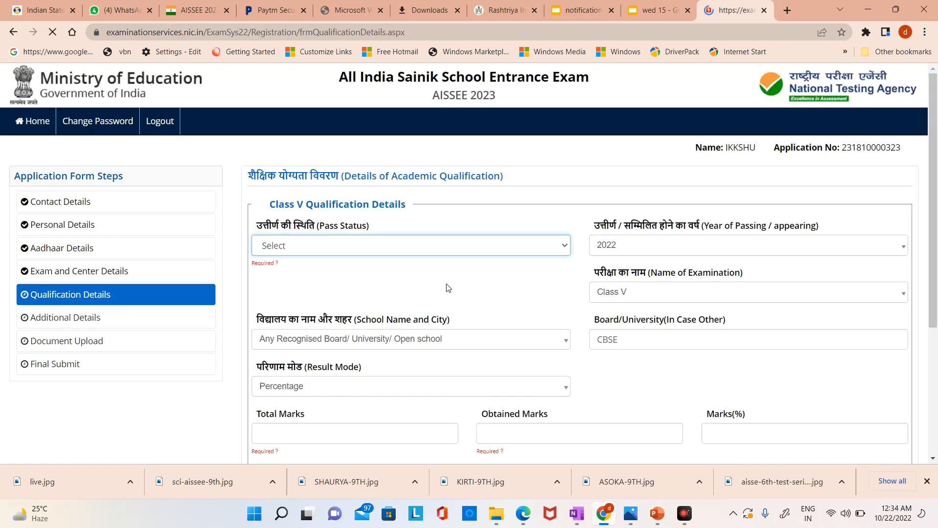
Step: Set the Class V pass status to Not Applicable
scroll(449, 288, down, 2)
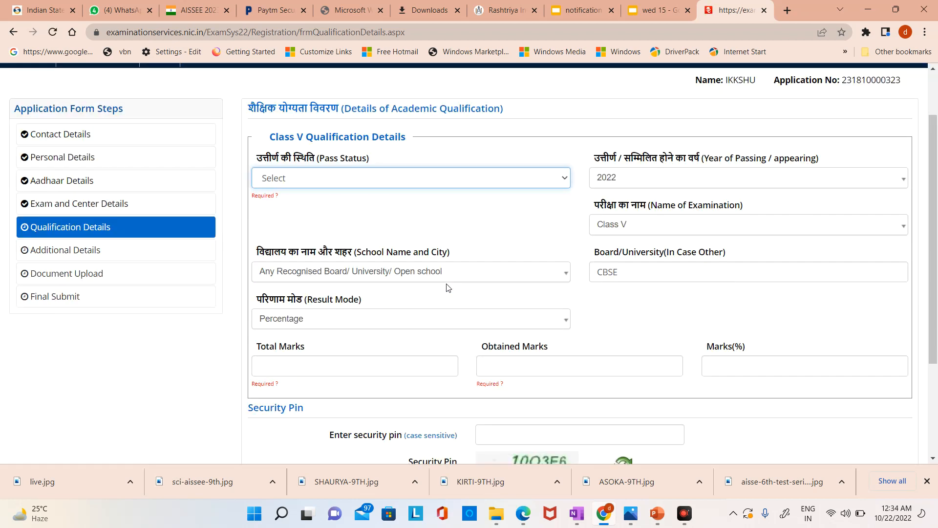
click(391, 184)
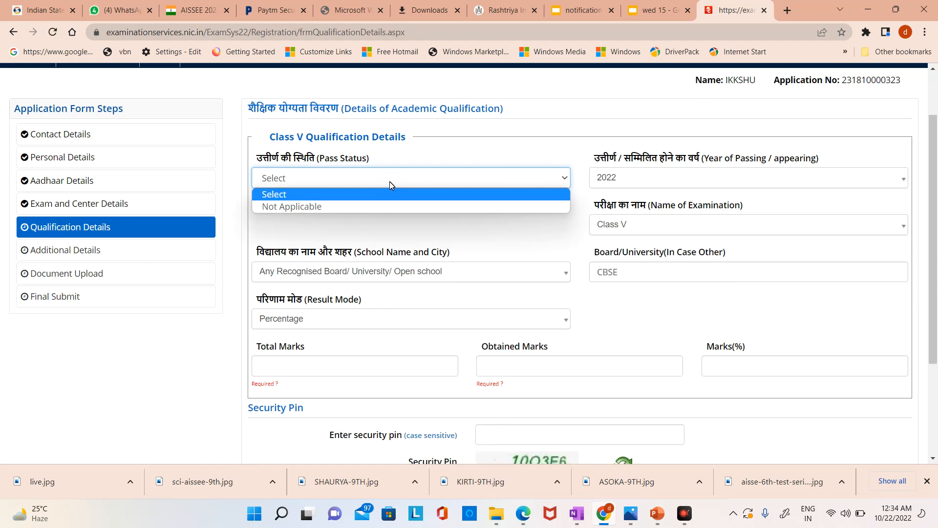
click(377, 206)
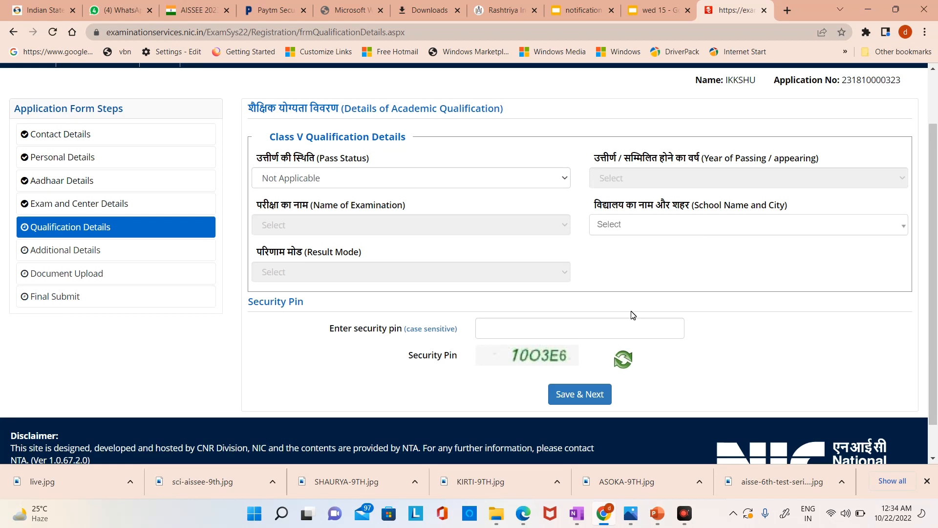
Step: Enter the new security pin, then save the qualification section and confirm its submission
click(534, 324)
text(1)
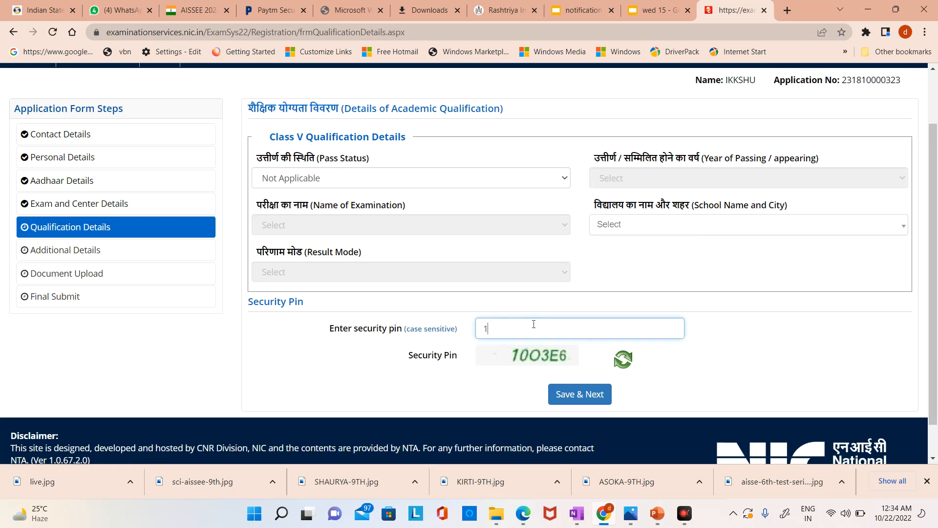
text(0)
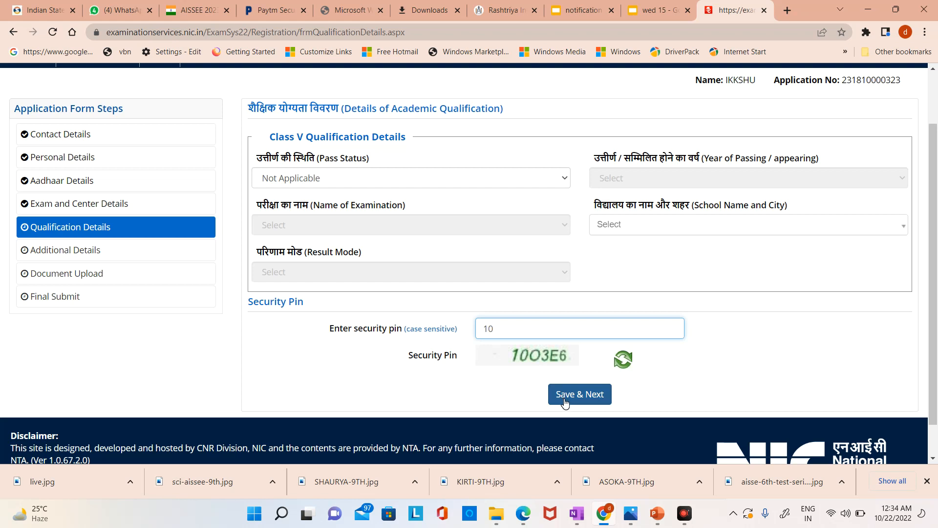
text(O3E6)
click(592, 395)
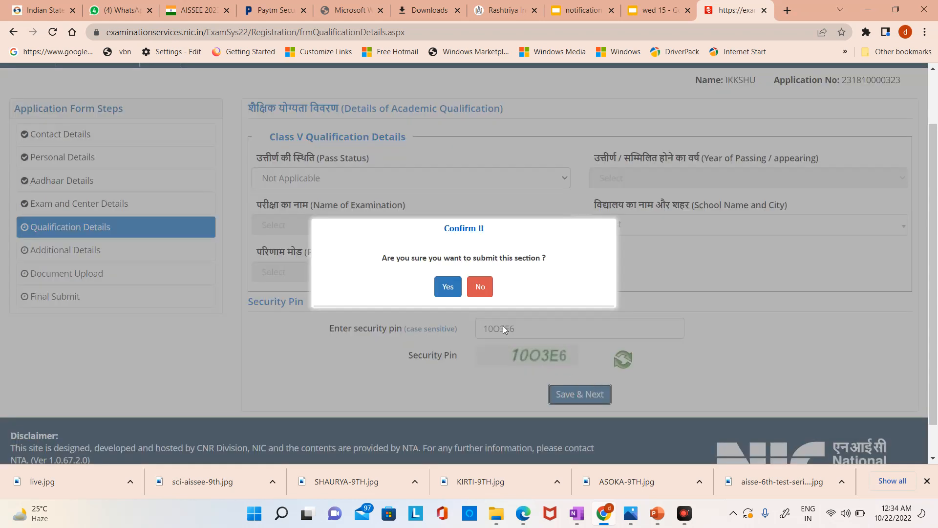
click(447, 292)
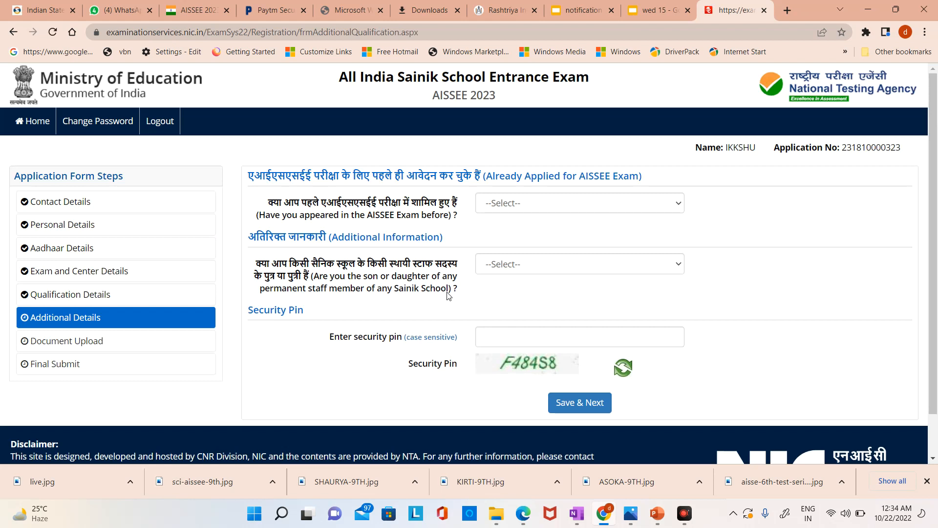
Step: Answer No to having appeared in the AISSEE exam before and No to being a Sainik School staff member's child
click(528, 203)
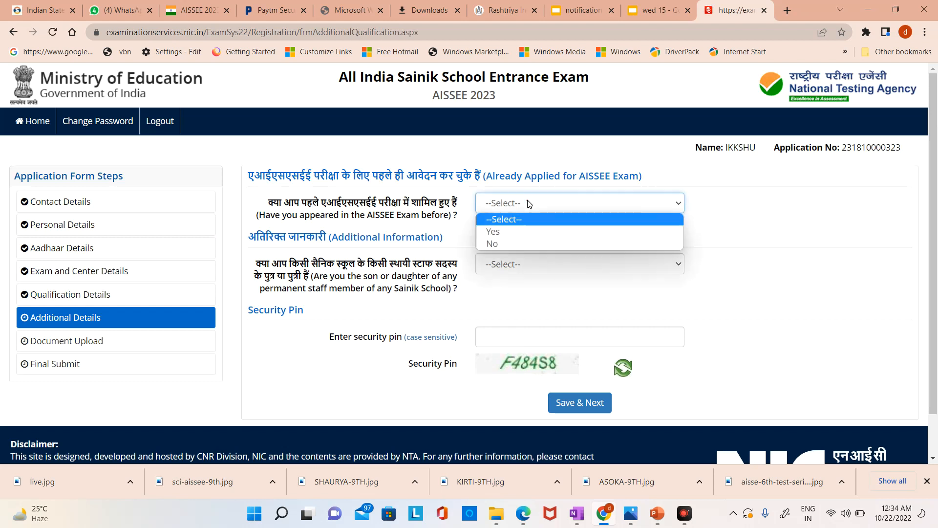
click(516, 244)
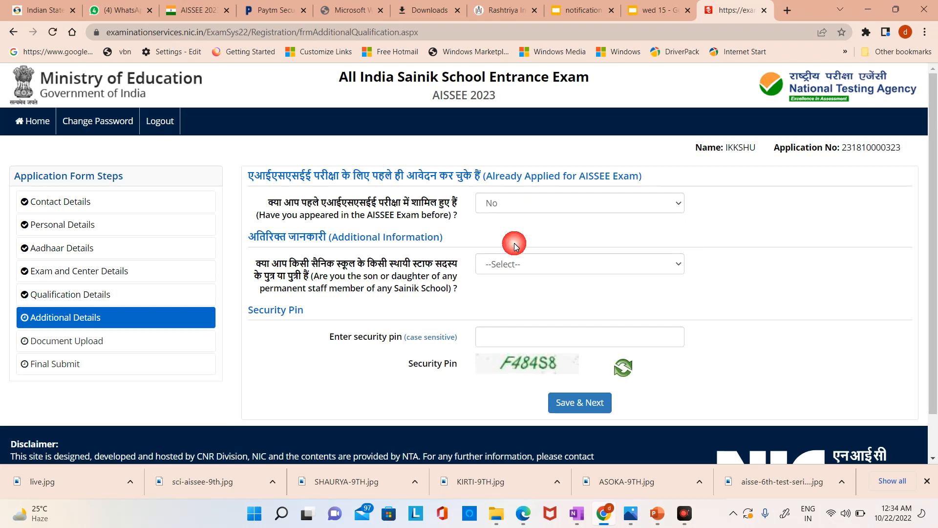
click(533, 266)
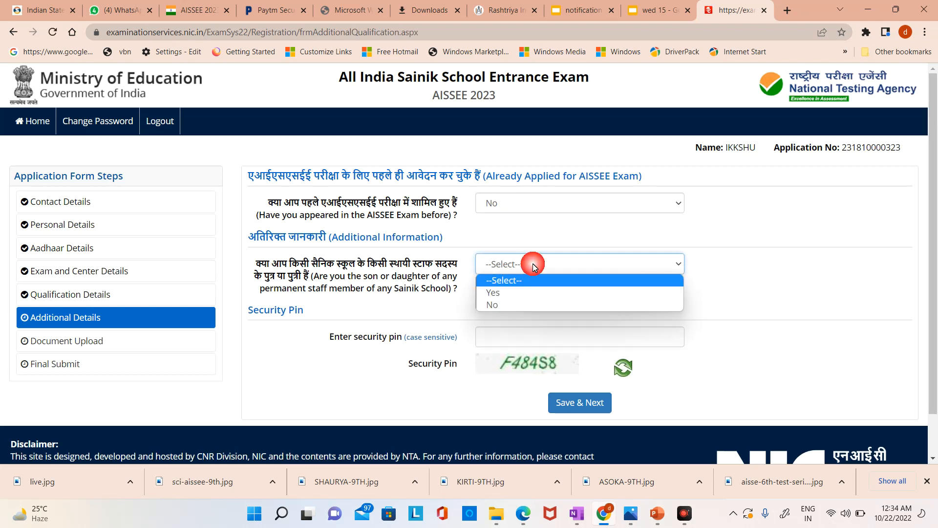
click(523, 292)
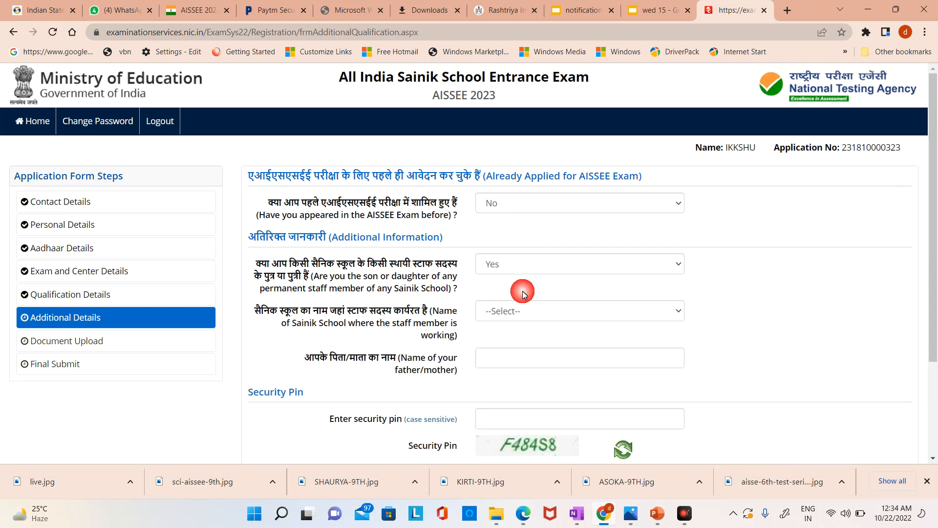
click(525, 267)
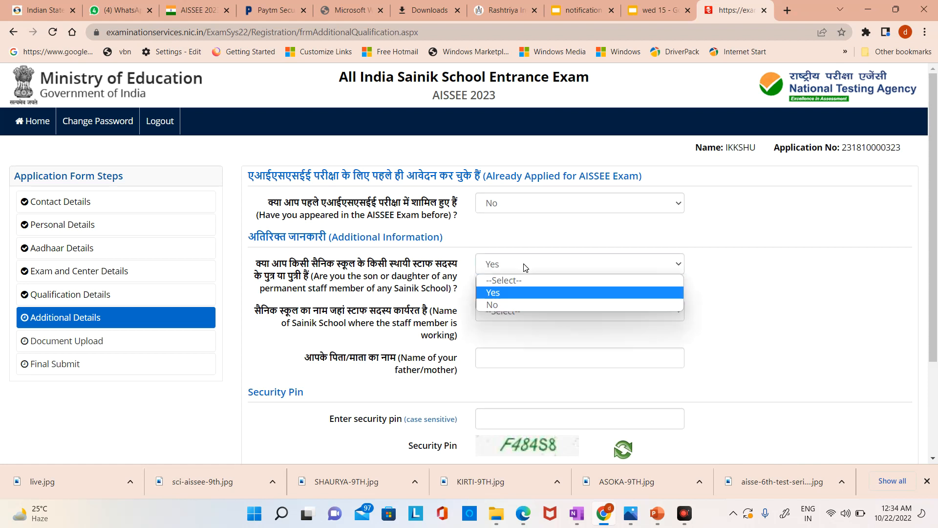
click(514, 305)
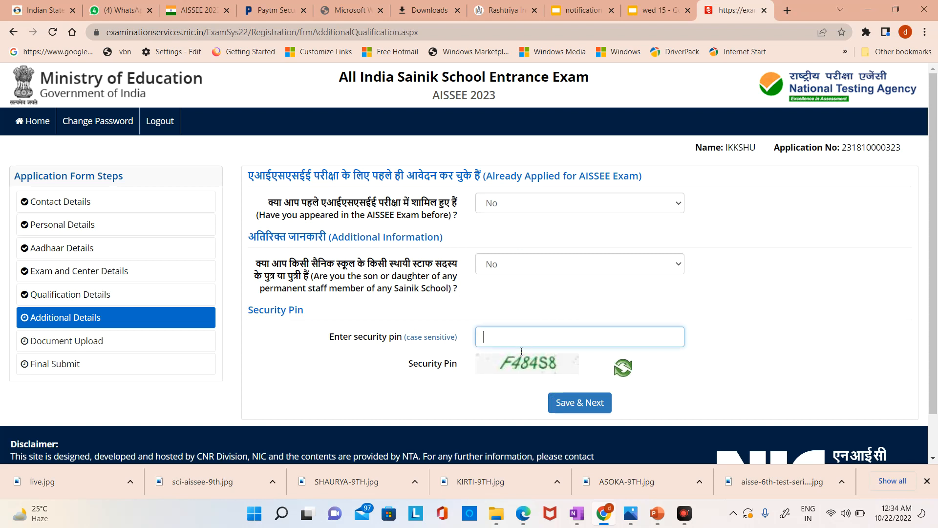
Step: Try to save and submit the additional details section with the security pin, and dismiss the resulting message
text(F584S8)
click(587, 404)
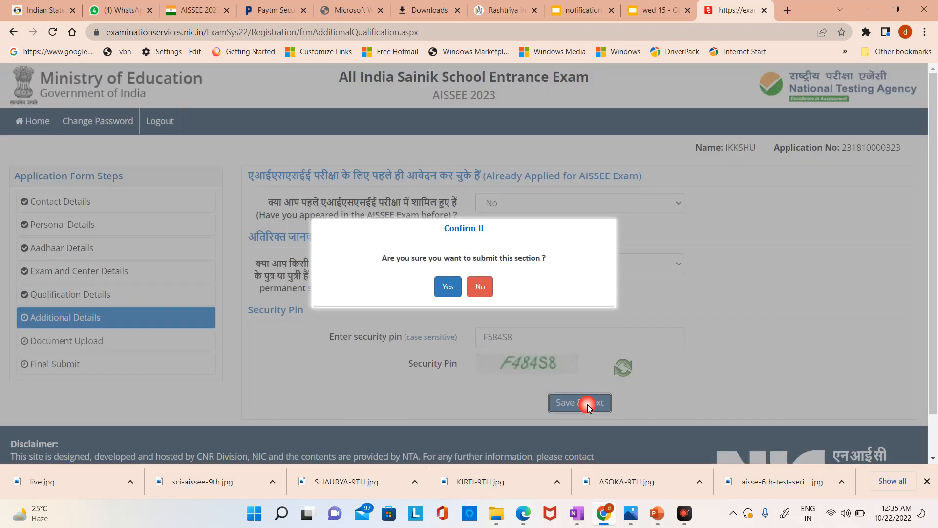
click(451, 292)
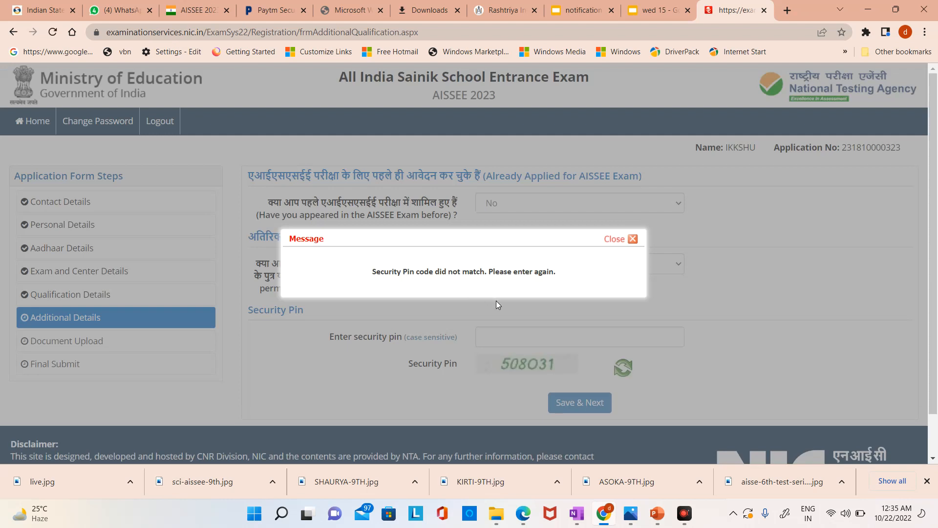
click(632, 238)
Step: Enter the refreshed security pin, then save the additional details section and confirm its submission
click(528, 339)
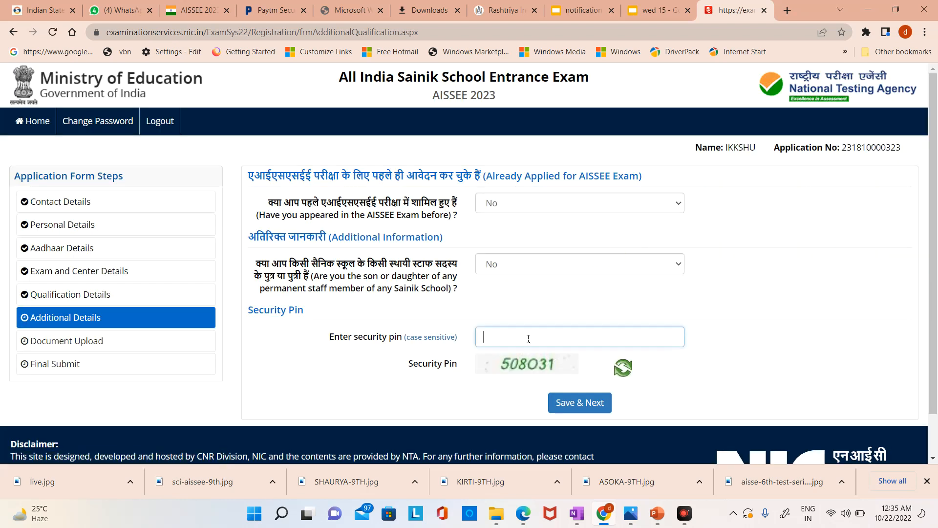
text(508O31)
click(574, 411)
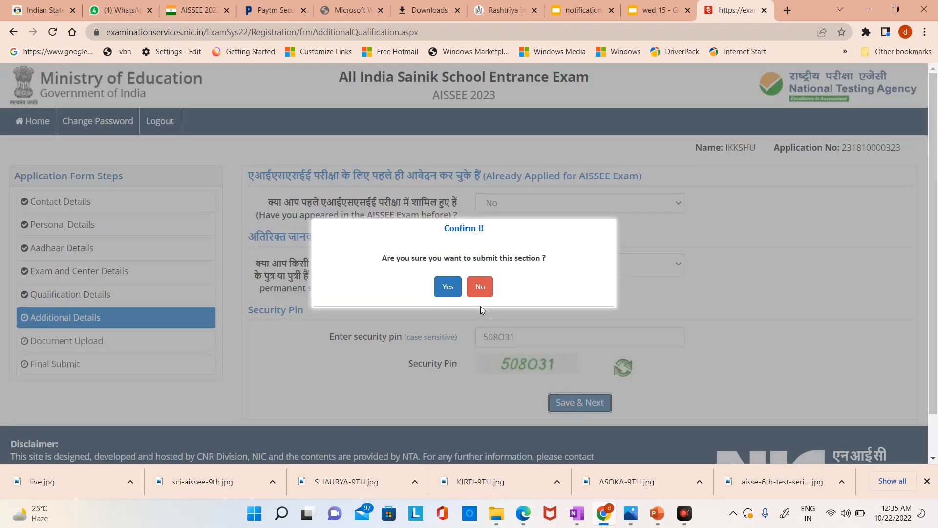
click(453, 292)
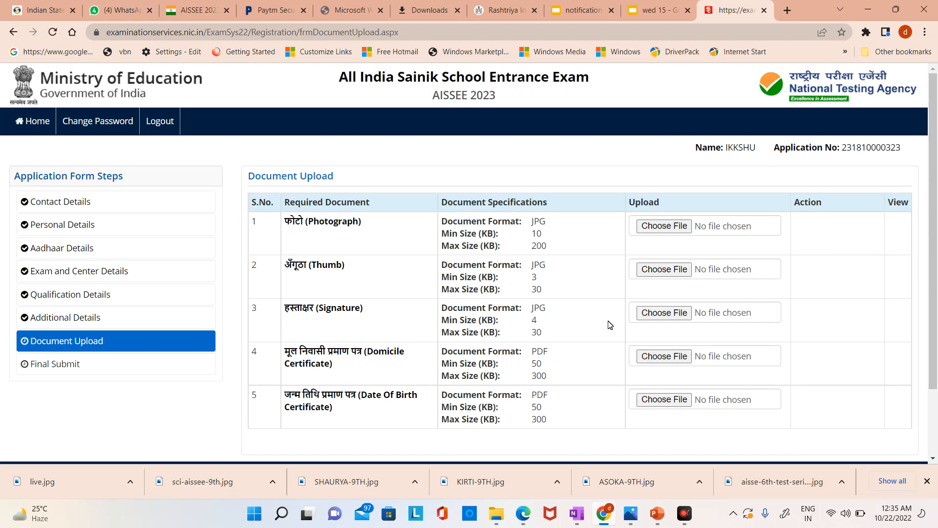
Step: Choose the scanned B.Ed. N signature JPEG from the Desktop as the file for the Photograph upload
scroll(591, 354, down, 2)
scroll(591, 354, up, 2)
click(661, 230)
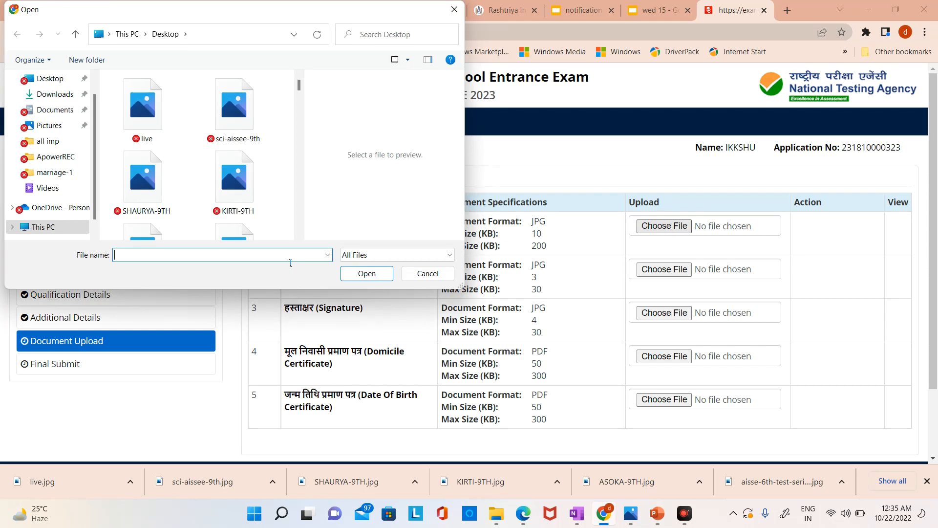
text(SC)
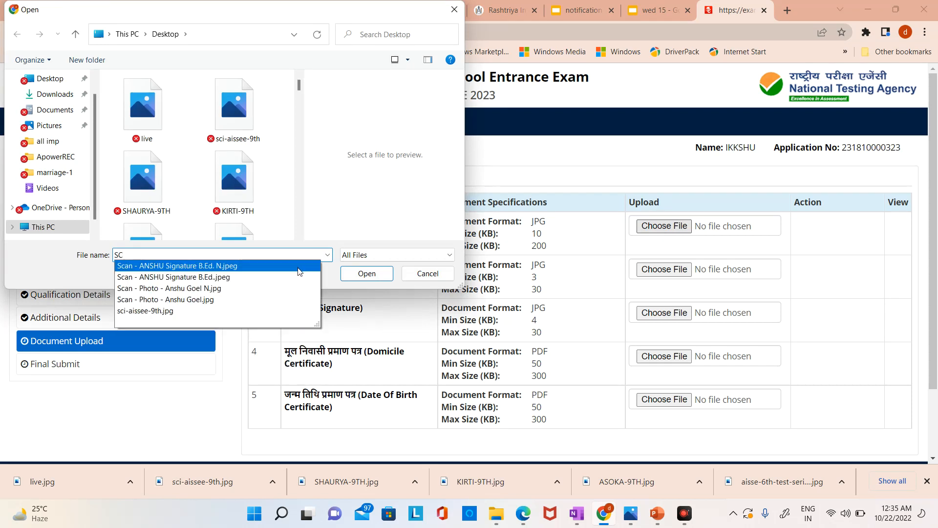
click(263, 265)
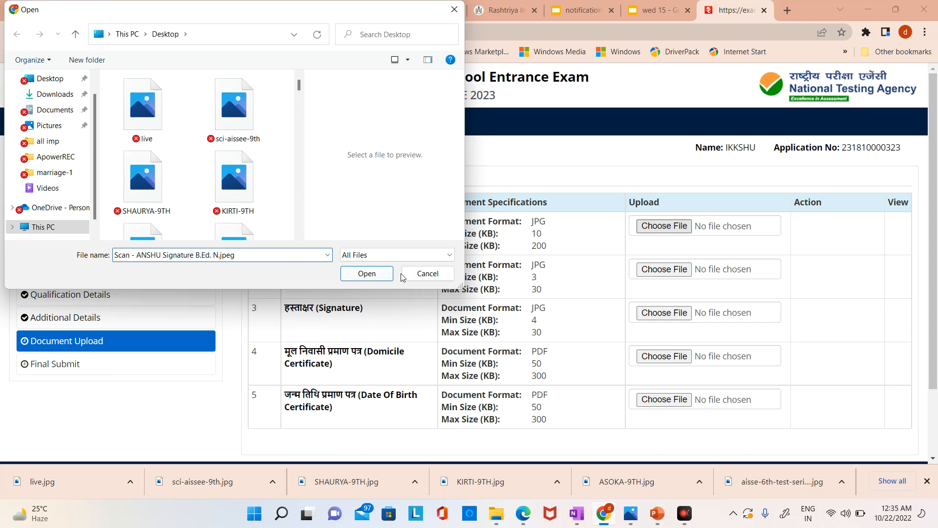
click(381, 273)
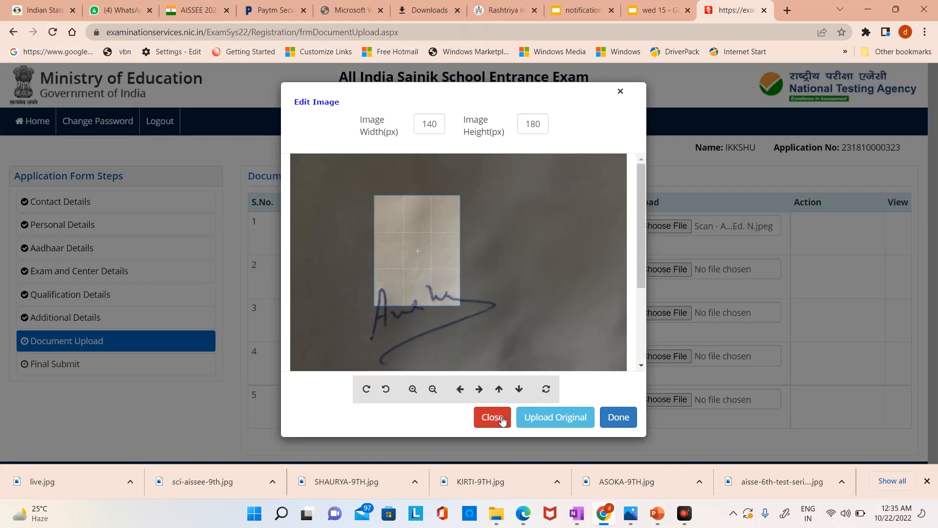
Step: Discard the signature scan and choose the scanned photo file ending in N.jpg from the Desktop for the Photograph upload
click(423, 271)
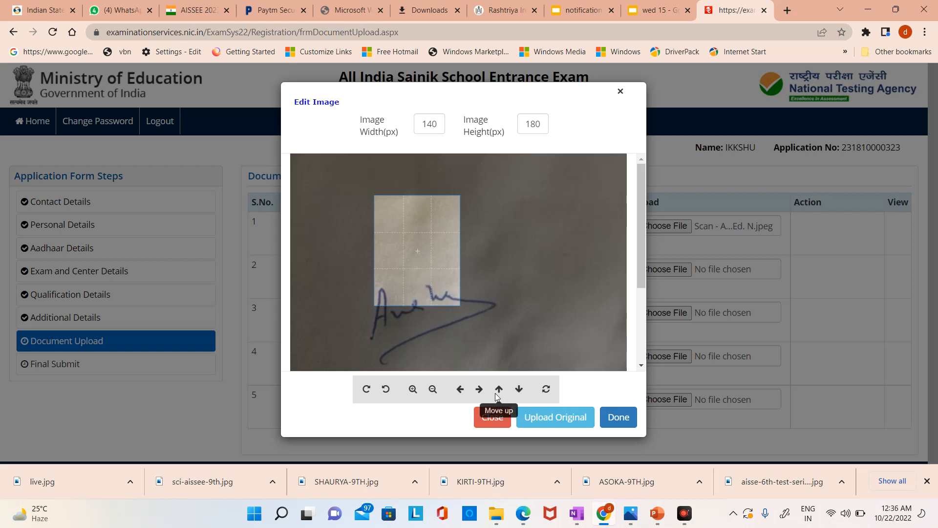
click(494, 418)
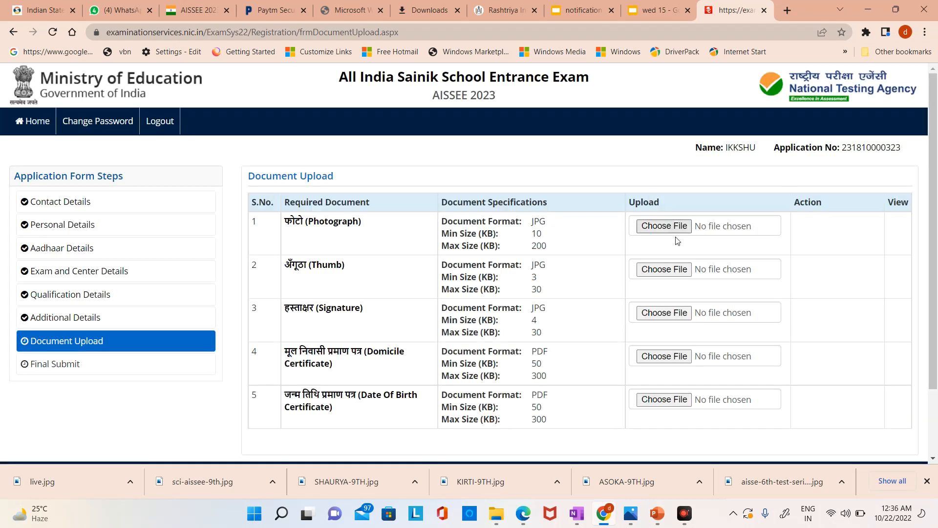
click(673, 226)
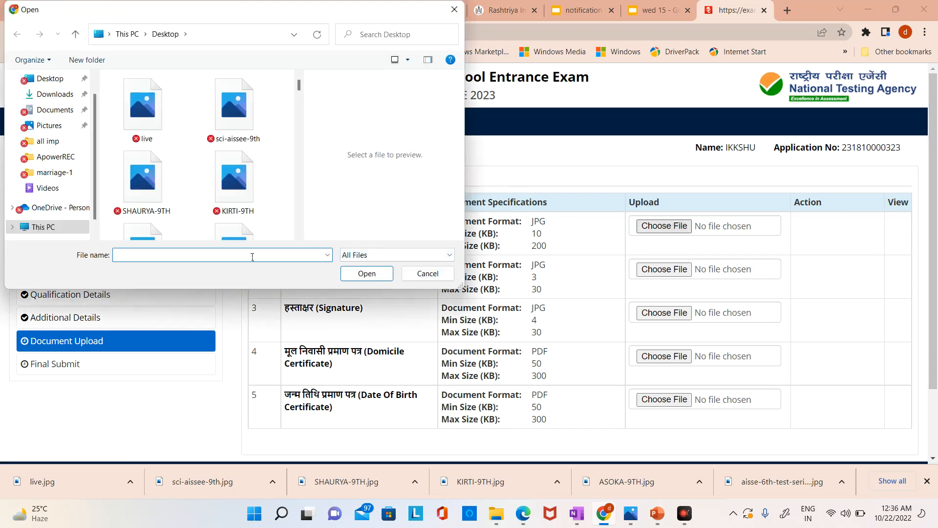
text(SC)
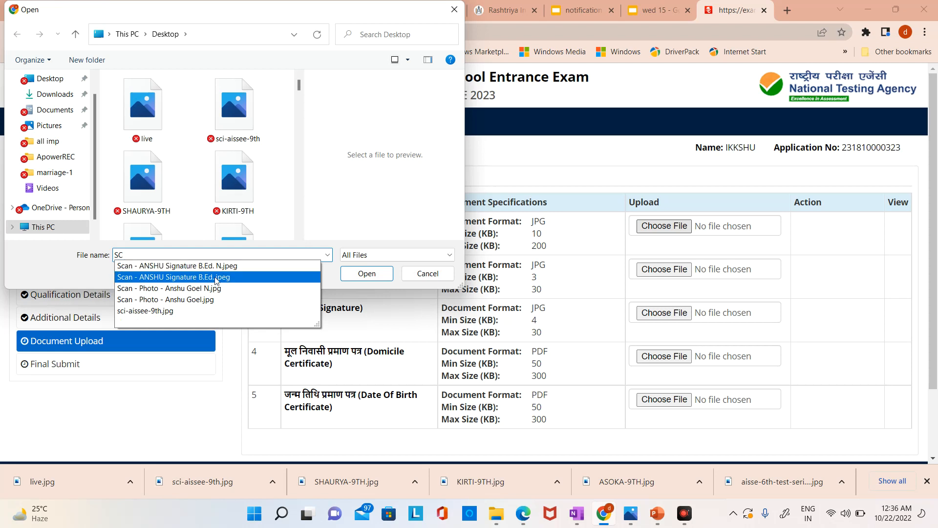
click(198, 289)
click(364, 274)
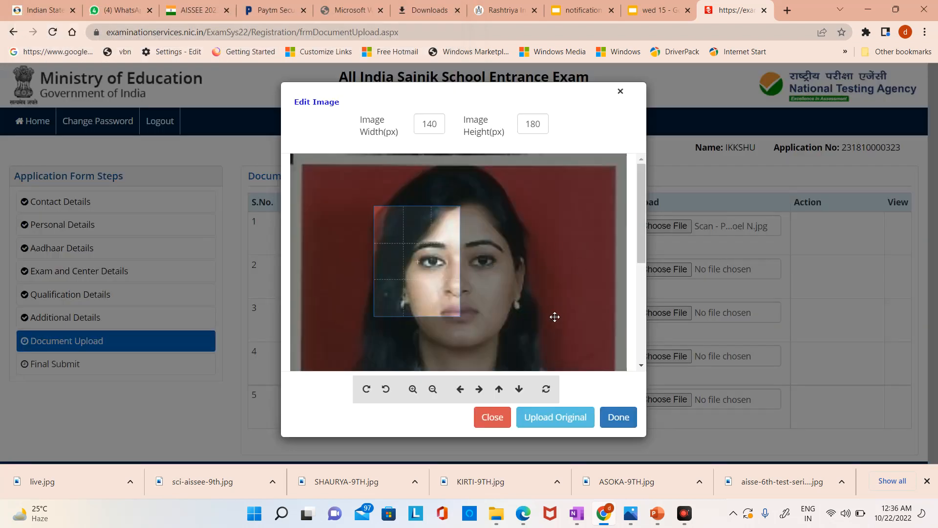
Step: Try to upload the original, uncropped version of the chosen photo as the Photograph, and dismiss the resulting message
drag(448, 276, 498, 288)
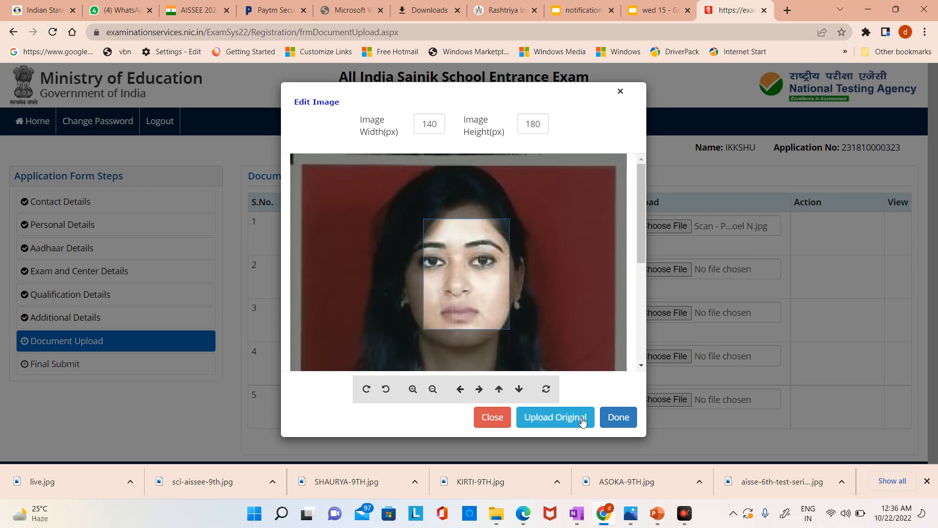
click(556, 417)
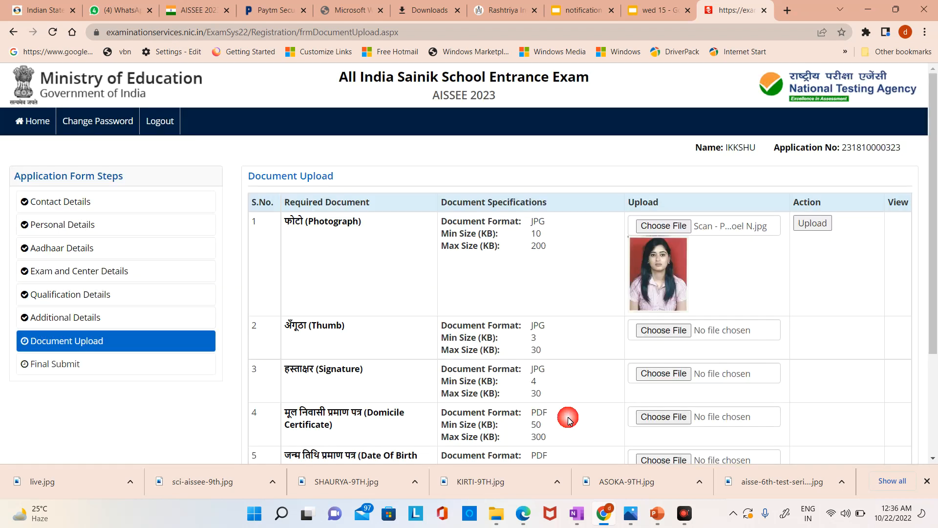
click(822, 226)
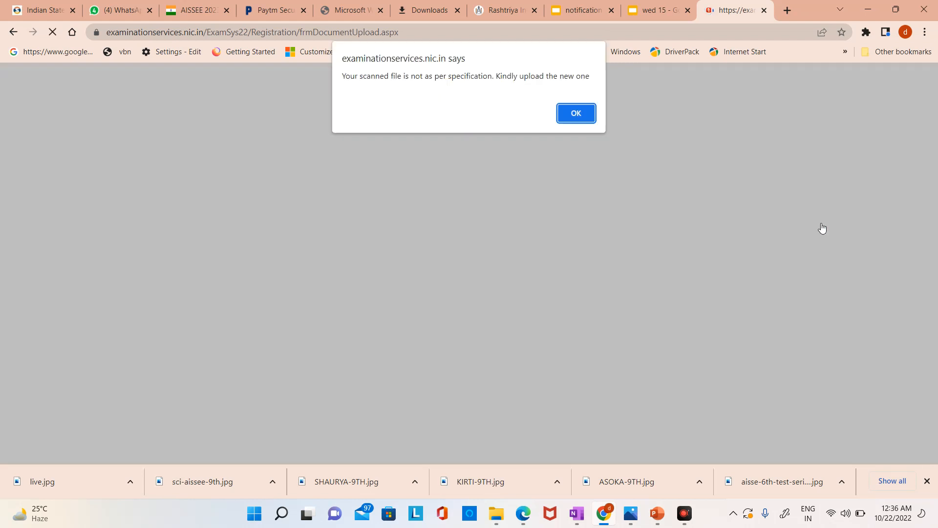
click(575, 117)
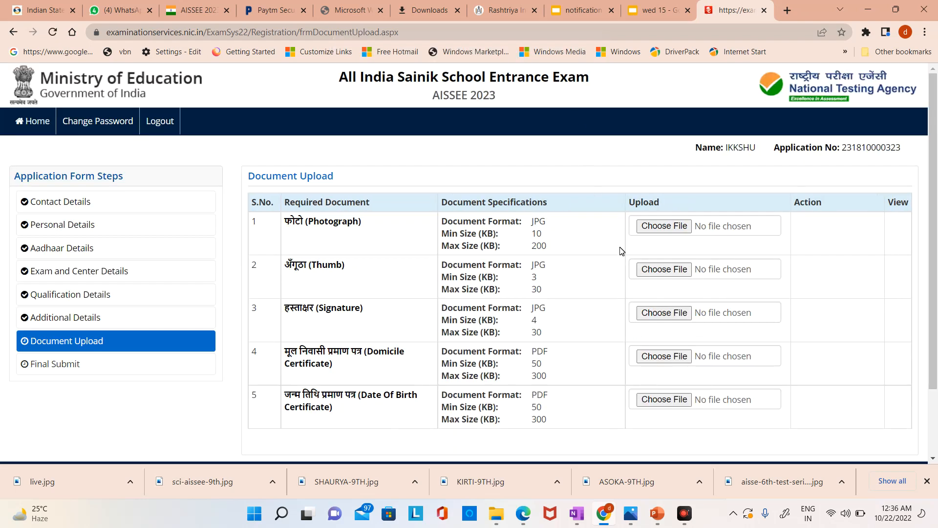
Step: Try to upload a 140 by 180 px crop of the scanned photo JPG without a number or N suffix as the Photograph, and dismiss the message
click(664, 227)
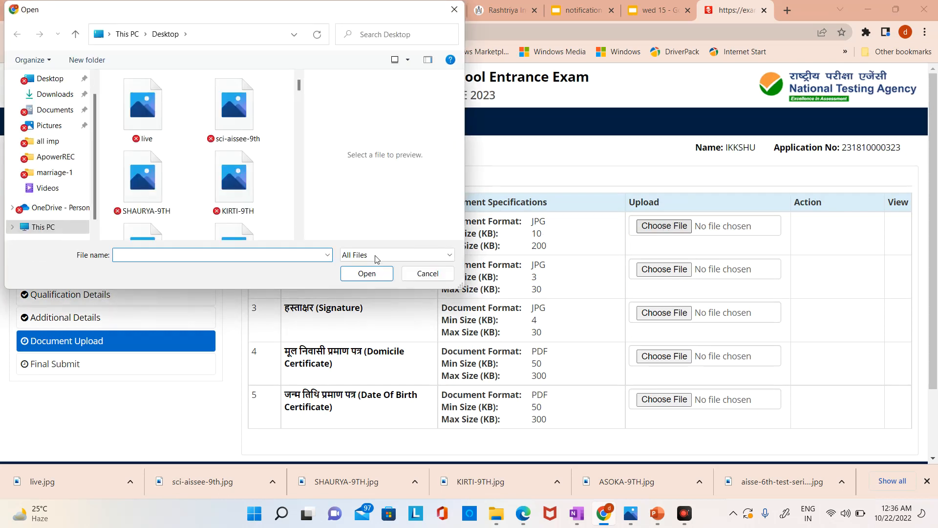
click(223, 261)
text(SC)
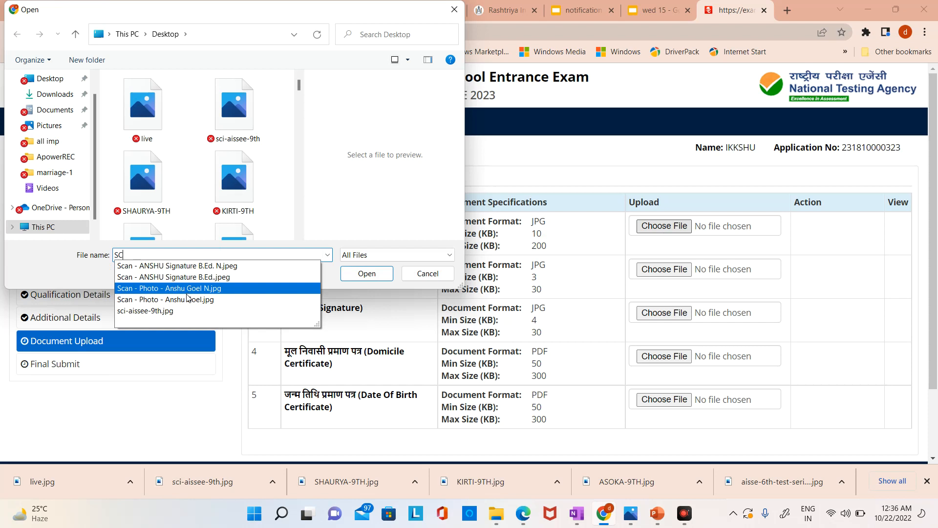
click(186, 300)
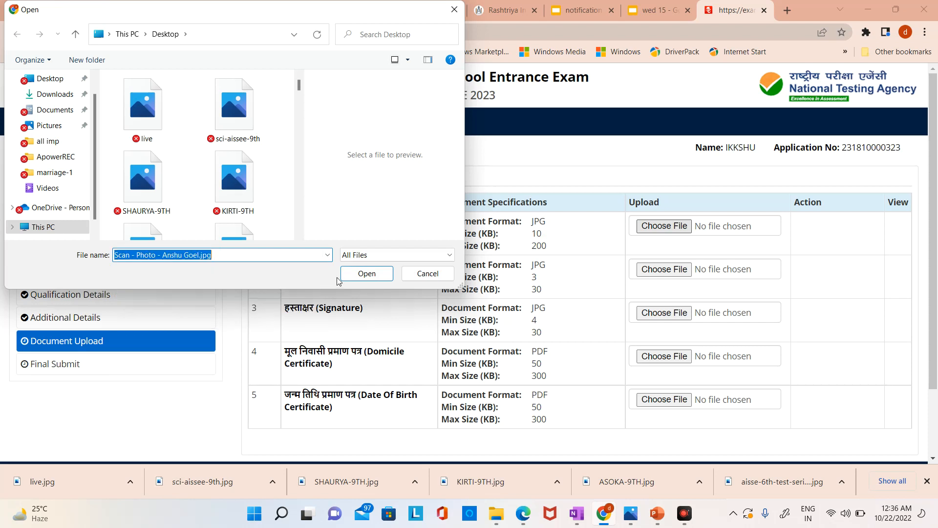
click(360, 275)
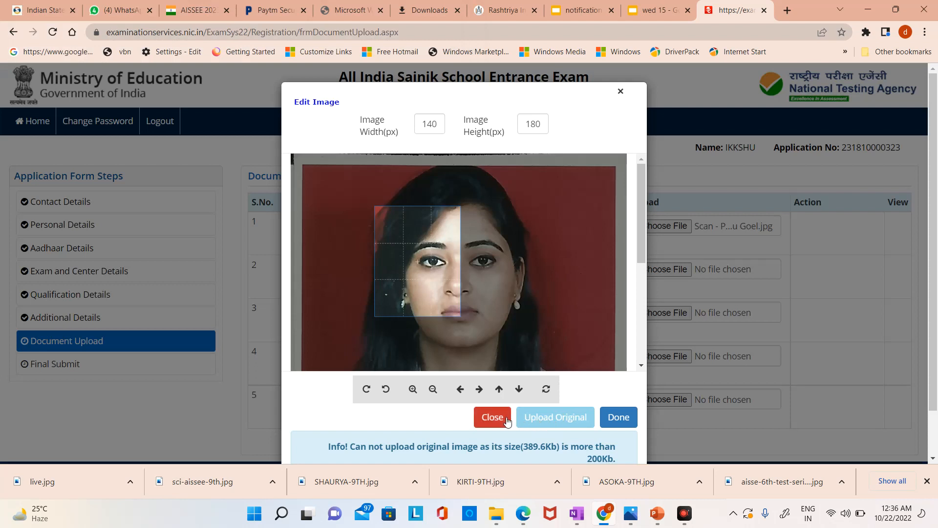
click(629, 419)
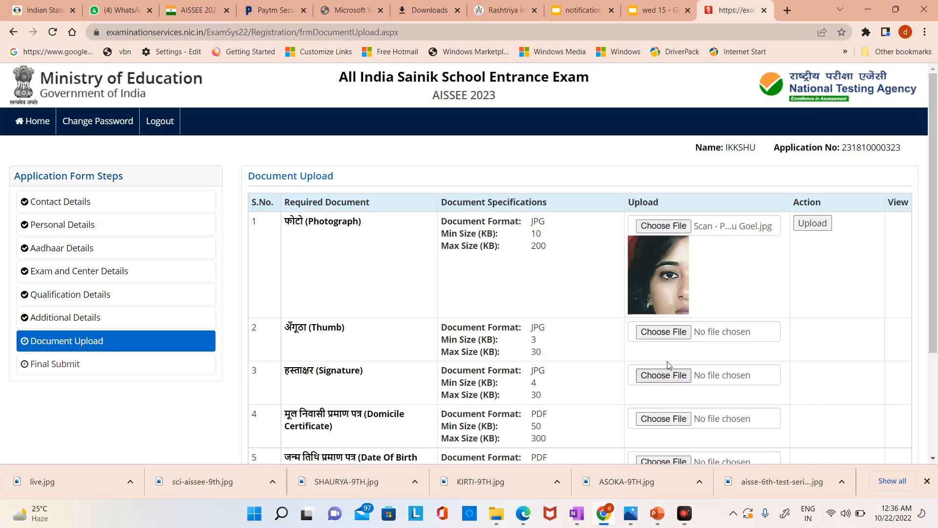
click(801, 228)
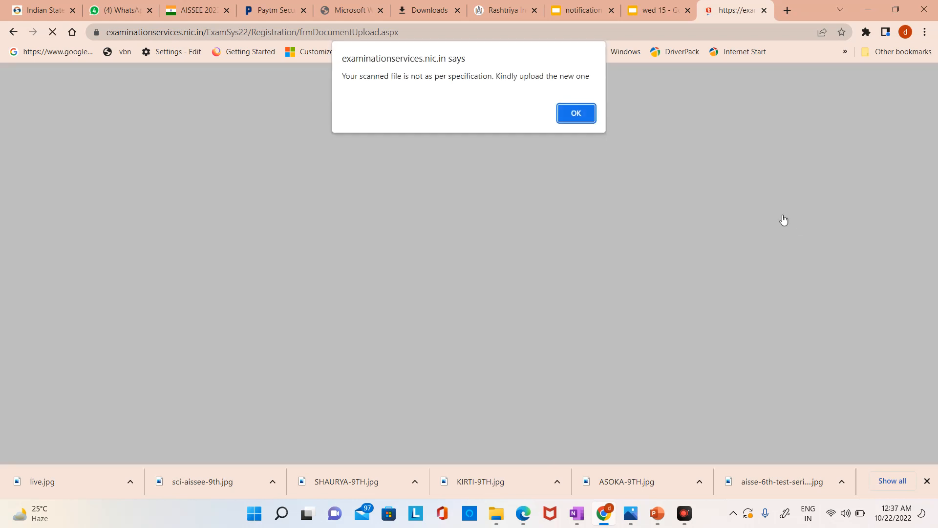
click(576, 109)
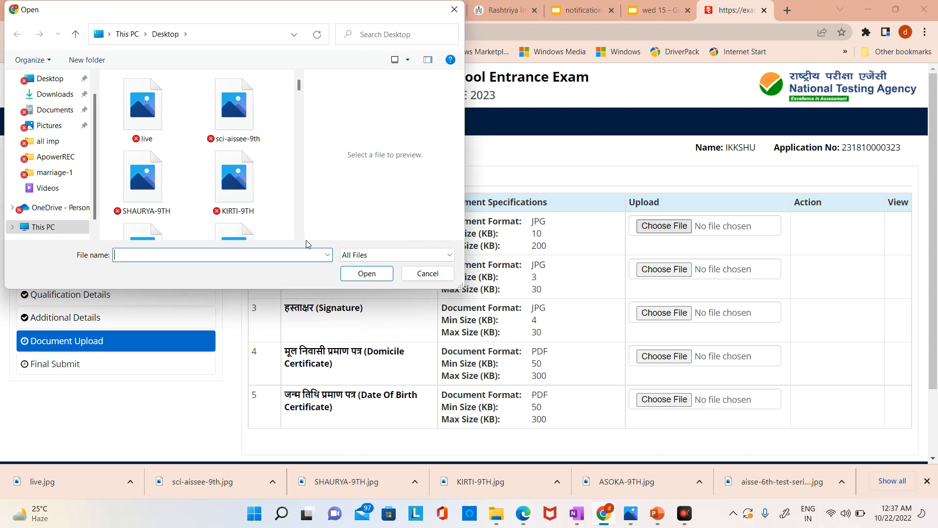
Step: Try to upload the original scanned B.Ed. signature JPEG without the N suffix as the Photograph, and dismiss the message
text(SCA)
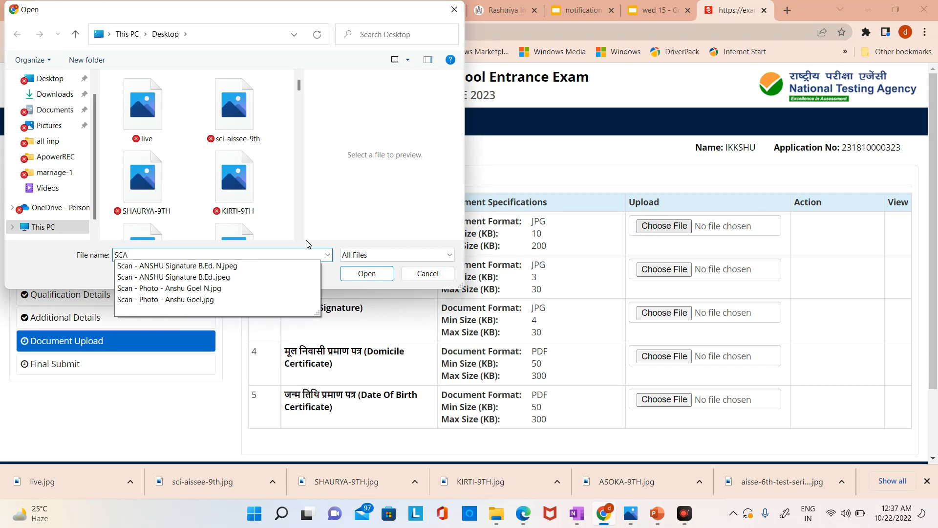
click(202, 276)
click(375, 273)
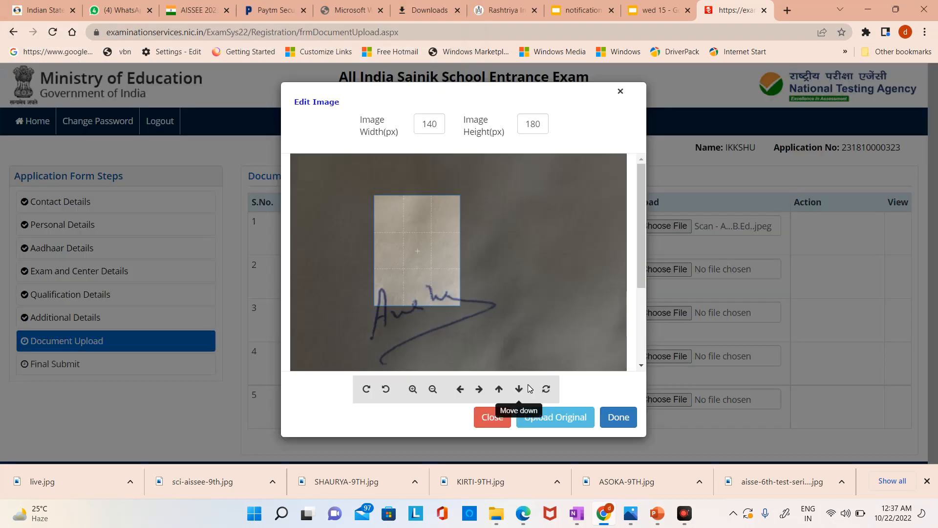
mouse_move(442, 270)
mouse_down()
mouse_move(442, 293)
mouse_move(459, 315)
mouse_up()
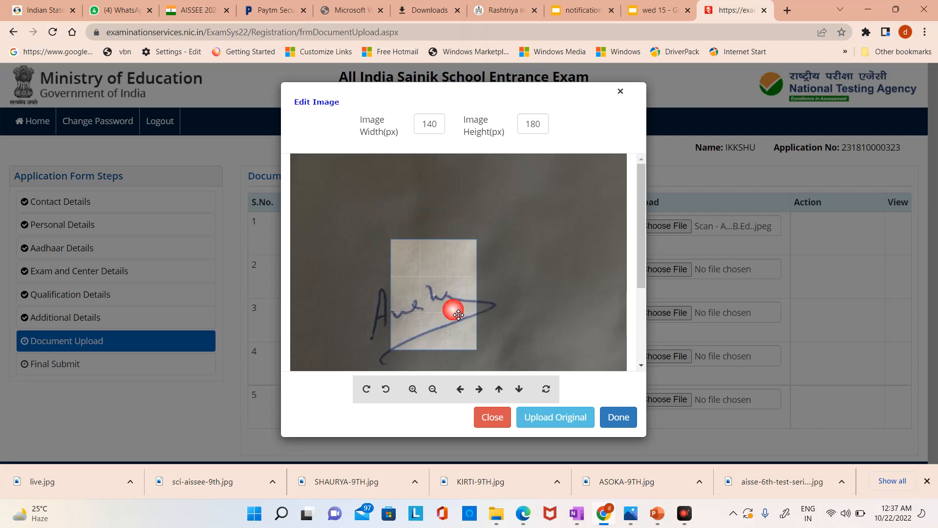
click(540, 420)
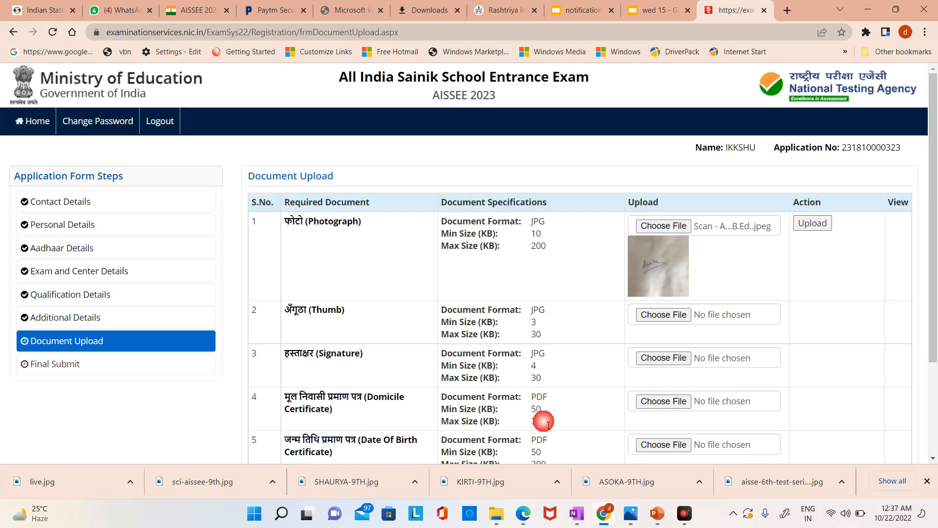
click(812, 225)
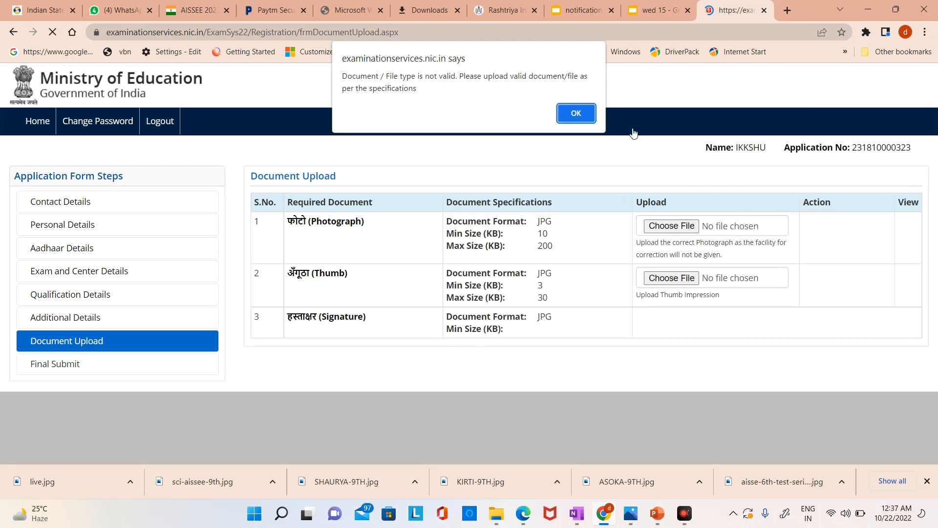
click(576, 113)
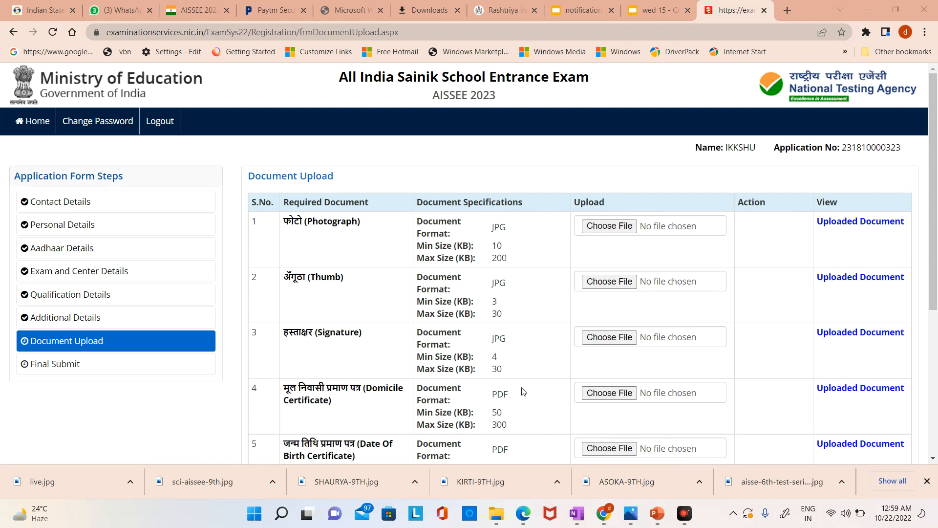
Step: Choose the scanned B.Ed. 2N signature JPG from the Desktop as the file for the Signature upload
scroll(522, 391, down, 2)
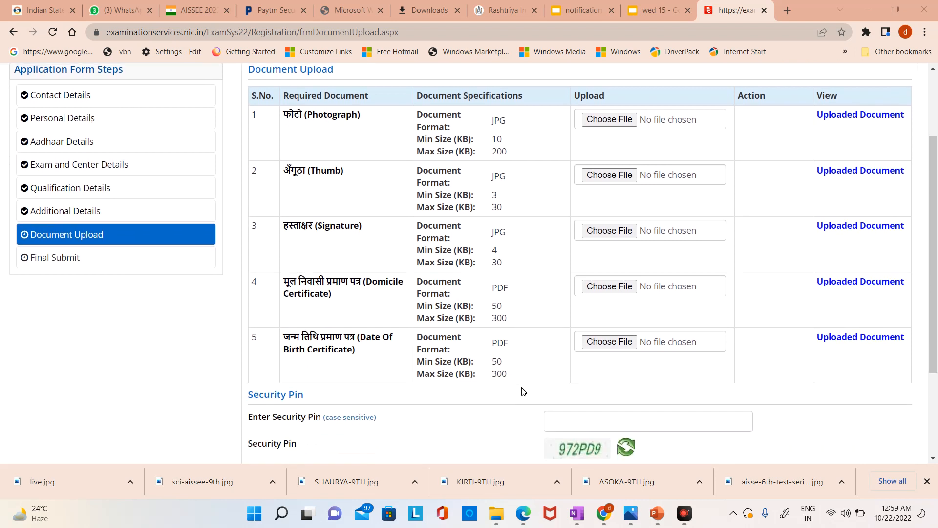
scroll(522, 391, down, 1)
scroll(522, 391, up, 2)
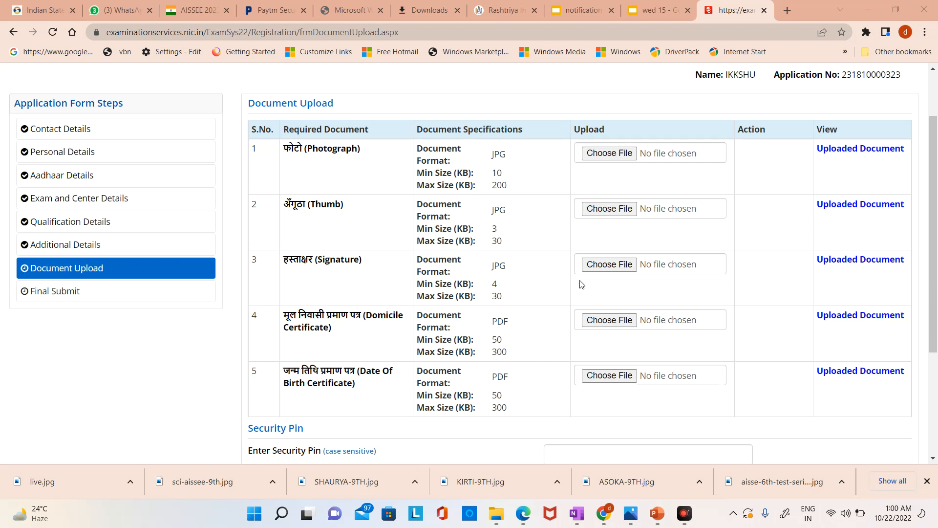
click(604, 268)
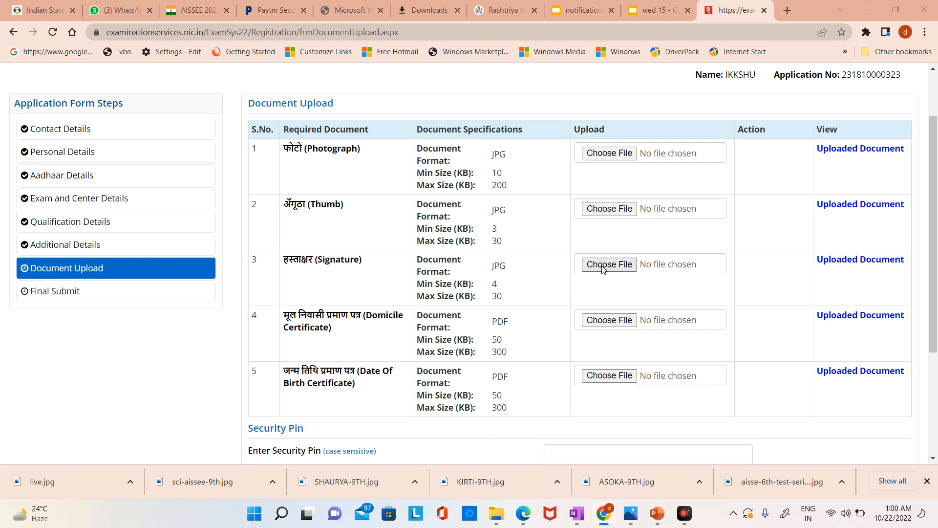
text(Sl)
text(G)
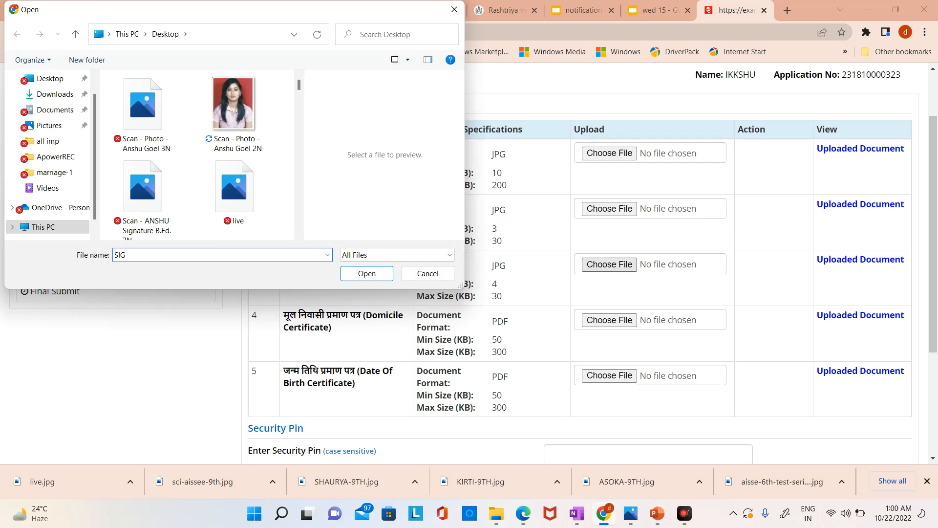
key(BackSpace)
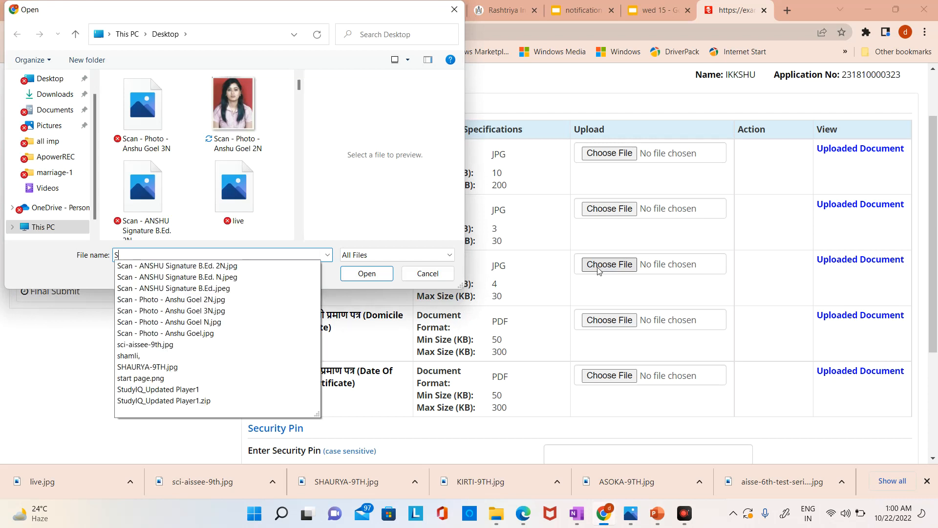
click(248, 266)
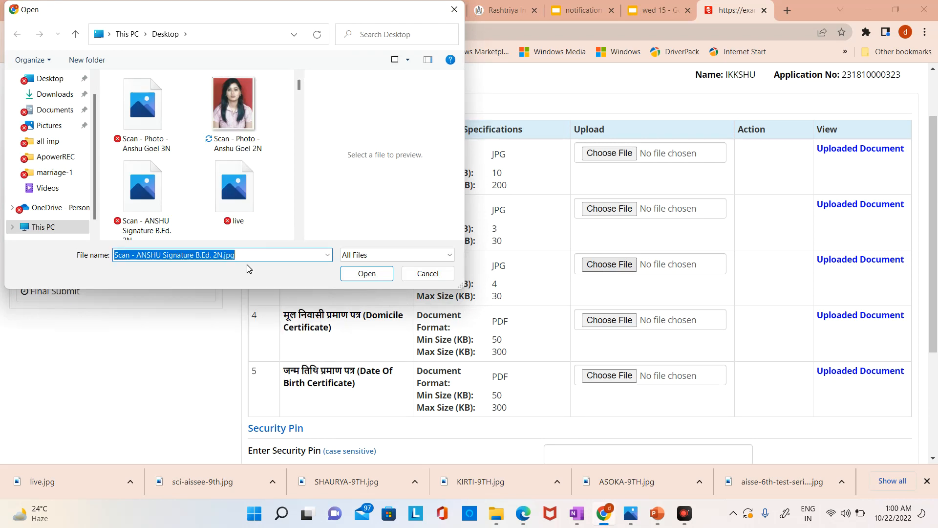
click(366, 273)
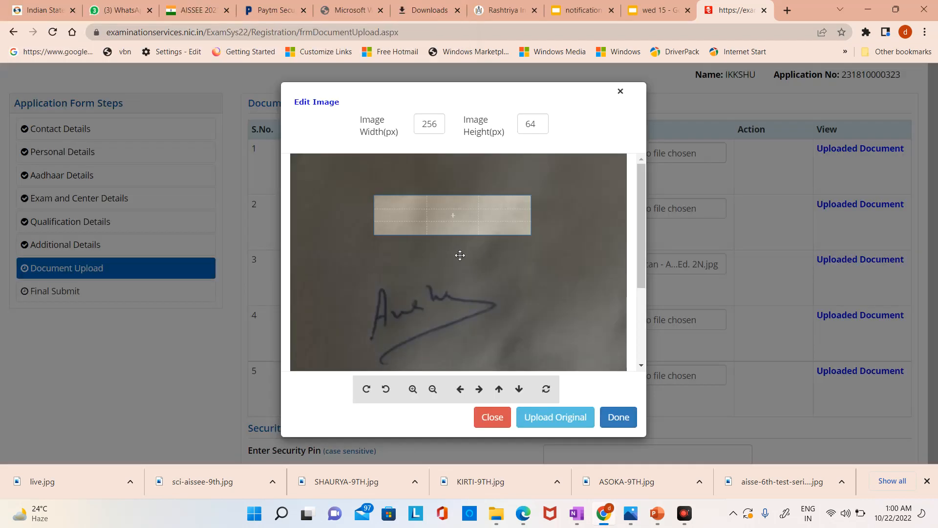
Step: Move the crop frame over the signature, upload the original image as the Signature, and acknowledge the message
drag(457, 231, 430, 319)
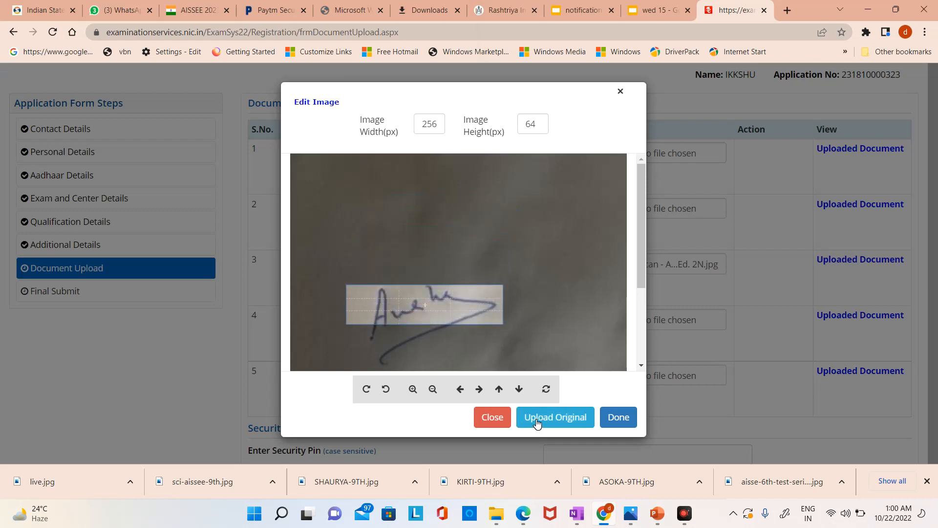
click(534, 420)
click(756, 267)
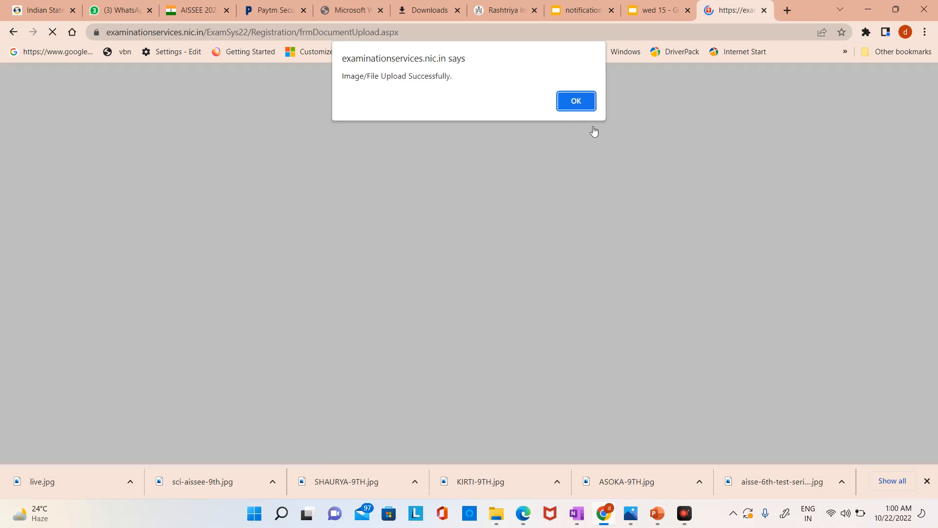
click(579, 108)
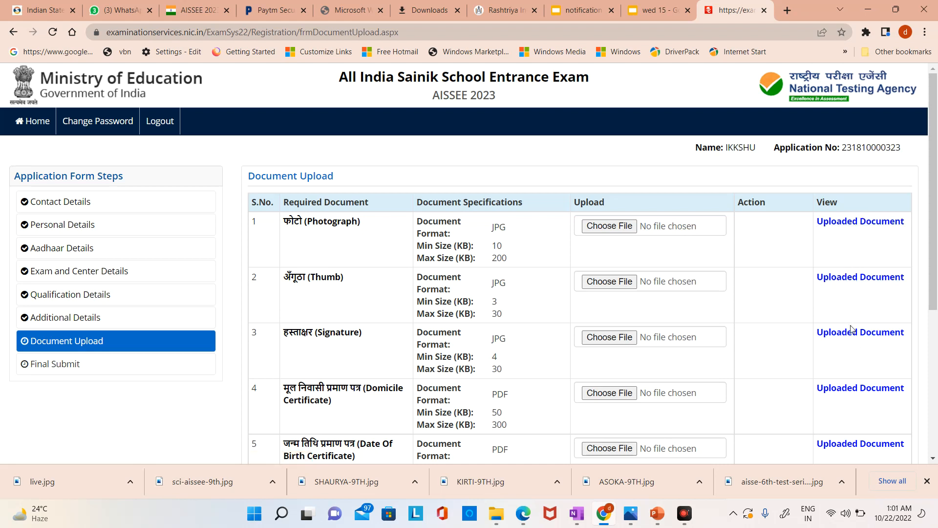
Step: Enter the security pin, save the document upload section and confirm its final submission
scroll(853, 339, down, 3)
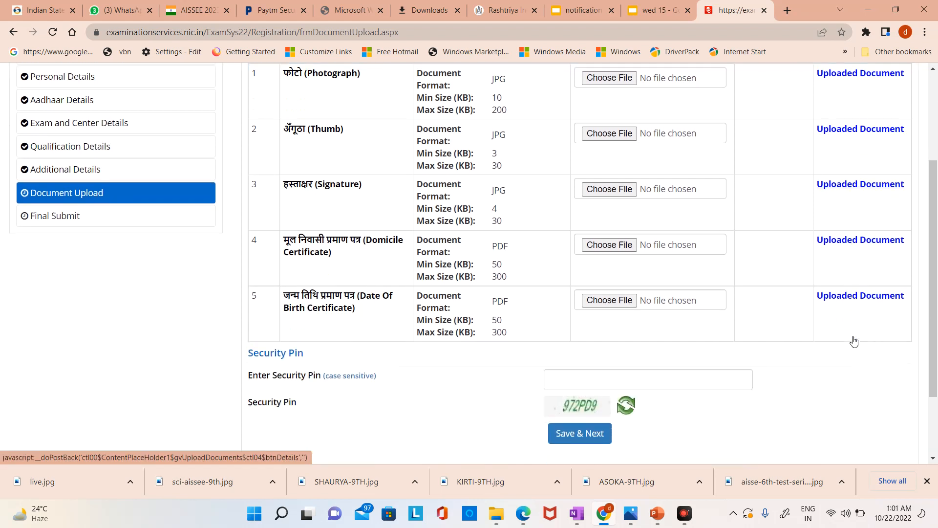
click(669, 365)
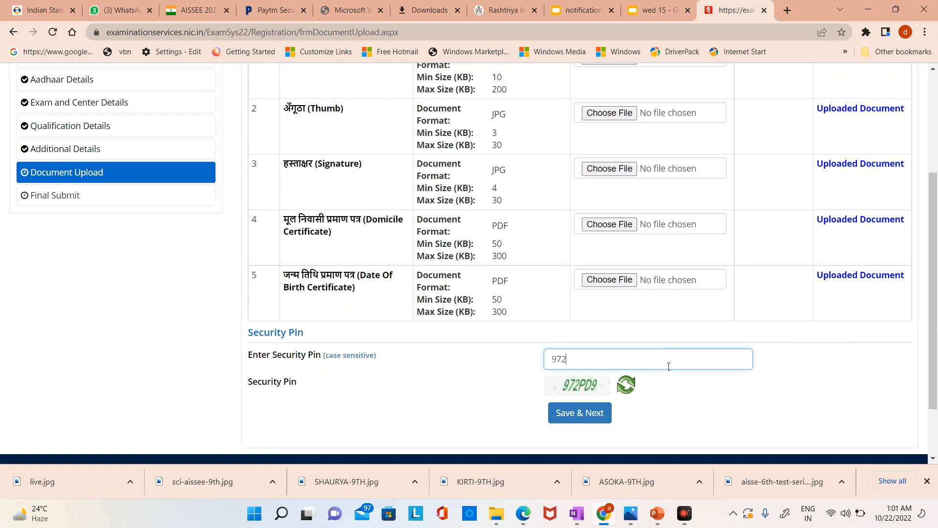
text(972PD9)
click(586, 413)
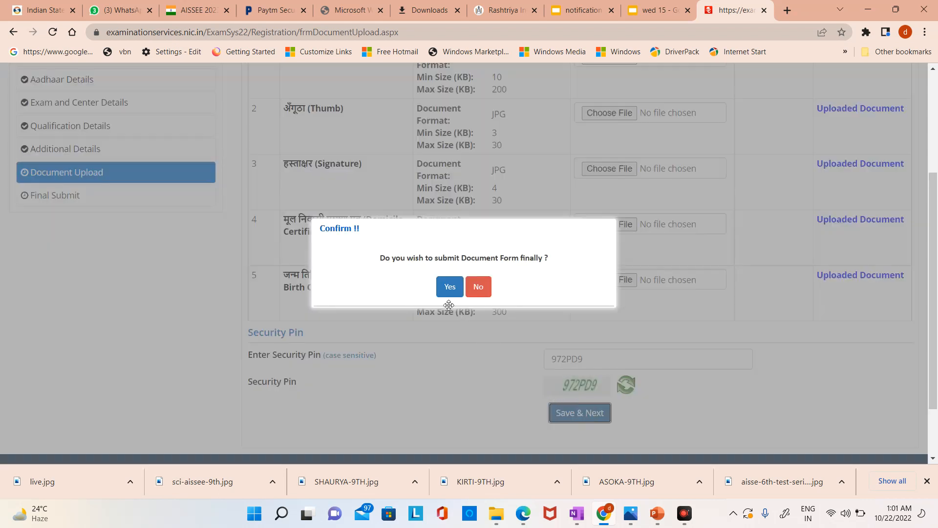
click(447, 287)
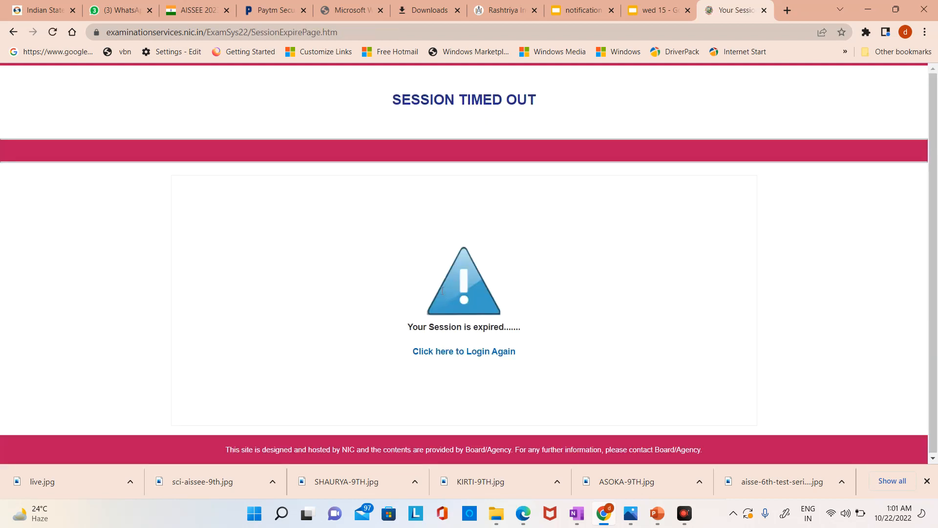
Step: Try to log in again from the expired session page and reload the page it leads to
click(473, 357)
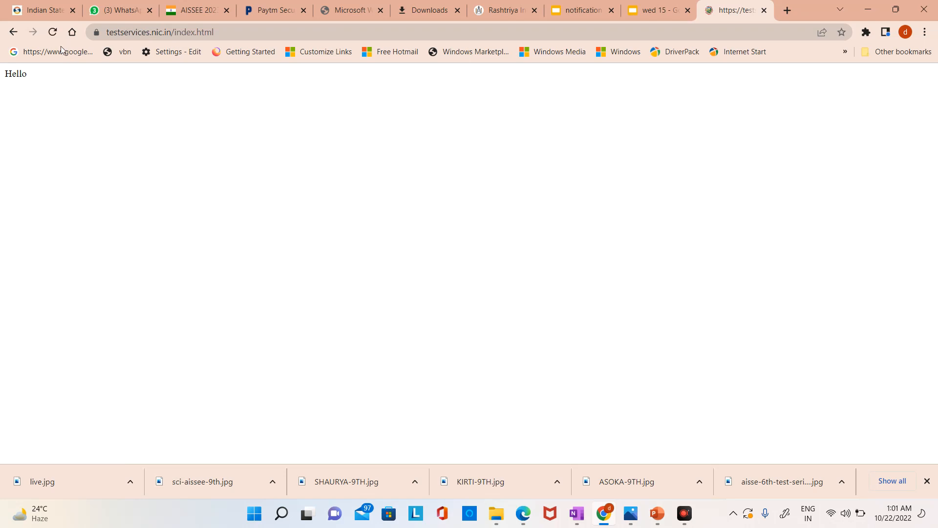
click(52, 33)
click(55, 34)
click(890, 463)
click(636, 402)
click(661, 464)
click(803, 402)
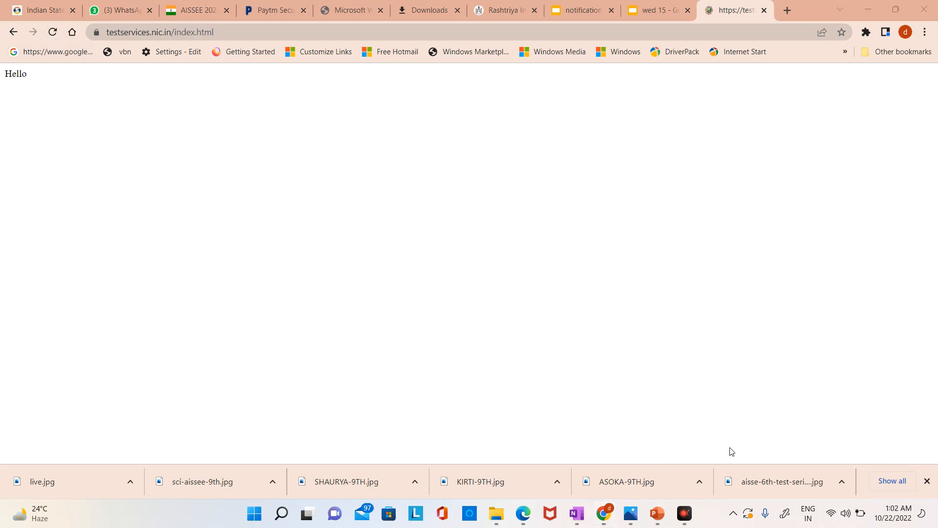
click(899, 462)
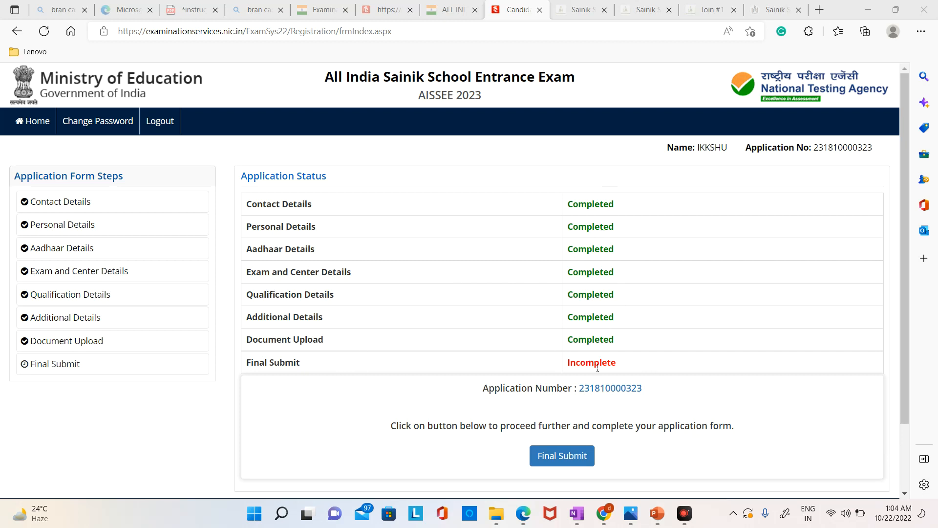
Step: Proceed from the application status to the final submission review page and dismiss the review notice
click(556, 460)
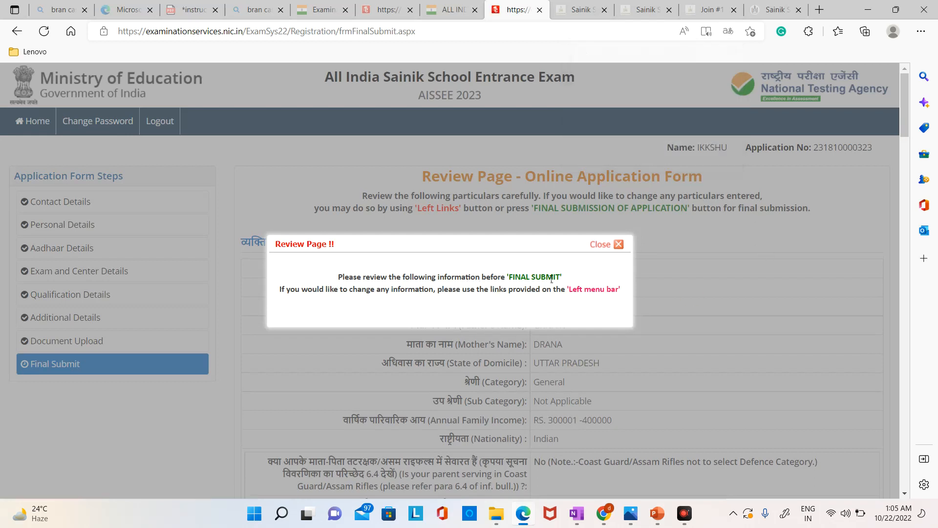
click(619, 244)
Step: Review the personal, applied-for, qualification, additional, address and uploaded document details down to the particulars checklist
scroll(544, 357, down, 3)
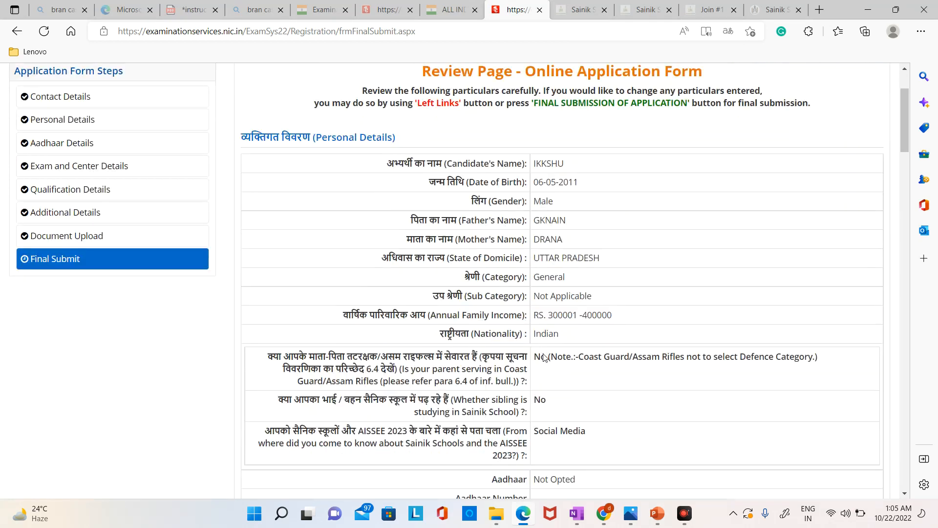
scroll(544, 356, down, 2)
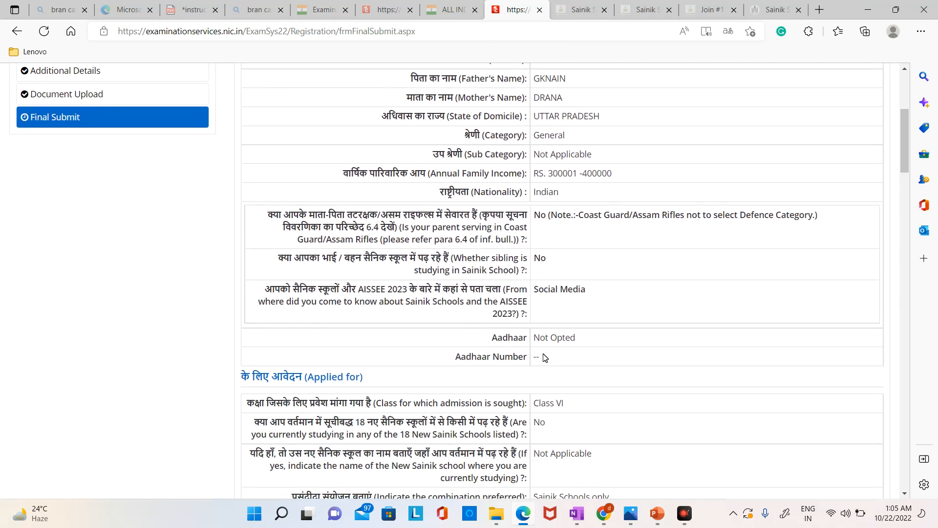
scroll(543, 357, down, 3)
scroll(543, 357, down, 5)
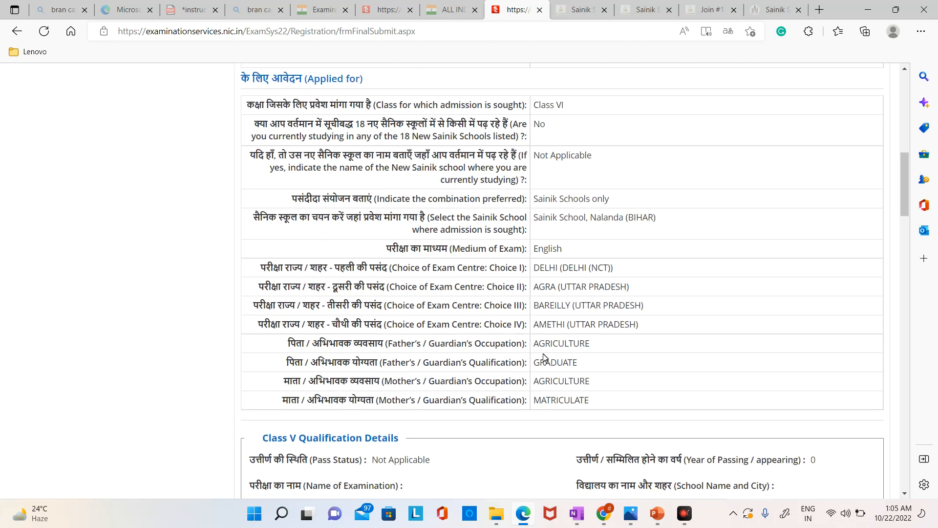
scroll(545, 358, down, 2)
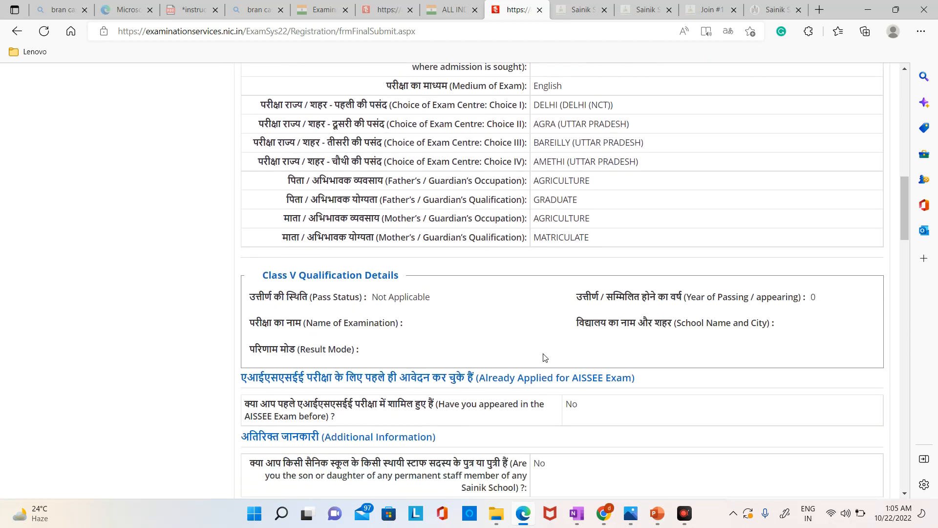
scroll(548, 358, down, 3)
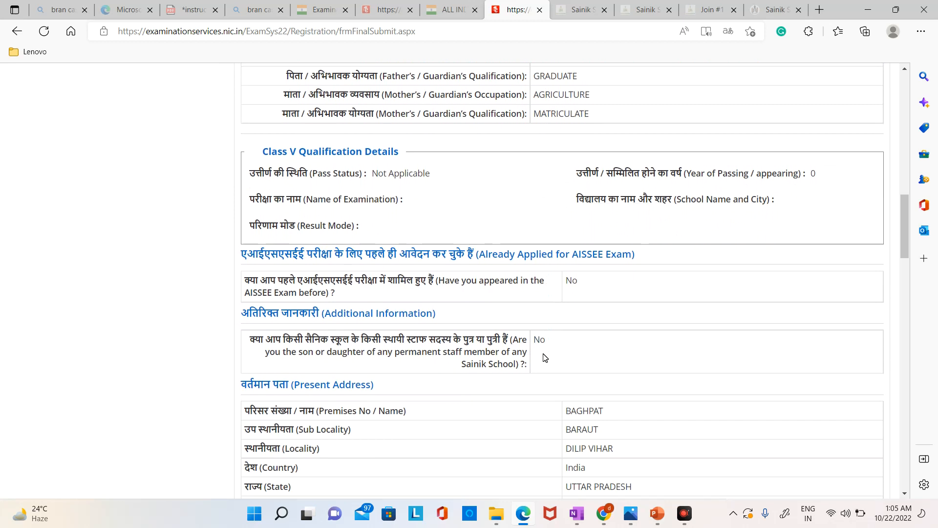
scroll(545, 357, down, 3)
scroll(544, 354, down, 3)
scroll(544, 353, down, 3)
scroll(544, 353, down, 15)
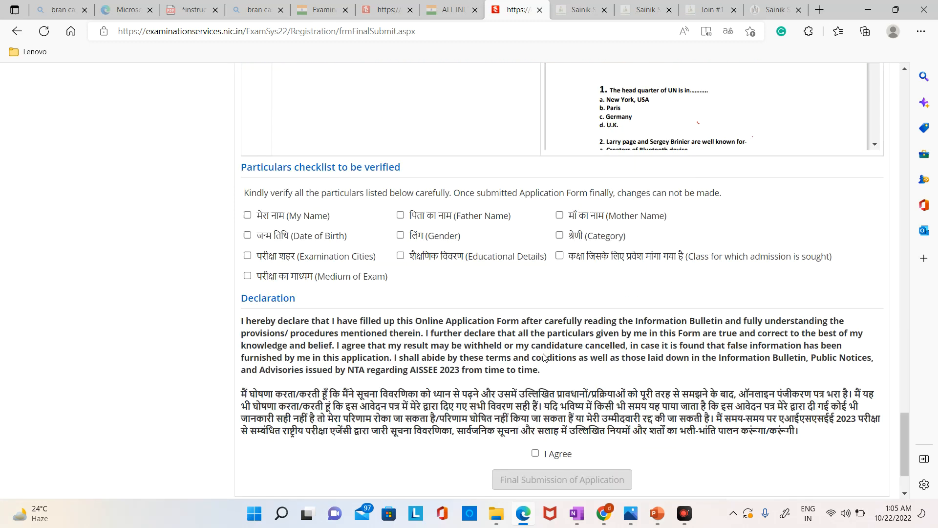
Step: Mark every item in the particulars checklist as verified, from My Name through Medium of Exam
scroll(488, 351, up, 1)
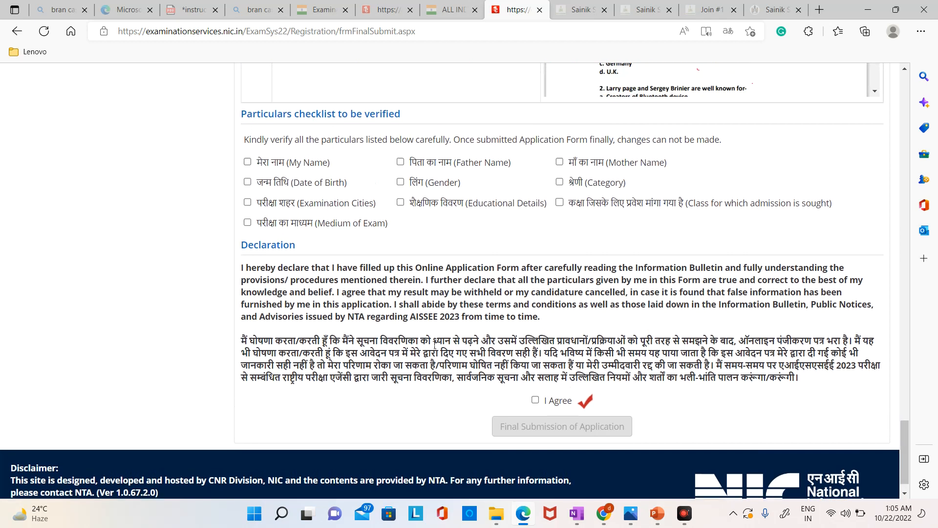
scroll(435, 345, down, 1)
scroll(434, 345, up, 1)
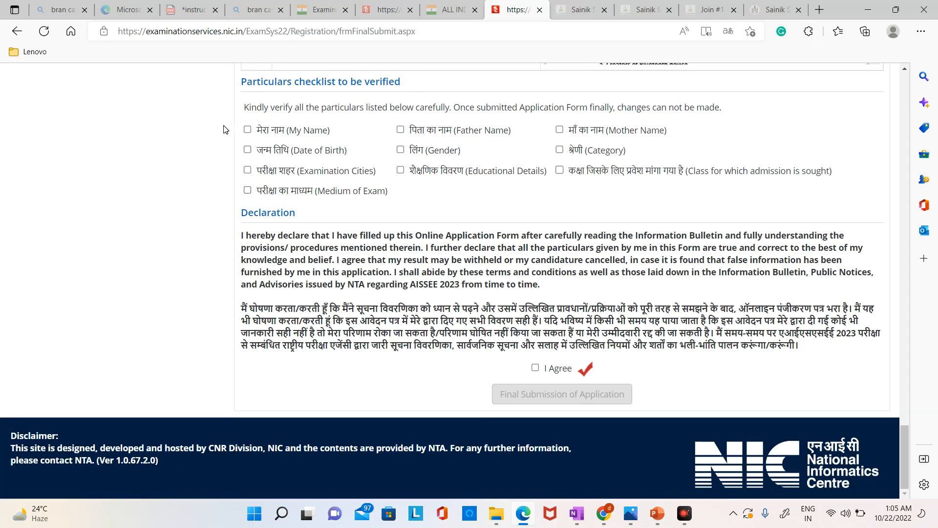
click(248, 130)
click(400, 130)
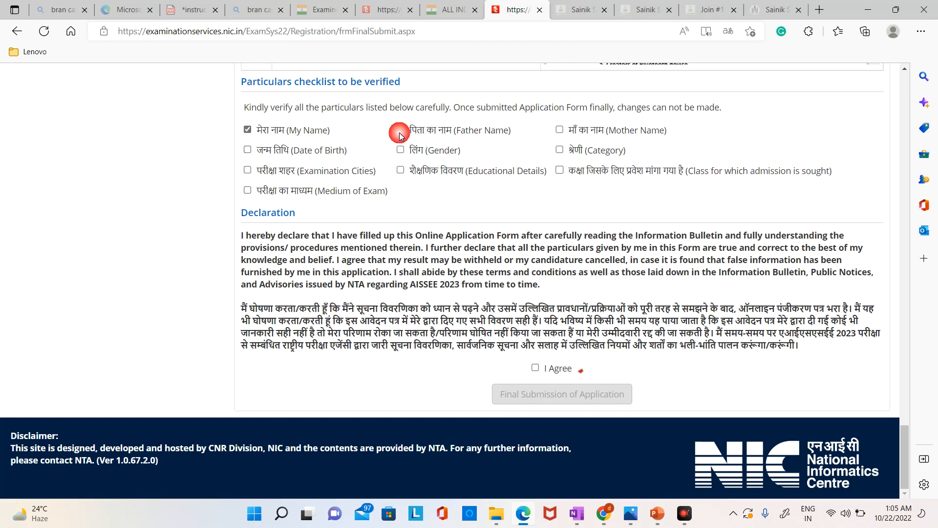
click(559, 131)
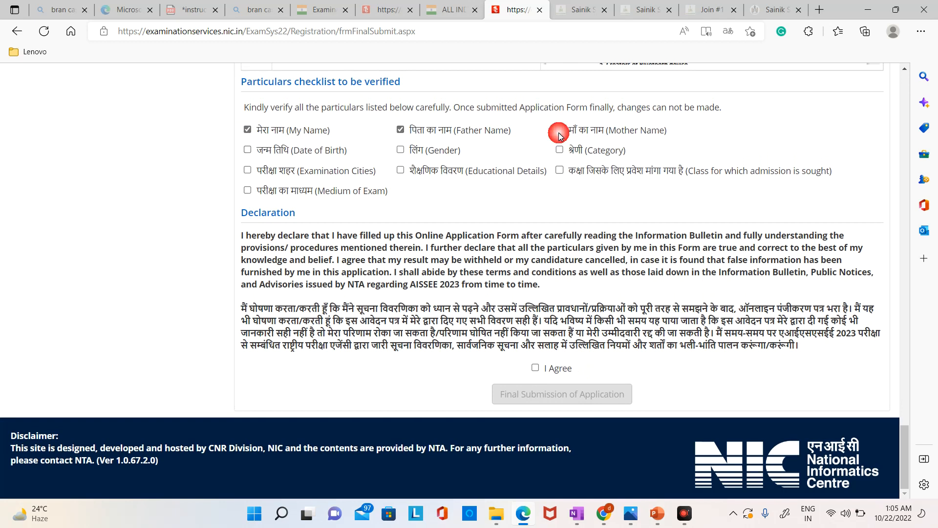
click(248, 150)
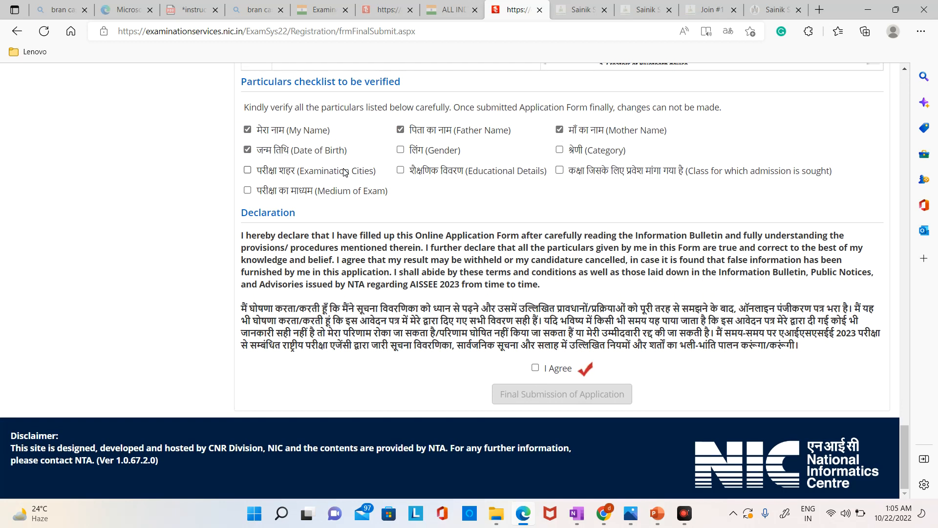
click(401, 150)
click(559, 150)
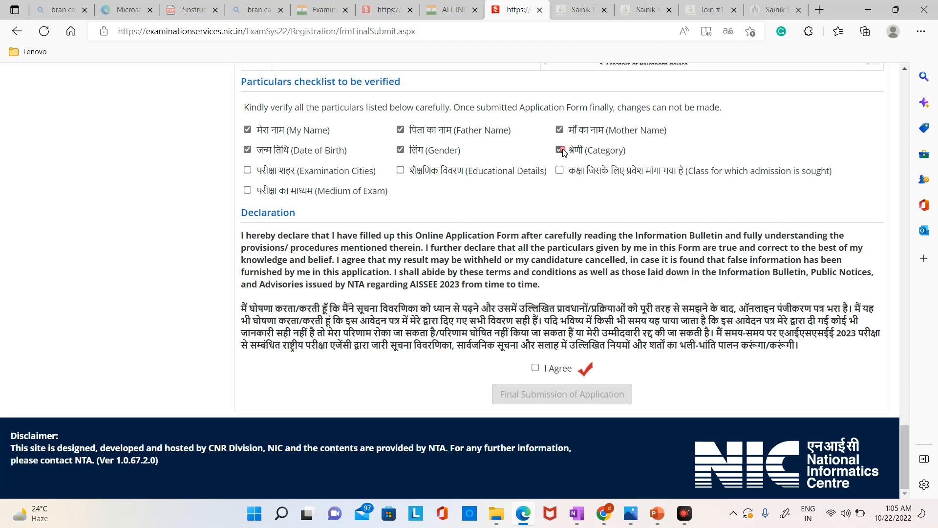
click(248, 170)
click(400, 170)
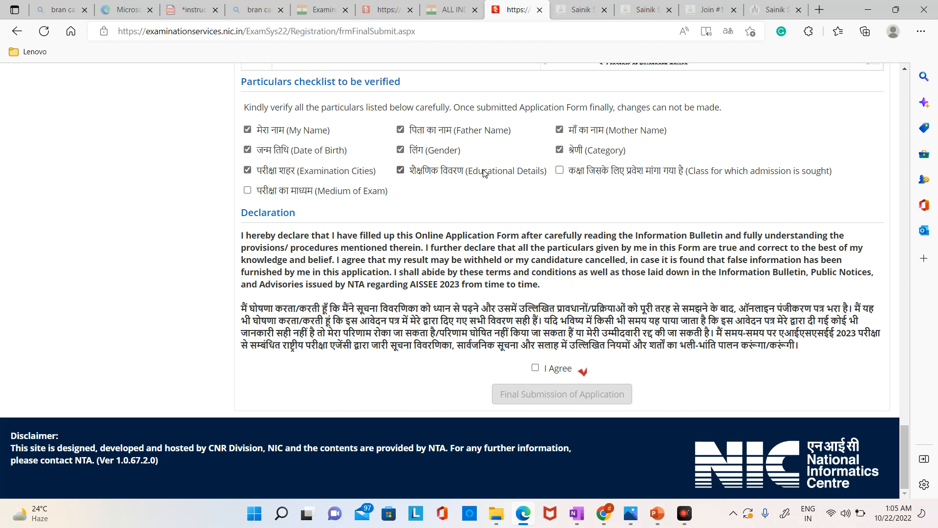
click(560, 170)
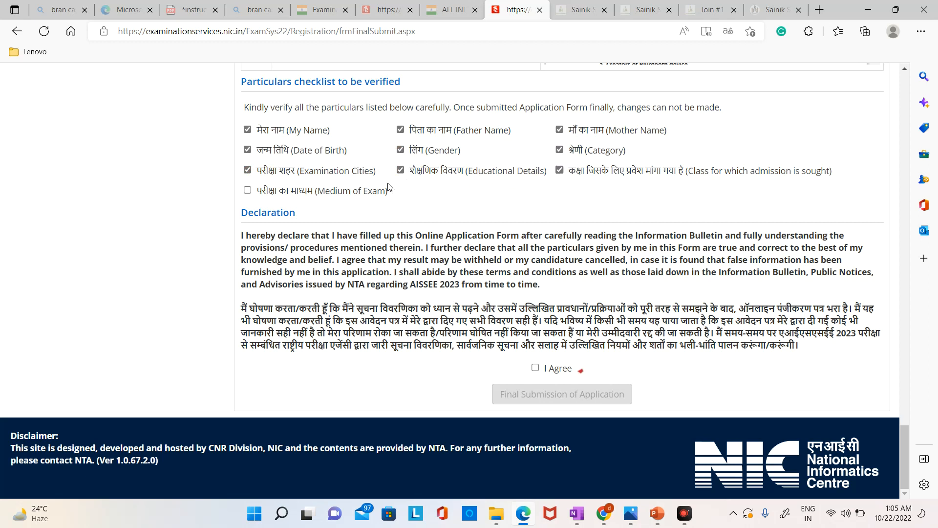
click(248, 192)
Step: Agree to the declaration, make the final submission of the application and confirm it
click(535, 368)
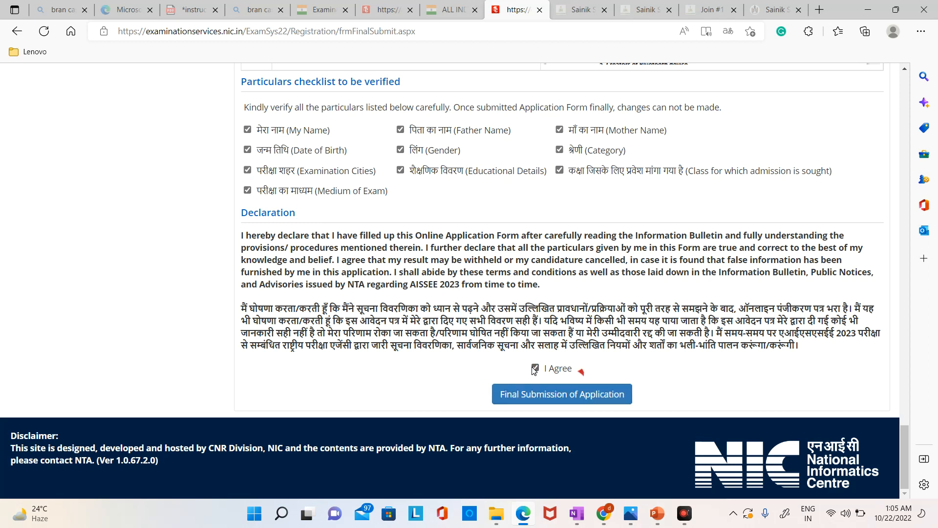
click(561, 395)
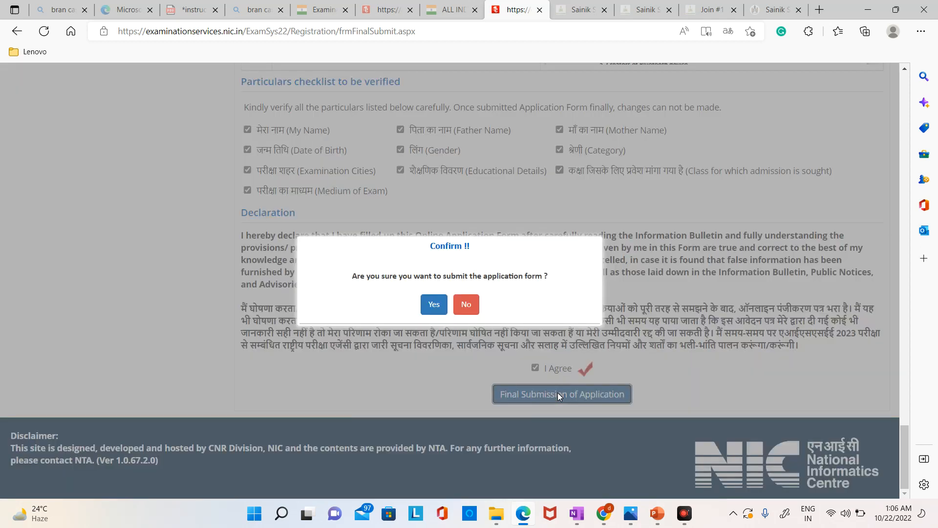
click(436, 306)
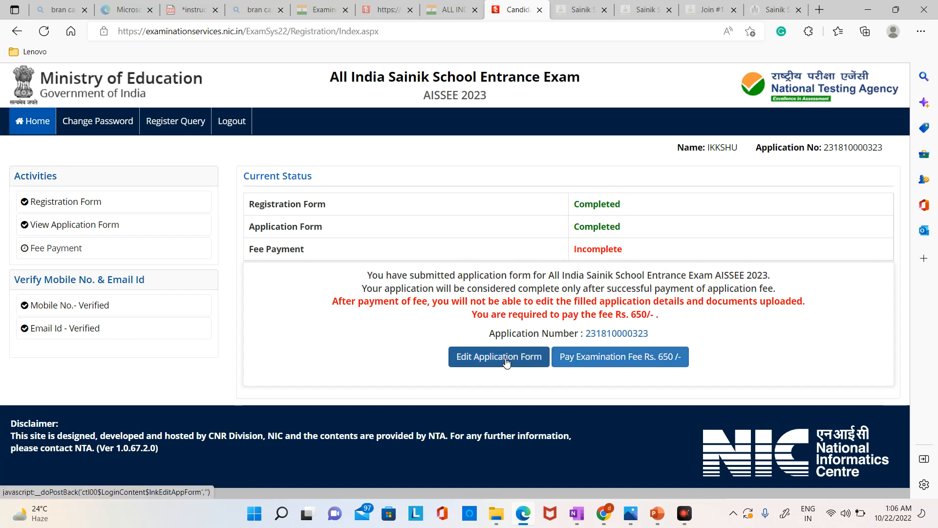
Step: Proceed to the examination fee payment and select Online Payment as the mode of payment
click(603, 359)
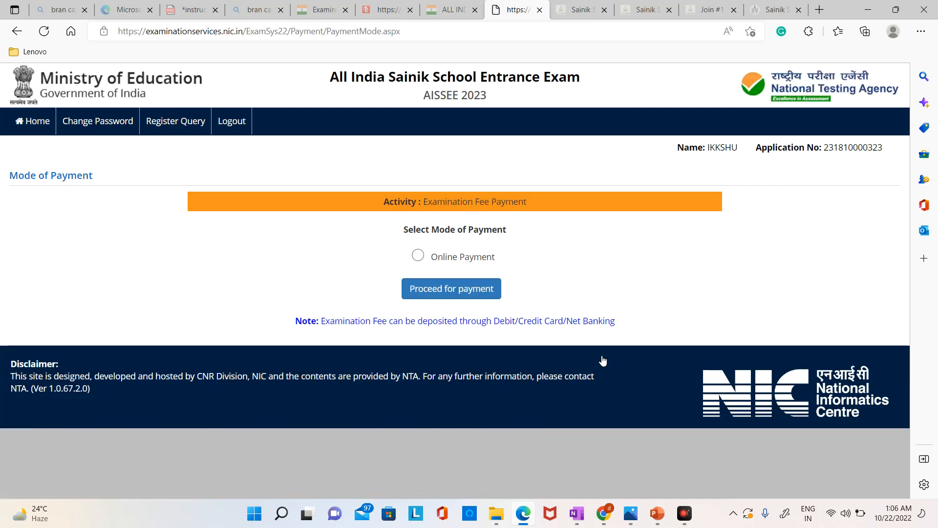
click(418, 256)
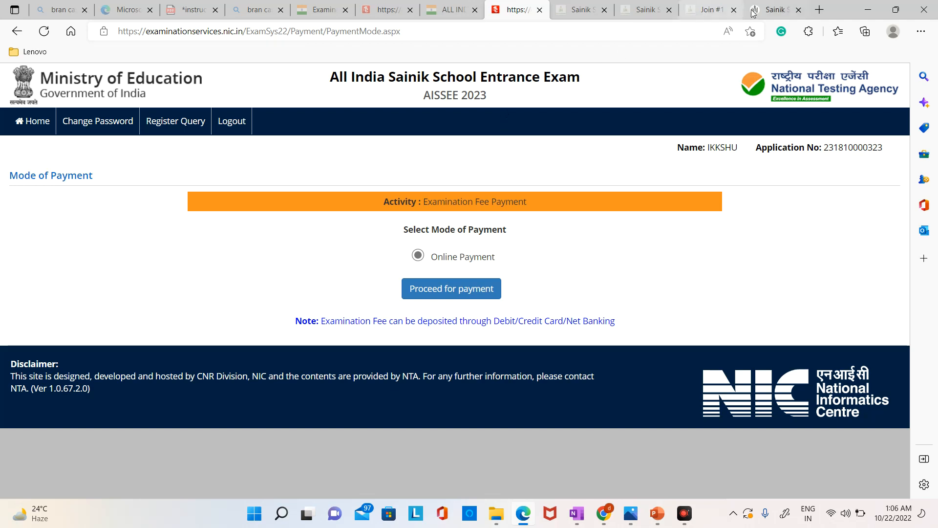
Step: Switch to the Geometry School website and look through the Sainik School Entrance Exam Guide articles
click(765, 13)
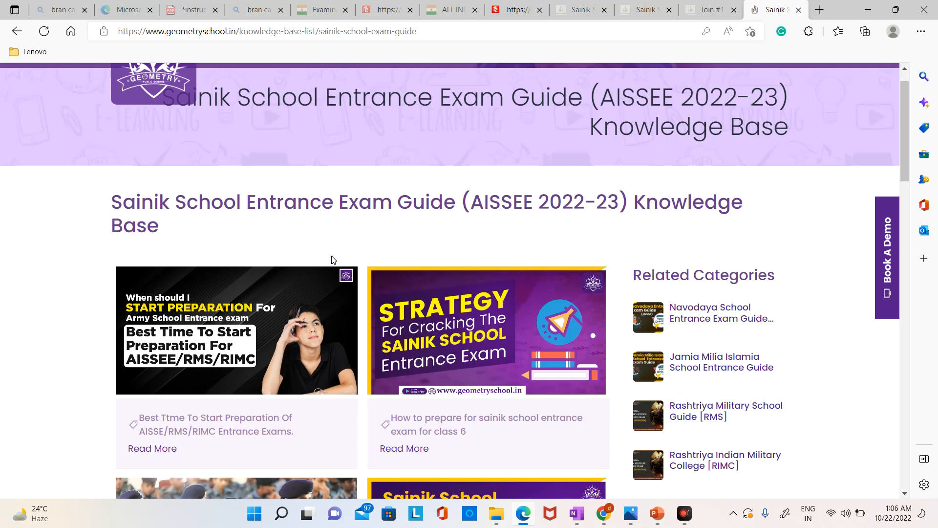
scroll(331, 259, down, 3)
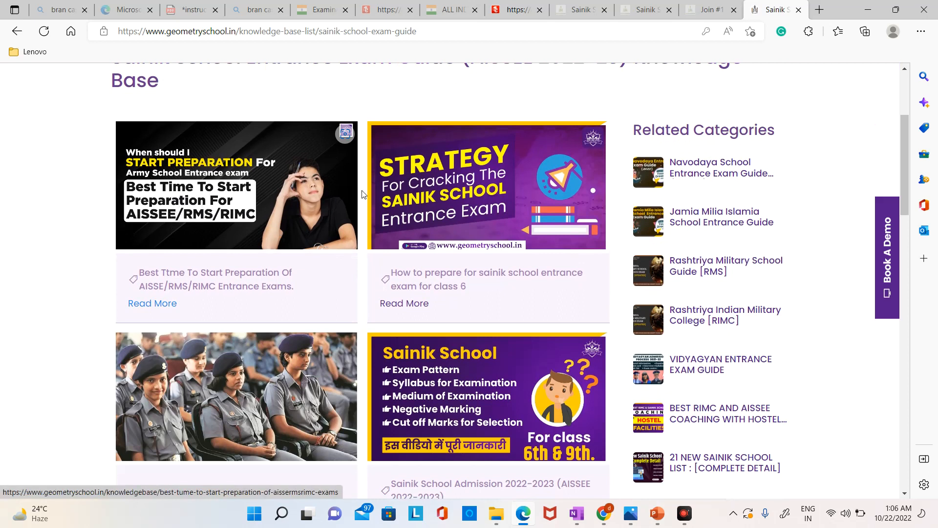
scroll(454, 219, down, 2)
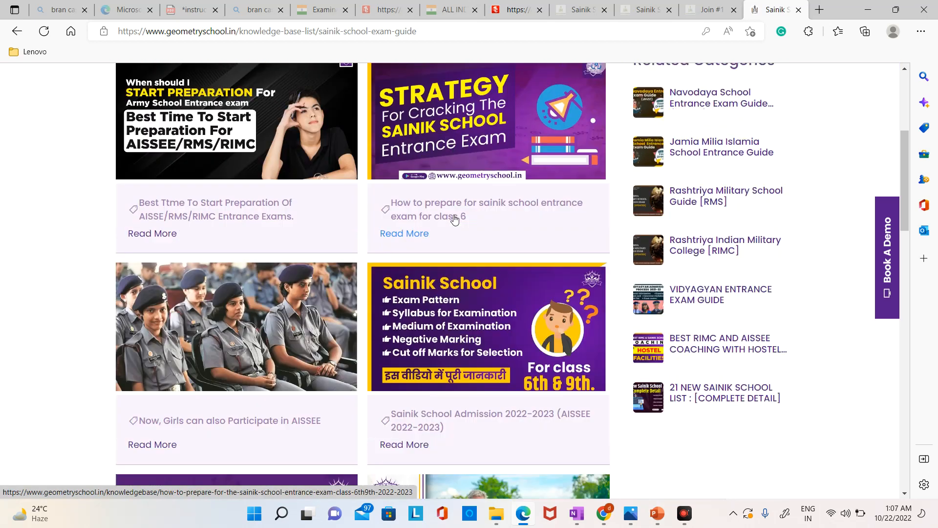
scroll(445, 315, down, 10)
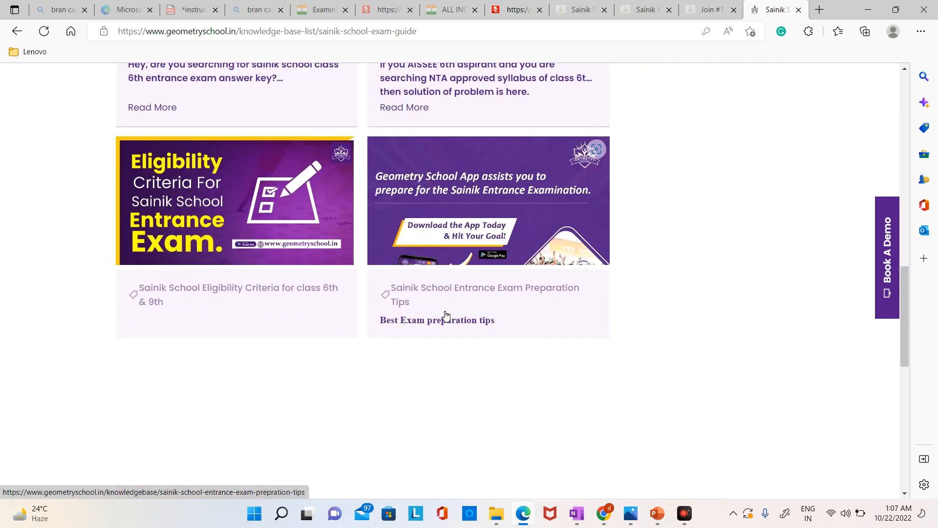
scroll(446, 315, down, 2)
scroll(446, 314, up, 20)
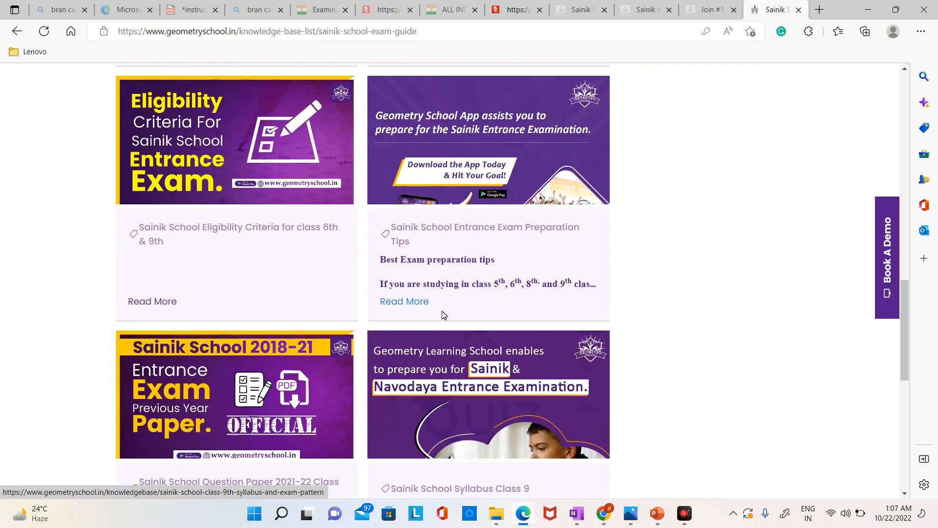
scroll(444, 315, down, 1)
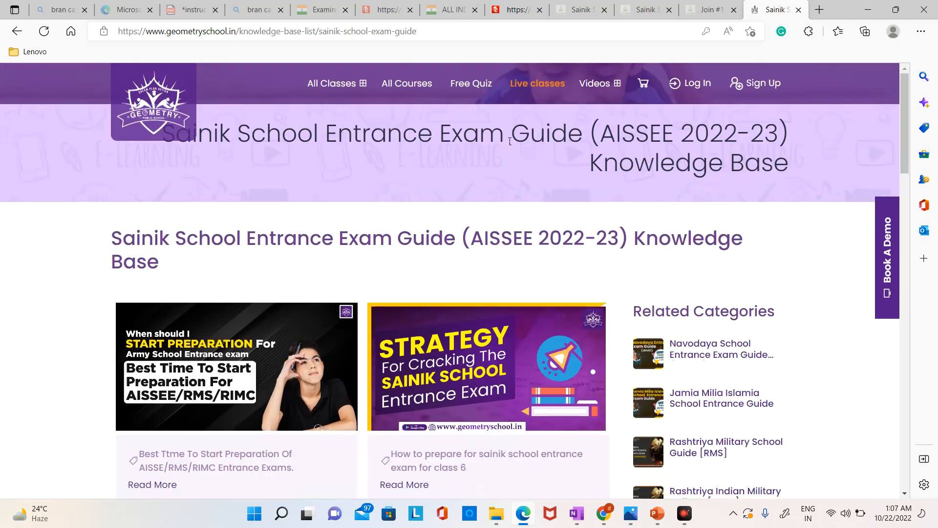
Step: Open the Free Quiz page and look through the free mock tests and practice questions
click(482, 86)
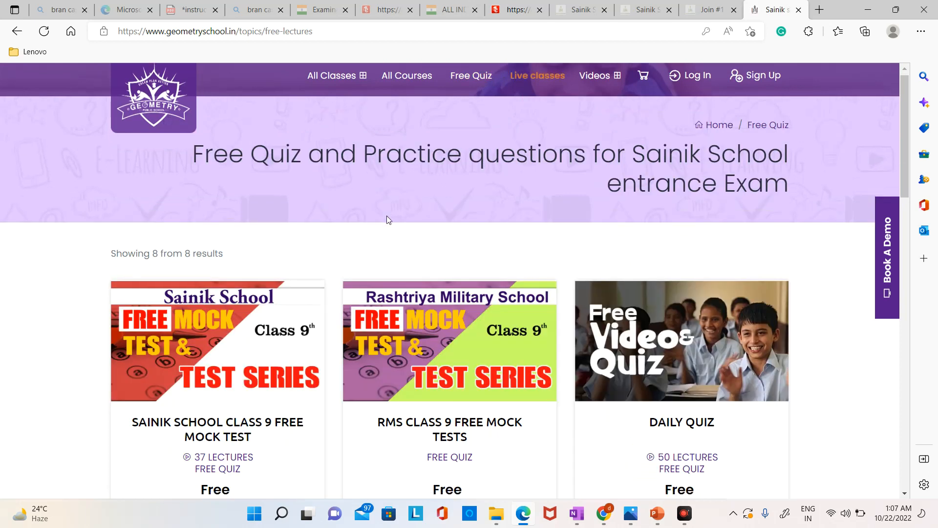
scroll(387, 217, down, 2)
scroll(429, 421, down, 4)
scroll(429, 423, down, 8)
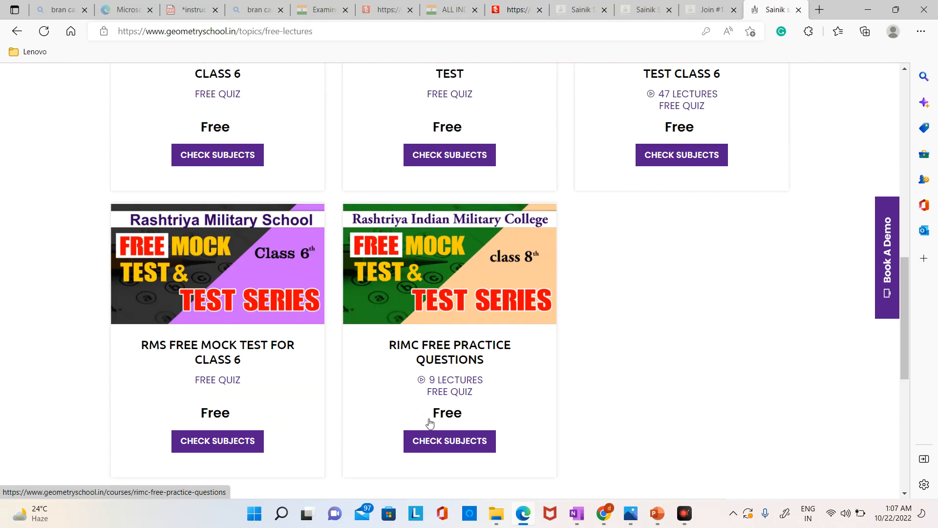
scroll(428, 422, down, 2)
scroll(429, 422, up, 13)
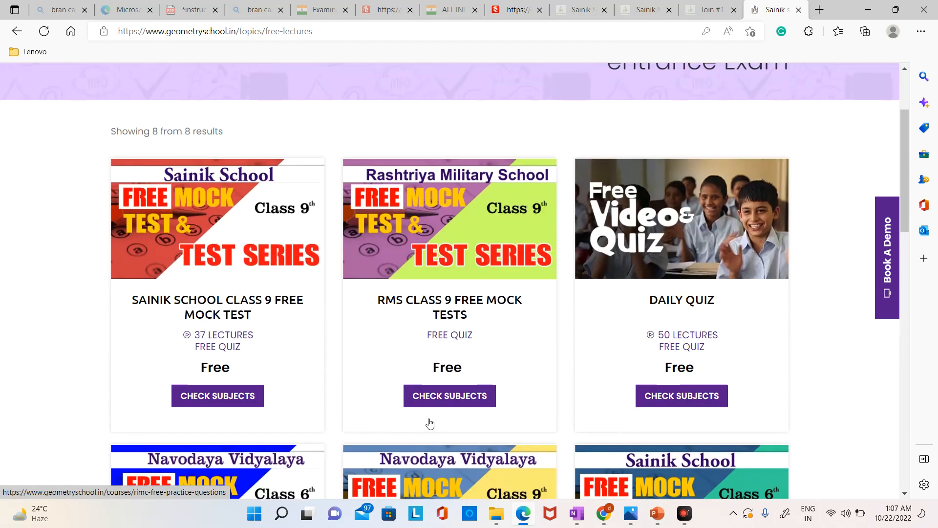
Step: Open the Sainik School Class 6 category from the Self Study Courses list and view its courses
scroll(429, 423, down, 5)
scroll(429, 422, down, 13)
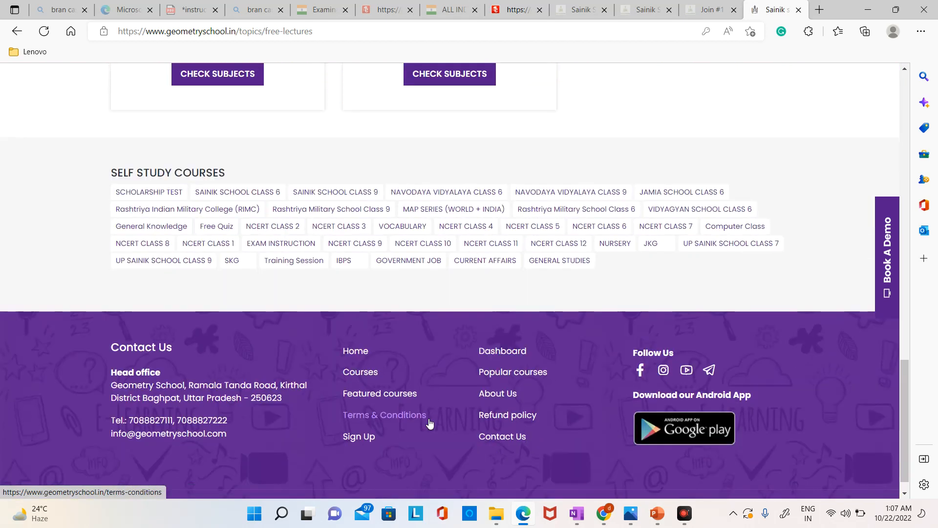
scroll(429, 423, down, 1)
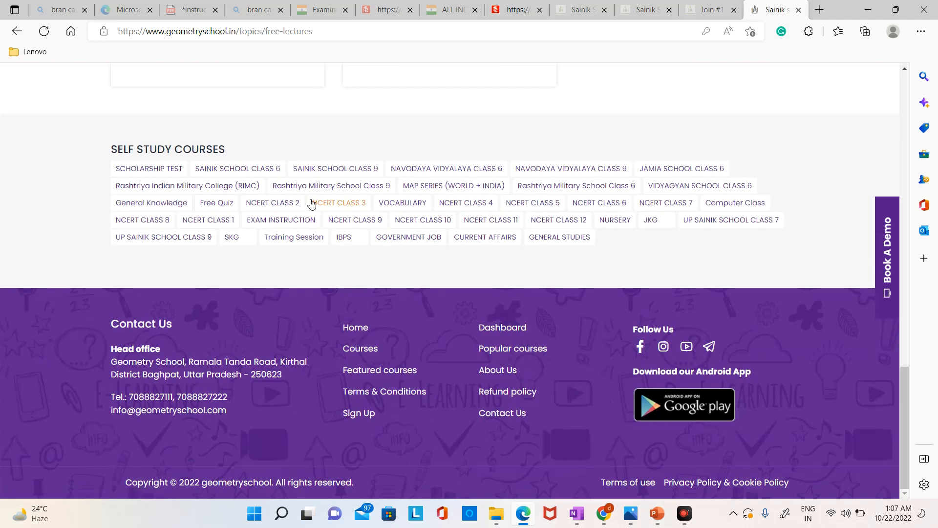
click(269, 171)
scroll(246, 301, down, 5)
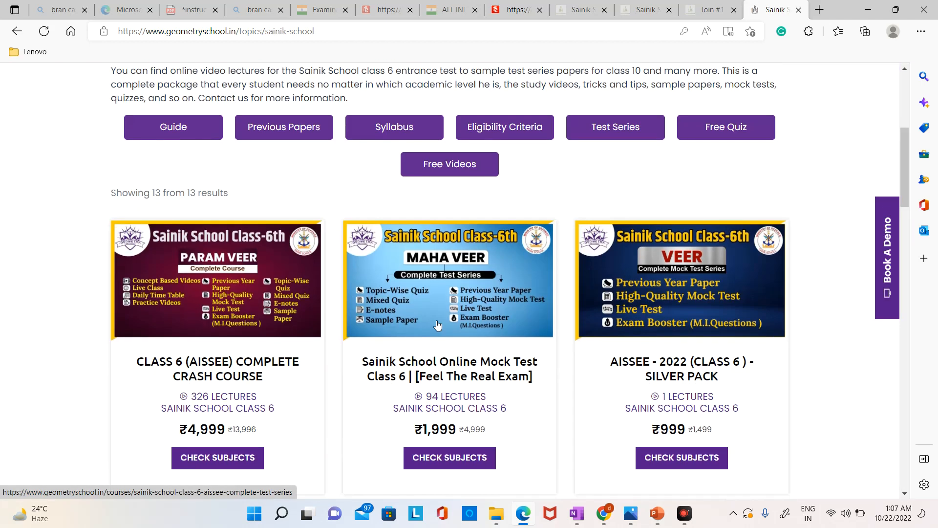